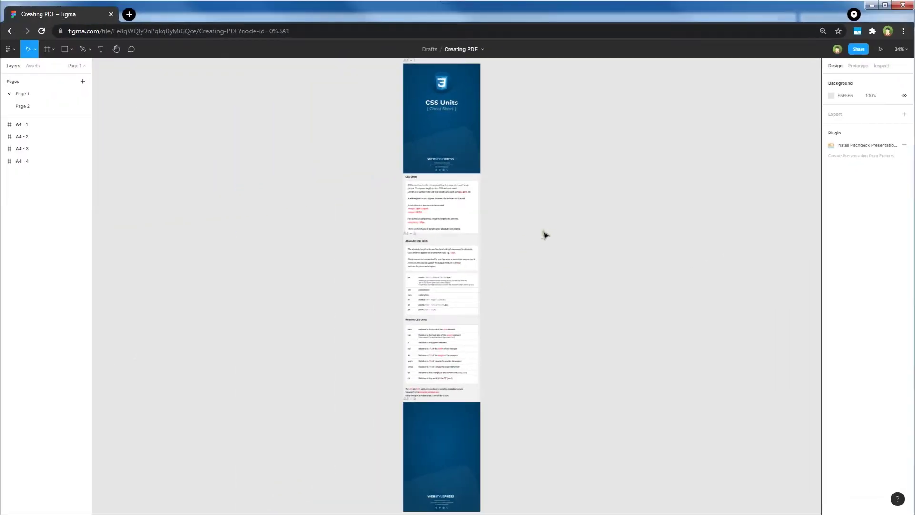
scroll(545, 235, down, 3)
Marquee-select the four stacked A4 frames and Alt-drag a duplicate copy to their right
key(shift+0)
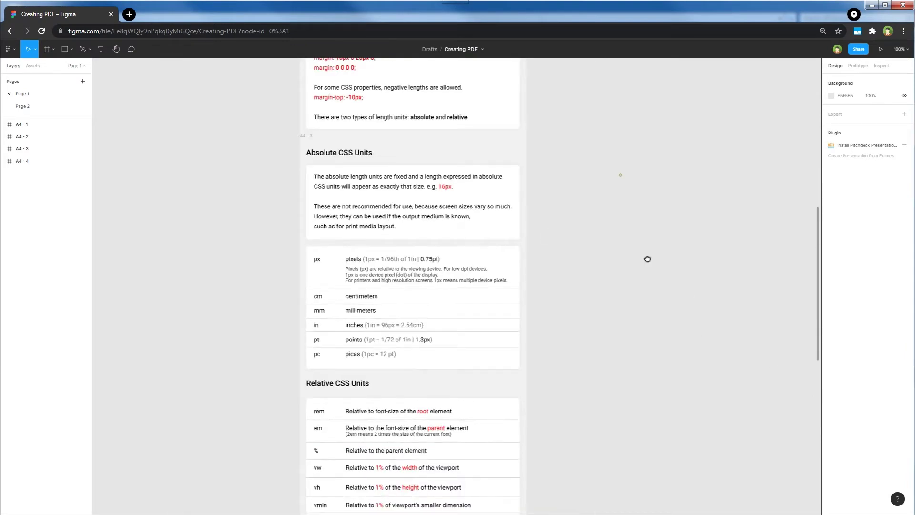
scroll(646, 217, up, 5)
scroll(643, 323, up, 5)
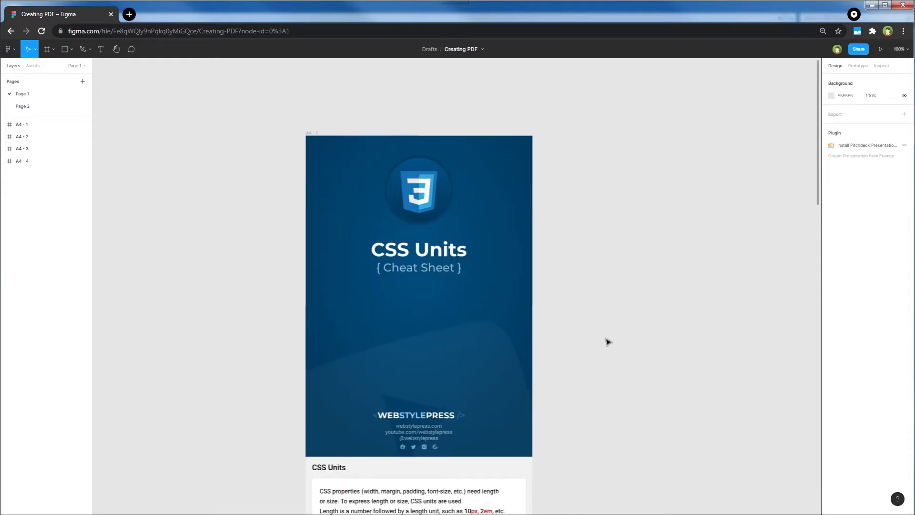
scroll(608, 342, down, 5)
drag(576, 286, 542, 209)
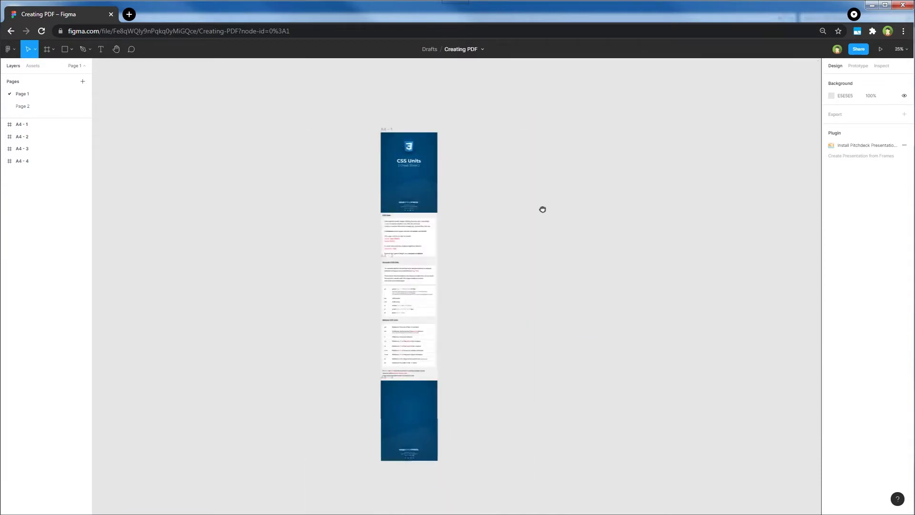
drag(351, 96, 472, 479)
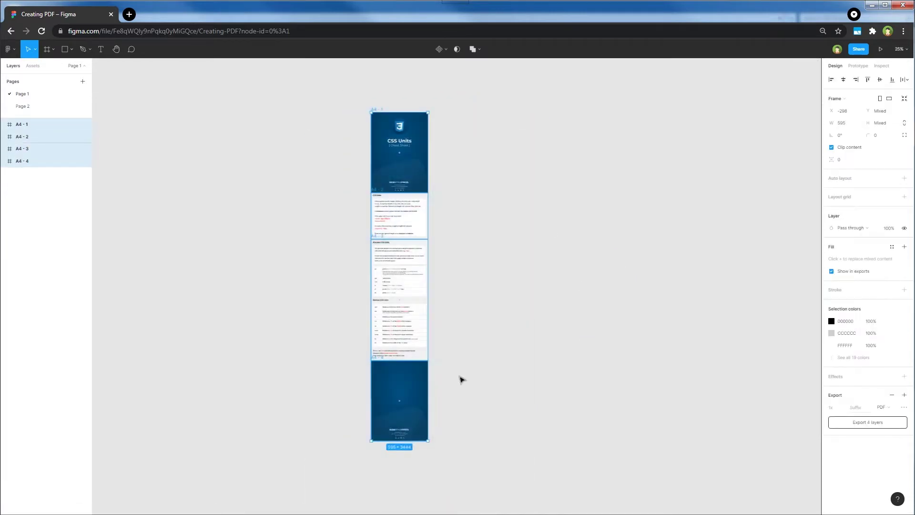
alt+drag(408, 275, 558, 282)
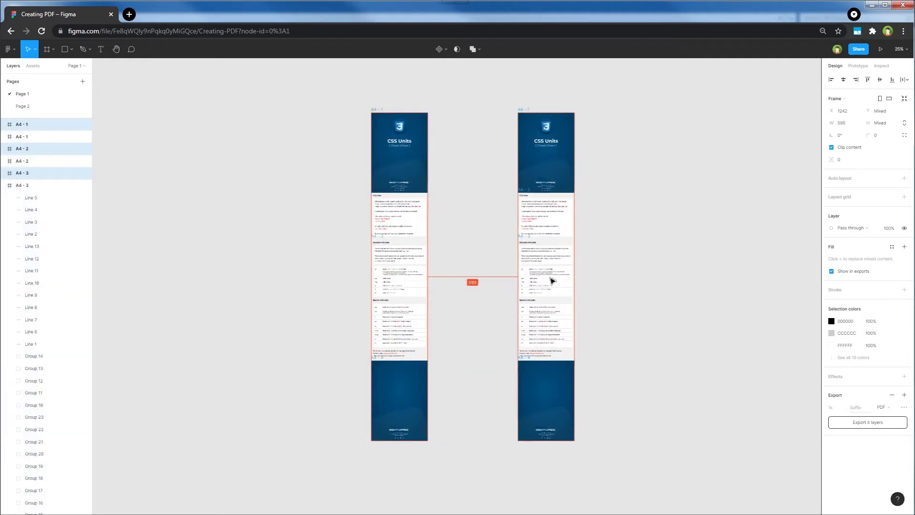
Move the copied cover frame A4-8 further right to head the new column
click(664, 251)
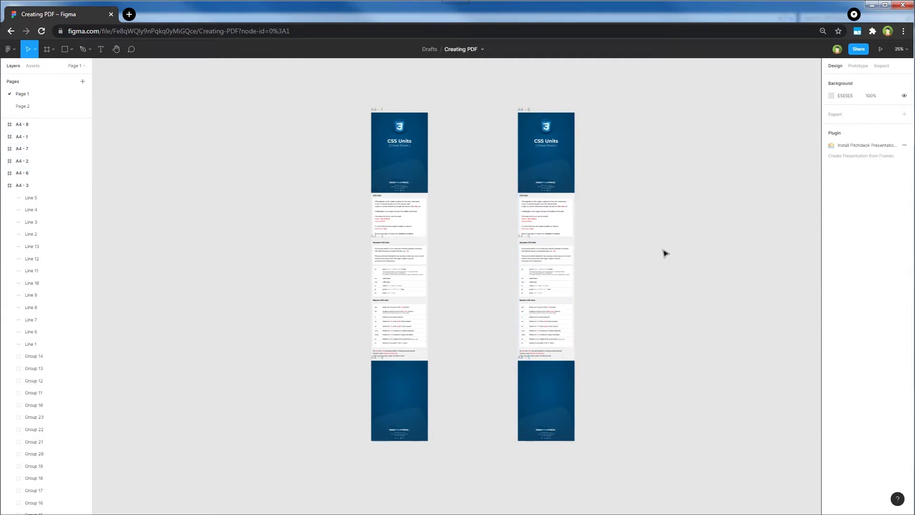
drag(473, 86, 623, 242)
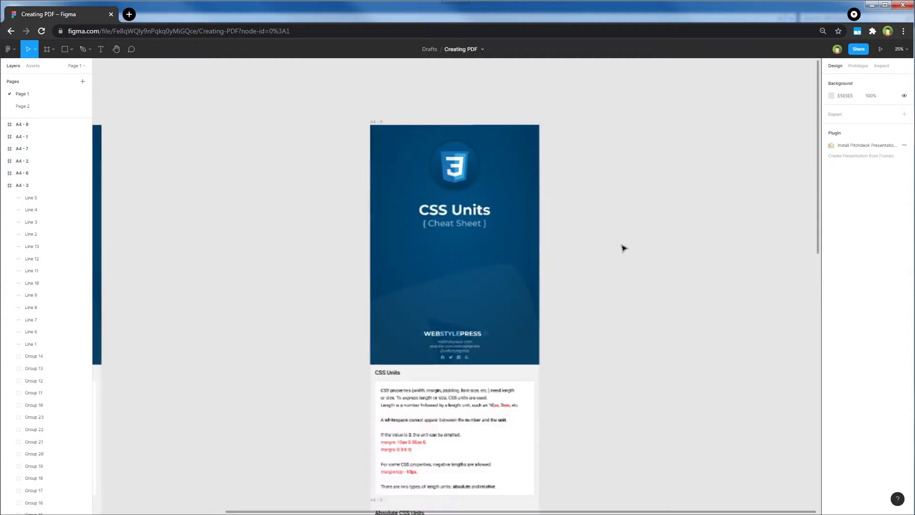
click(376, 123)
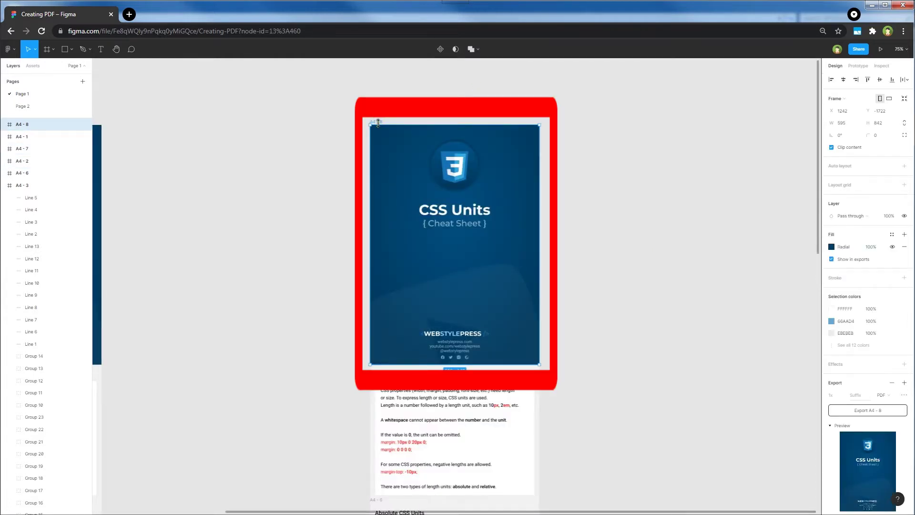
drag(377, 129, 633, 129)
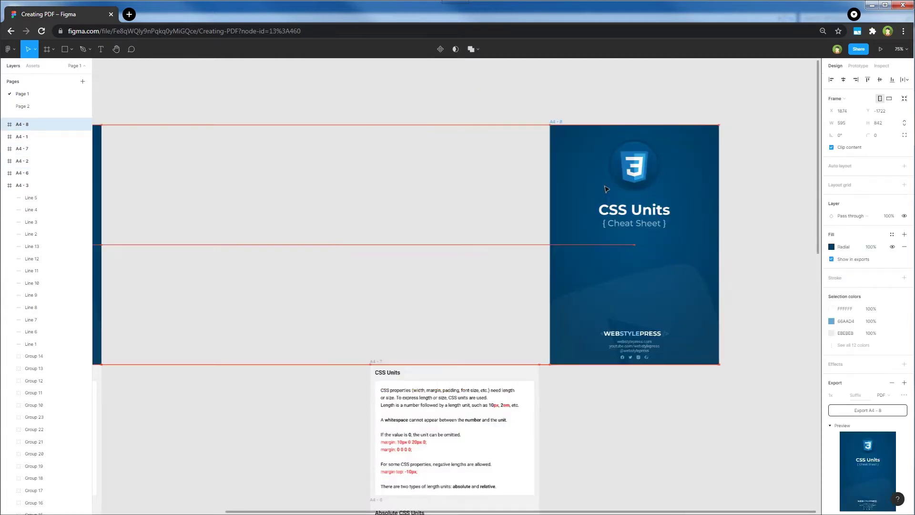
click(593, 425)
Move the CSS Units frame A4-7 below the cover with a gap
drag(593, 425, 279, 172)
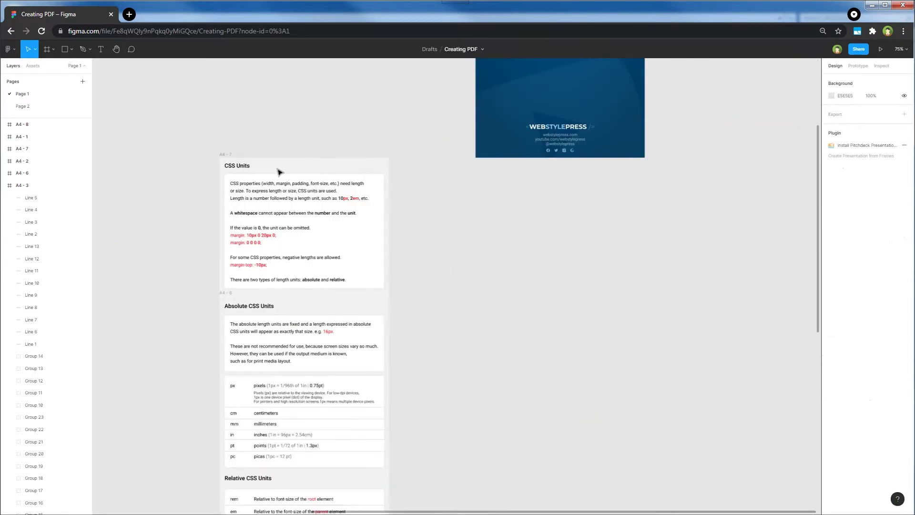
click(229, 155)
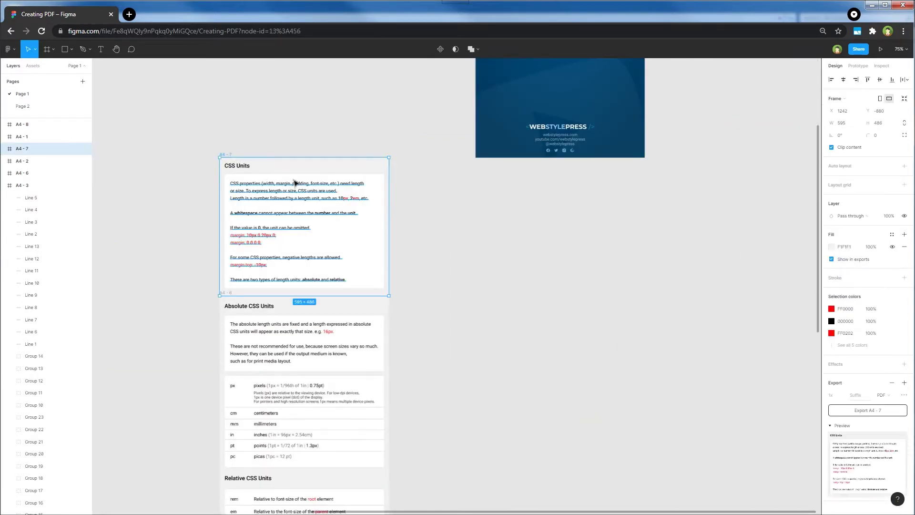
drag(294, 183, 550, 212)
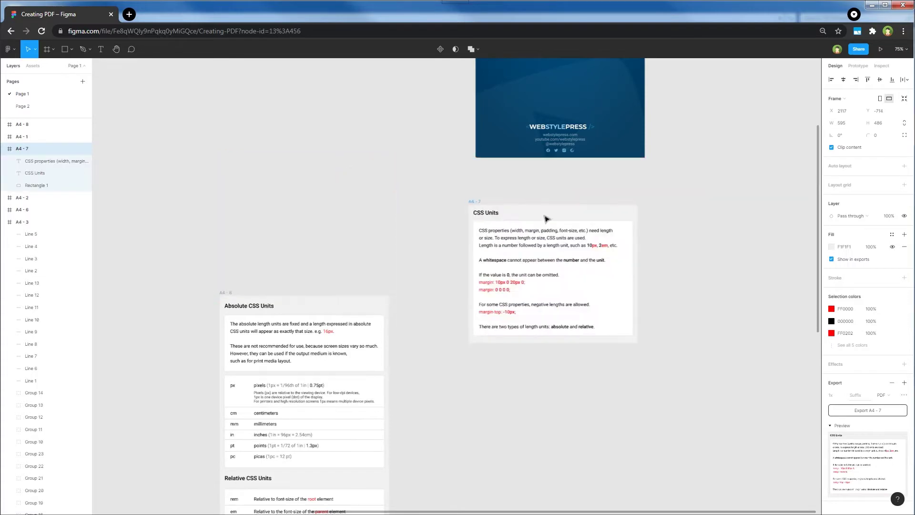
click(530, 361)
scroll(544, 401, down, 5)
Move the Absolute CSS Units frame A4-6 below the CSS Units page
click(180, 169)
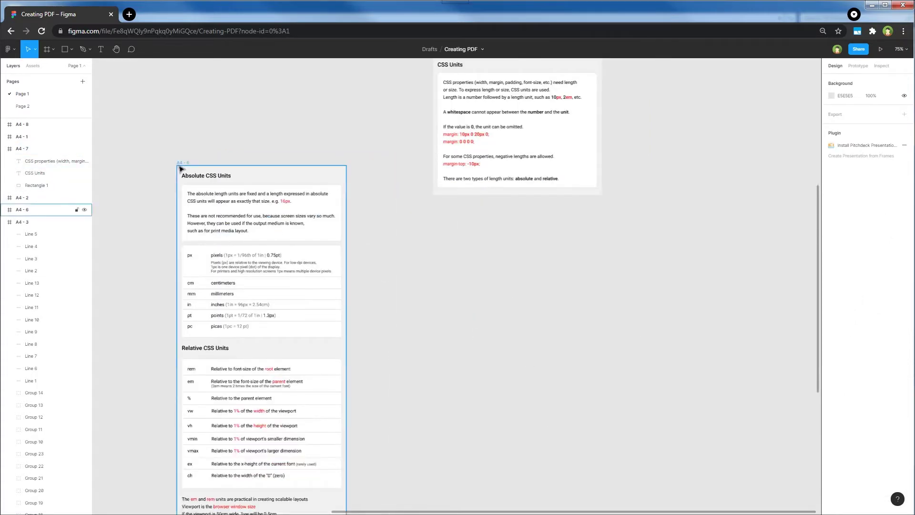
click(185, 169)
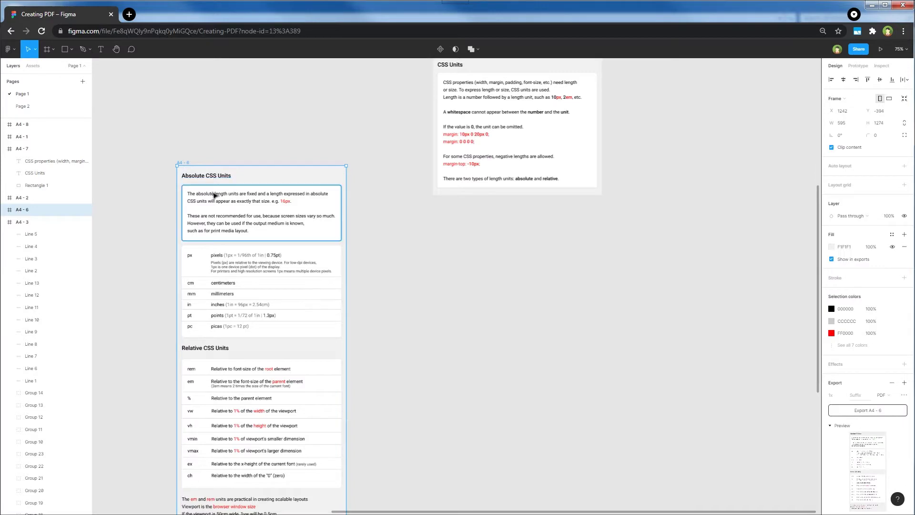
drag(309, 235, 482, 289)
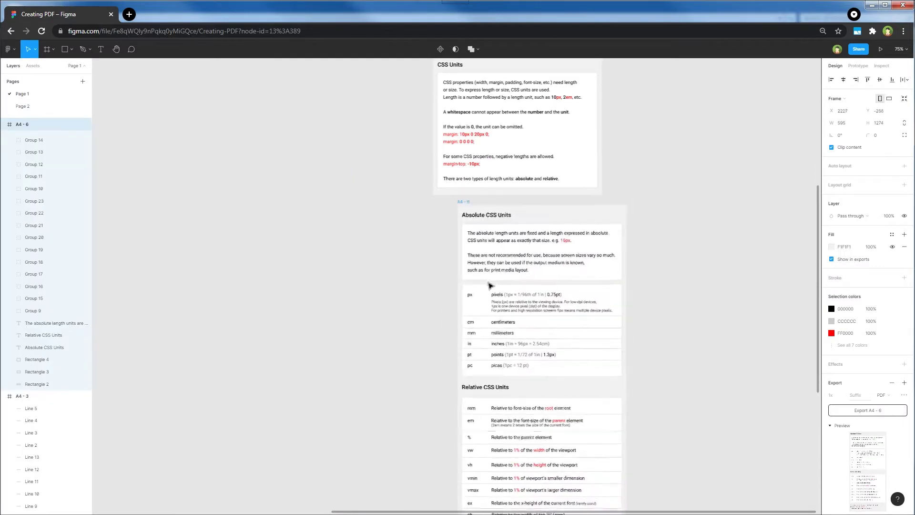
click(361, 415)
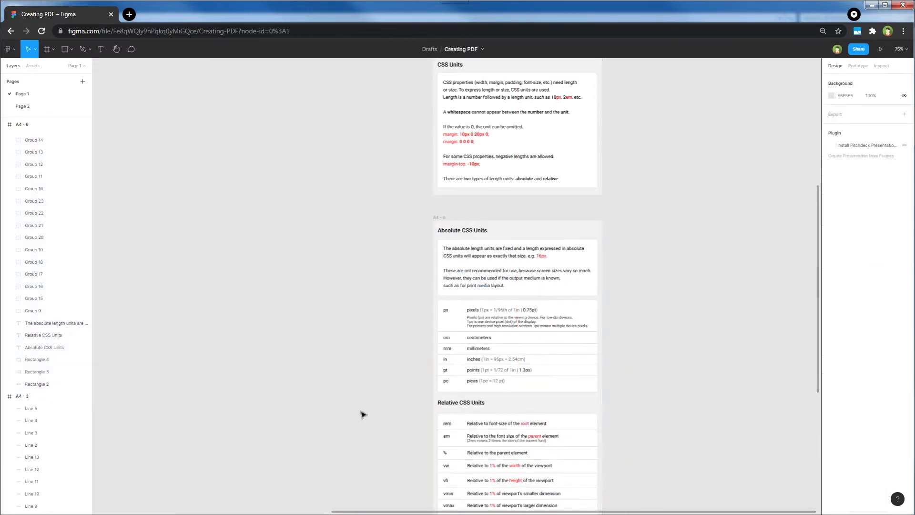
scroll(371, 218, down, 3)
scroll(371, 218, down, 5)
scroll(361, 208, down, 5)
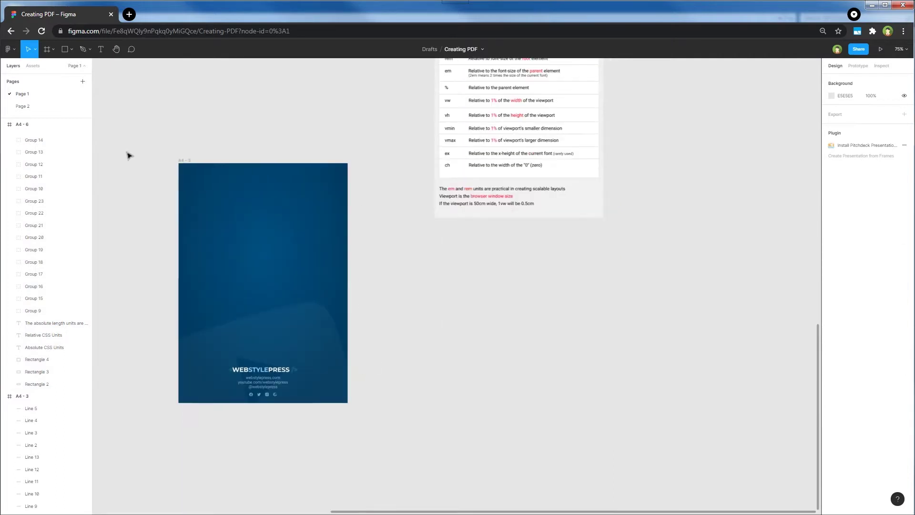
Move the closing blue frame A4-5 to the bottom of the column and review the stack
mouse_move(125, 140)
mouse_down()
mouse_move(293, 233)
mouse_move(370, 408)
mouse_up()
mouse_move(297, 247)
mouse_down()
mouse_move(565, 348)
mouse_move(558, 354)
mouse_up()
click(648, 308)
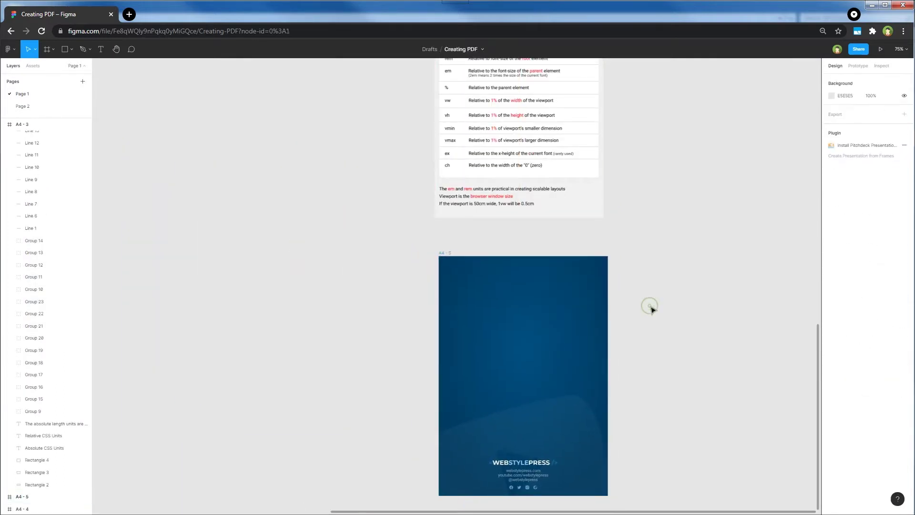
drag(640, 301, 636, 316)
scroll(637, 317, up, 10)
scroll(633, 286, up, 8)
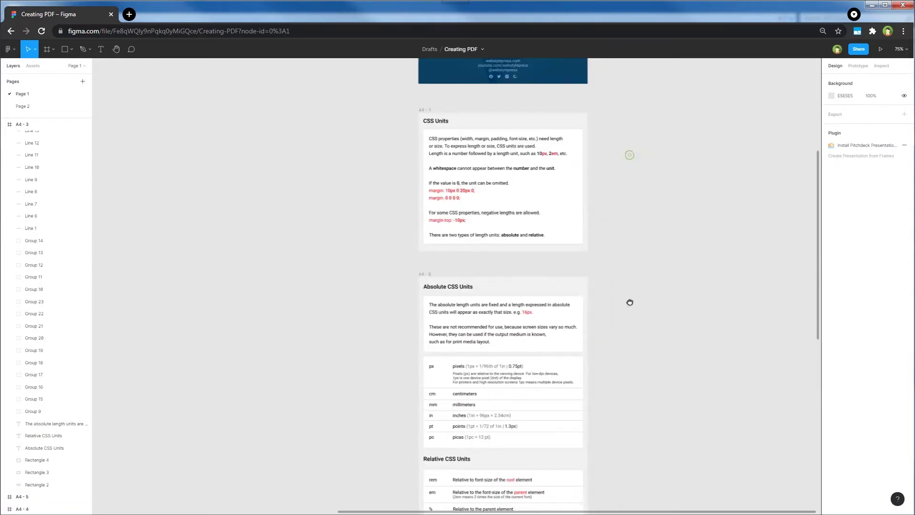
scroll(629, 262, up, 5)
drag(629, 261, 626, 316)
Zoom to the cover frame and drag the CSS3 logo and its two circles aside
key(z)
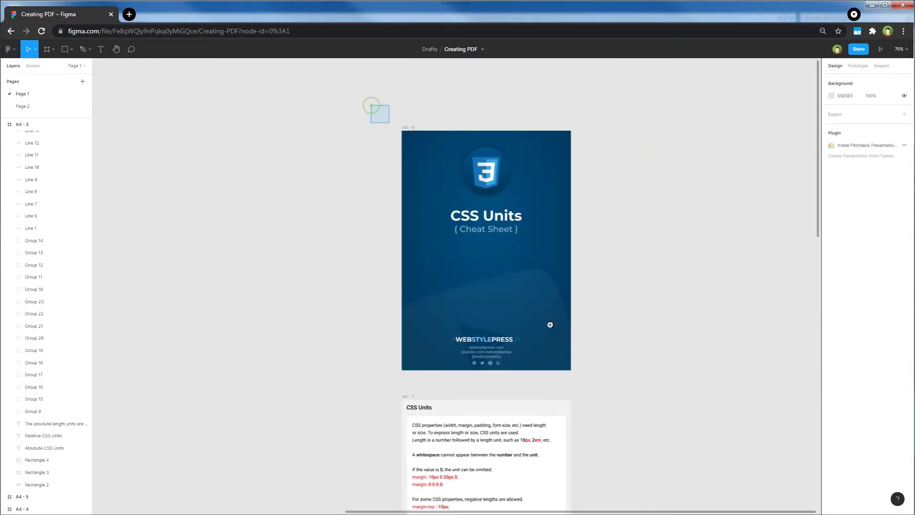
drag(372, 107, 607, 406)
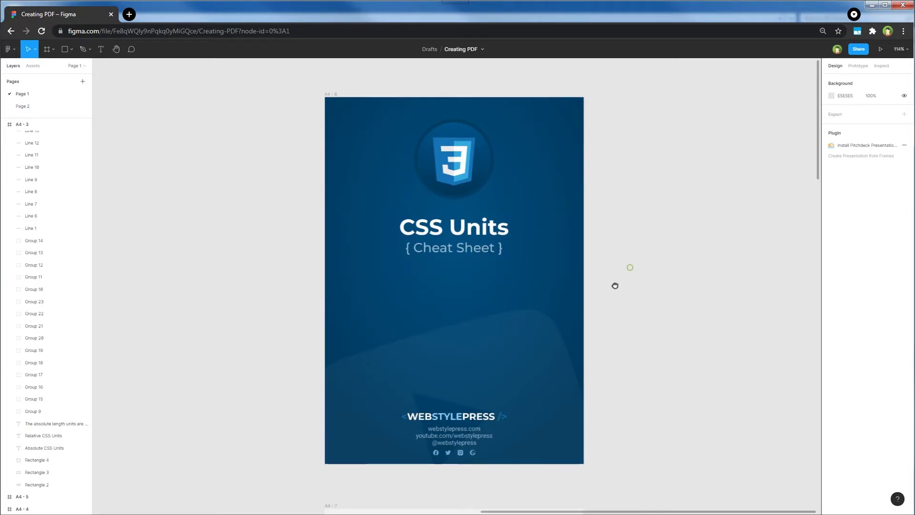
scroll(622, 286, up, 1)
double_click(448, 172)
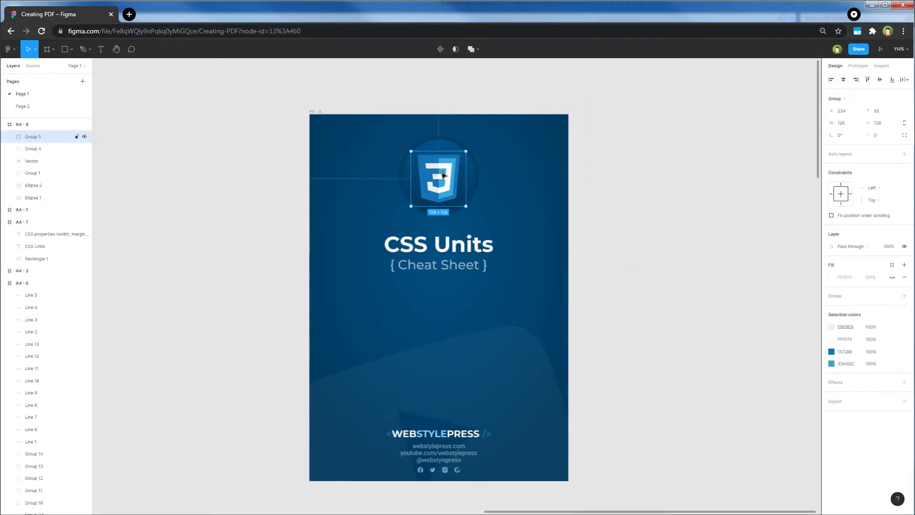
drag(642, 194, 637, 195)
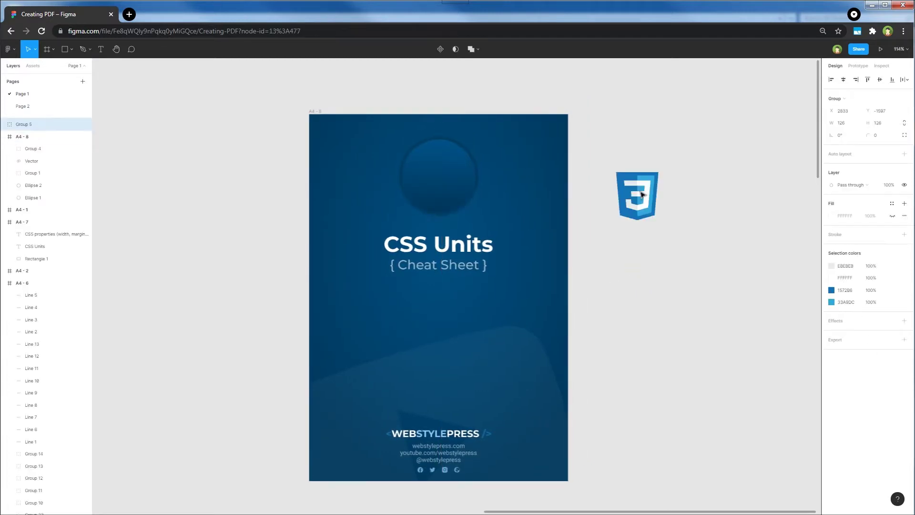
click(432, 171)
drag(432, 172, 269, 199)
click(438, 177)
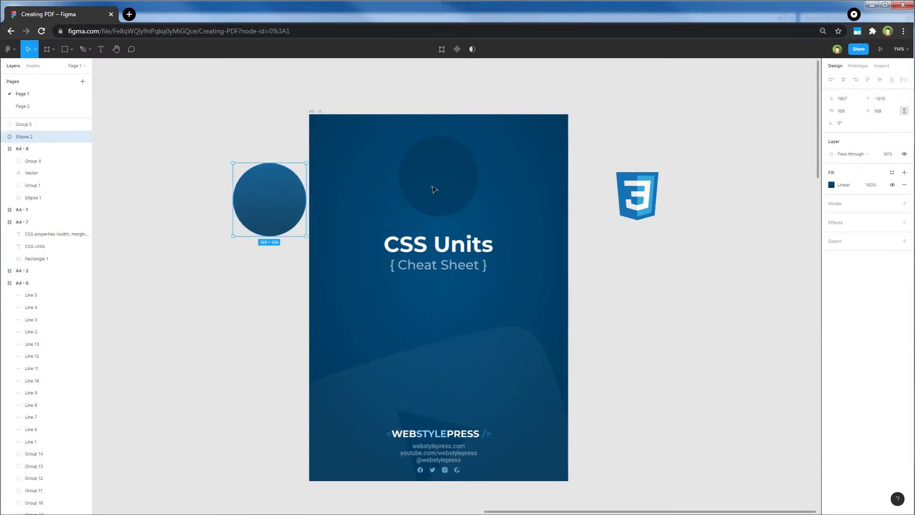
drag(468, 185, 650, 279)
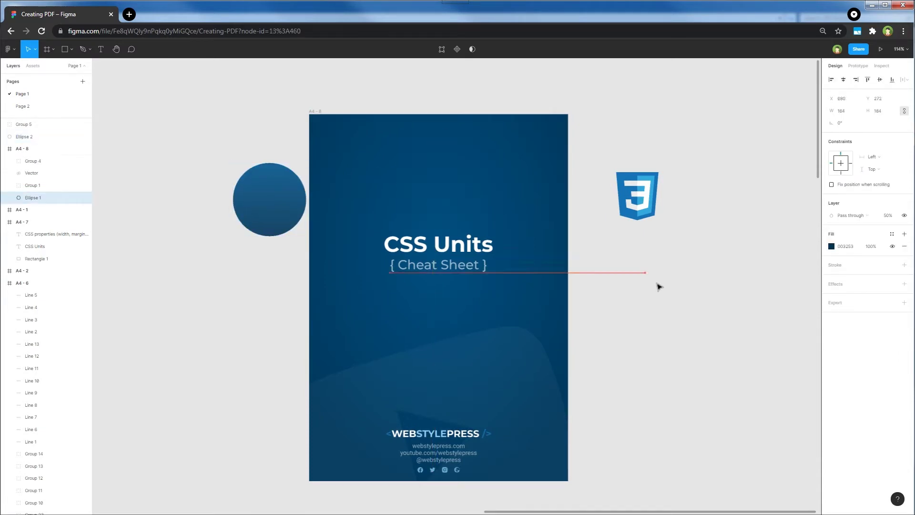
Inspect the CSS Units title text, checking its font and keeping Montserrat
click(469, 246)
double_click(469, 247)
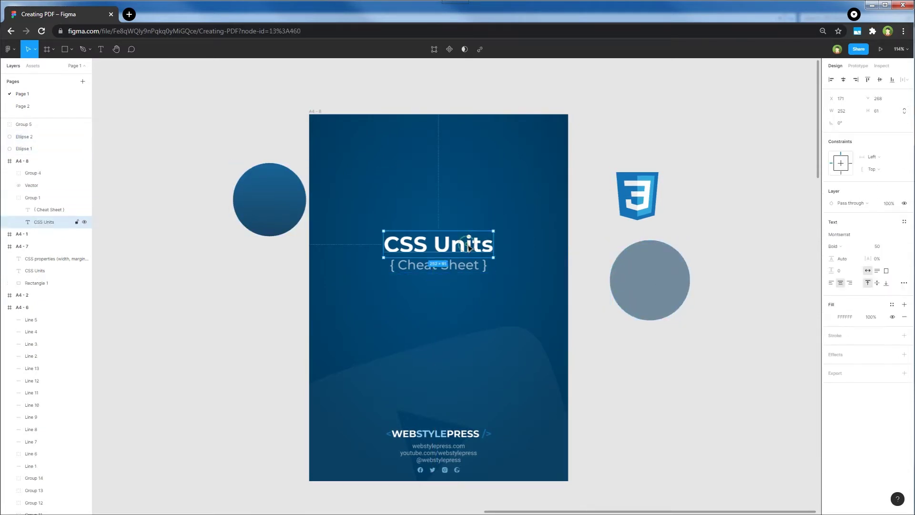
double_click(469, 247)
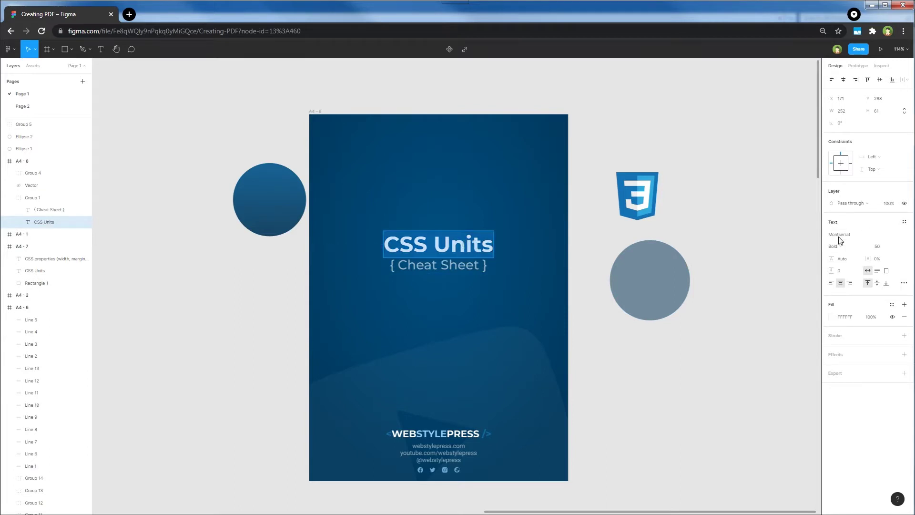
click(908, 236)
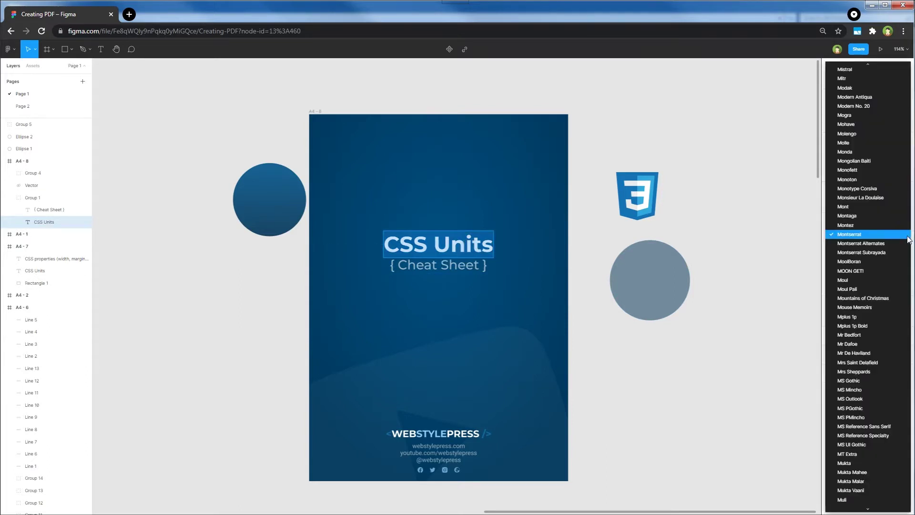
click(908, 240)
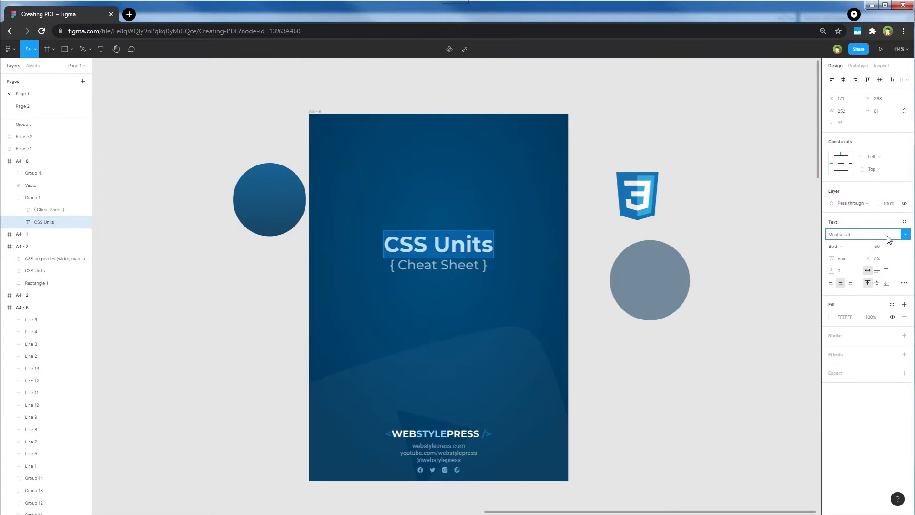
Drag the faint background shape until it snaps centred on the cover, then select frame A4-8
click(507, 366)
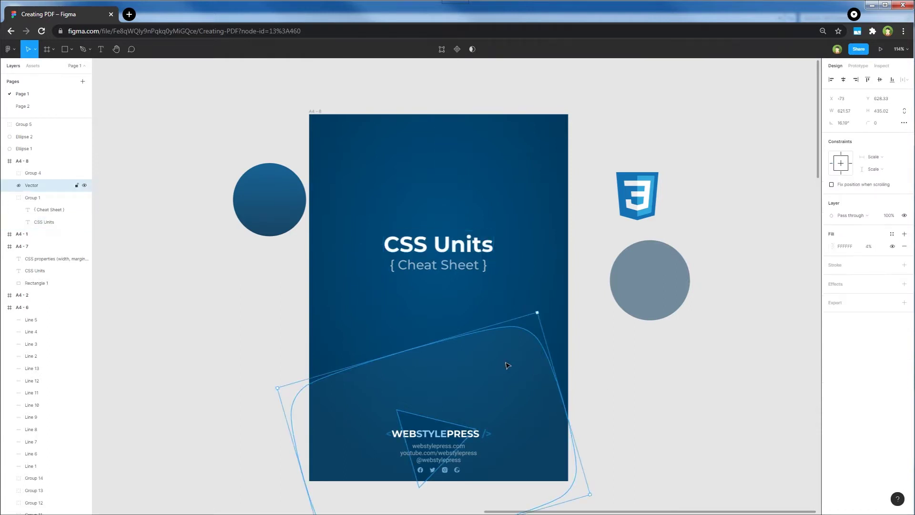
mouse_move(507, 366)
mouse_down()
mouse_move(756, 362)
mouse_move(526, 341)
mouse_up()
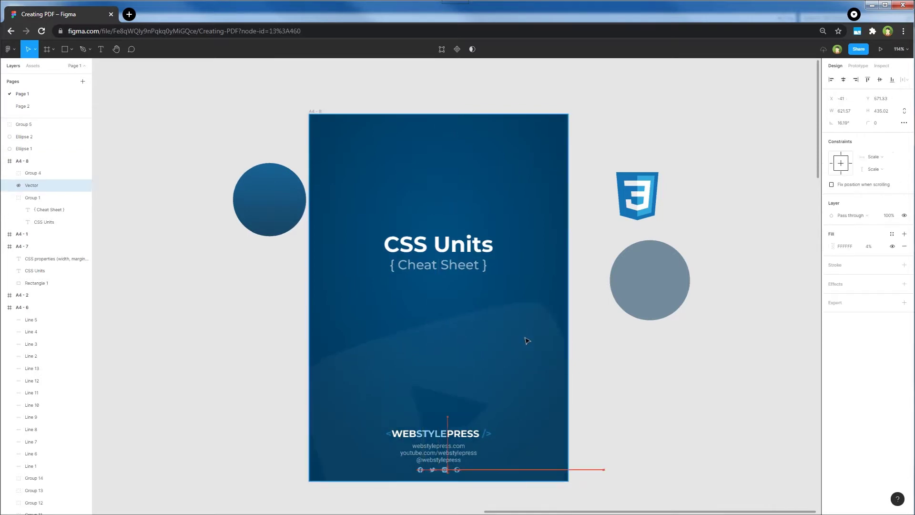
drag(526, 341, 512, 342)
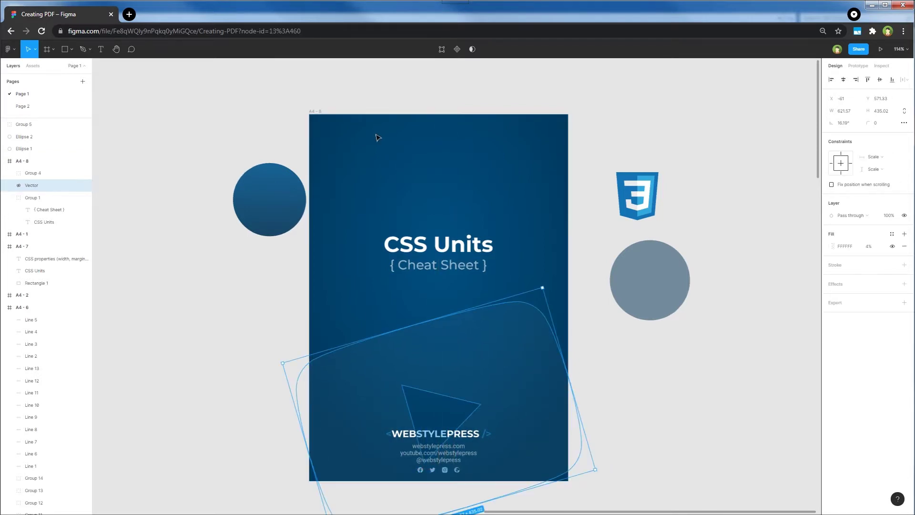
click(400, 179)
click(315, 112)
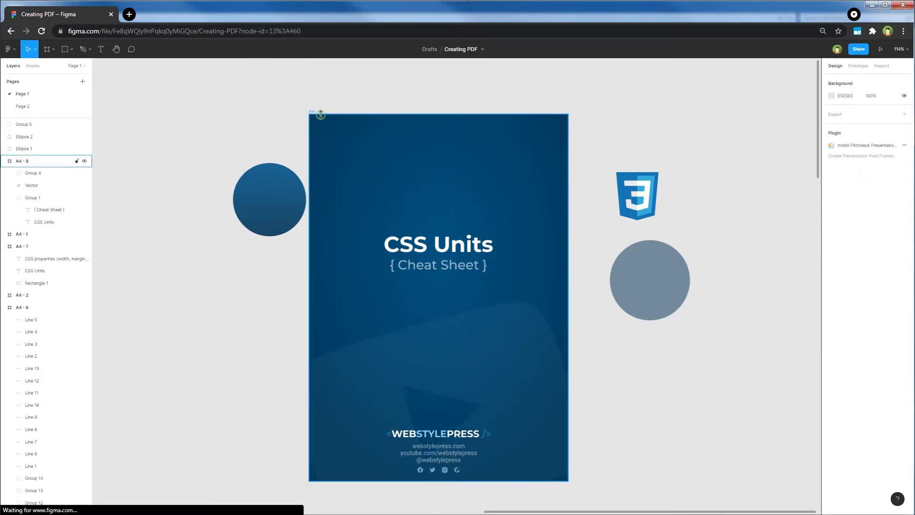
click(320, 114)
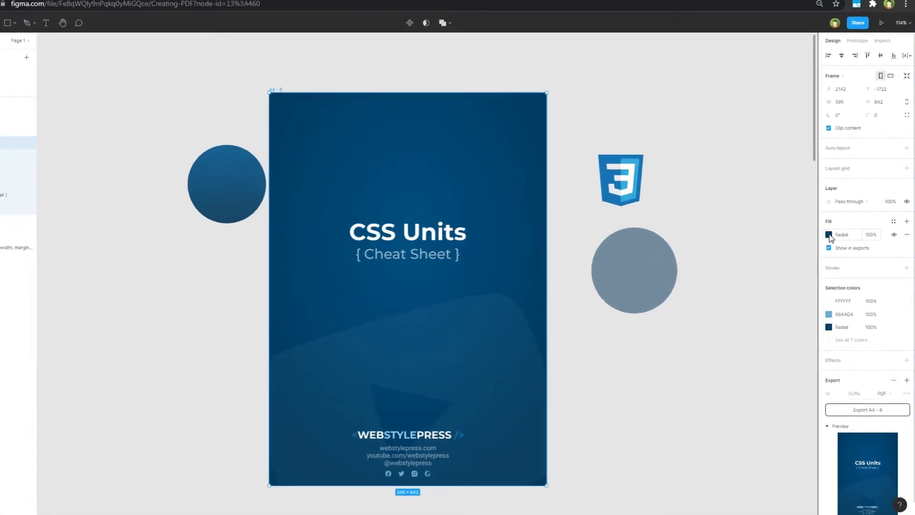
click(831, 247)
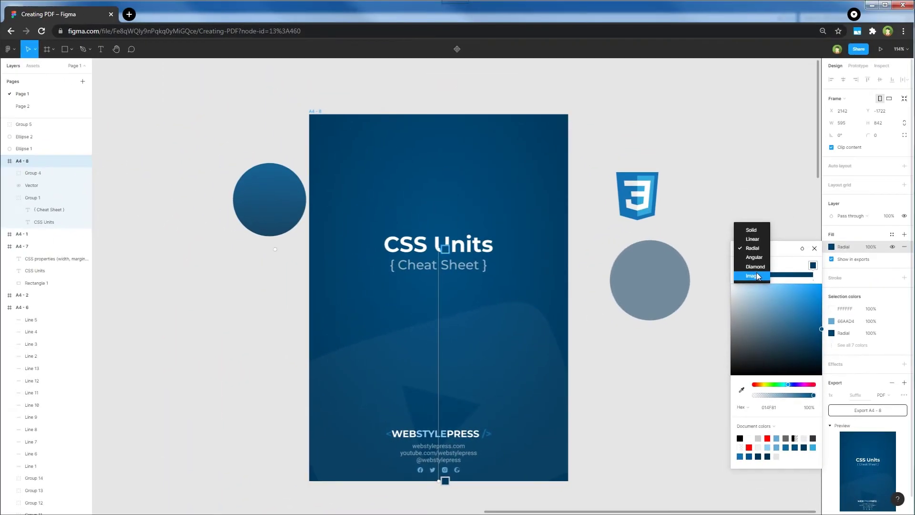
key(Escape)
click(784, 243)
mouse_move(697, 383)
mouse_down()
mouse_move(656, 367)
mouse_move(628, 269)
mouse_up()
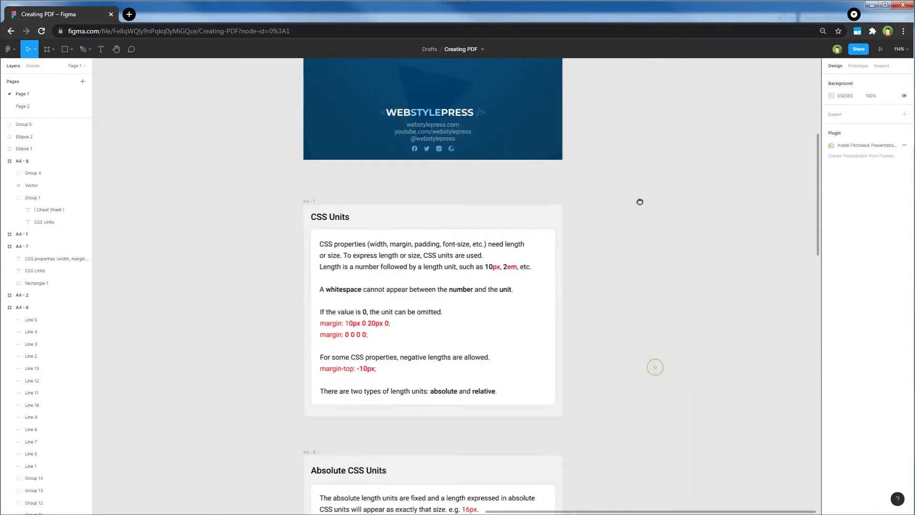
Drag the CSS Units heading, body text and white rectangle out of frame A4-7
click(331, 208)
drag(339, 210, 648, 222)
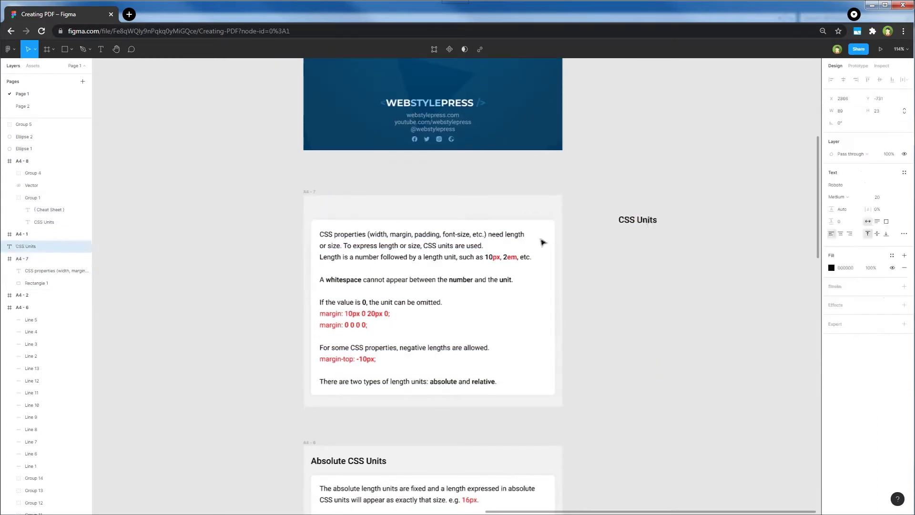
click(436, 247)
drag(436, 249, 687, 272)
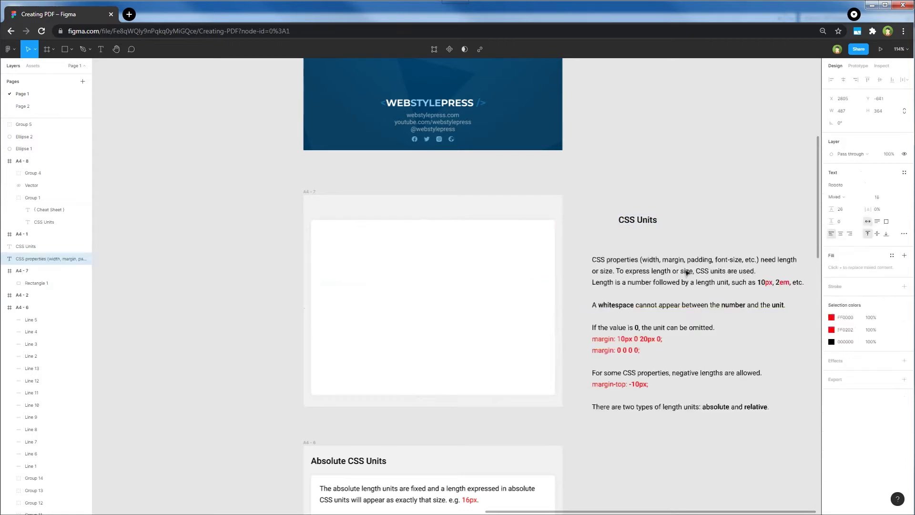
click(484, 270)
mouse_move(483, 270)
mouse_down()
mouse_move(310, 296)
mouse_move(287, 262)
mouse_up()
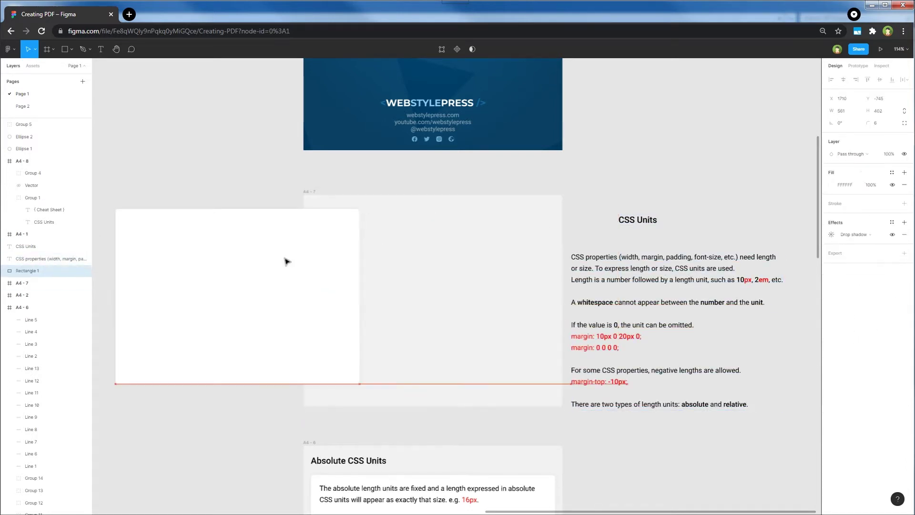
click(315, 194)
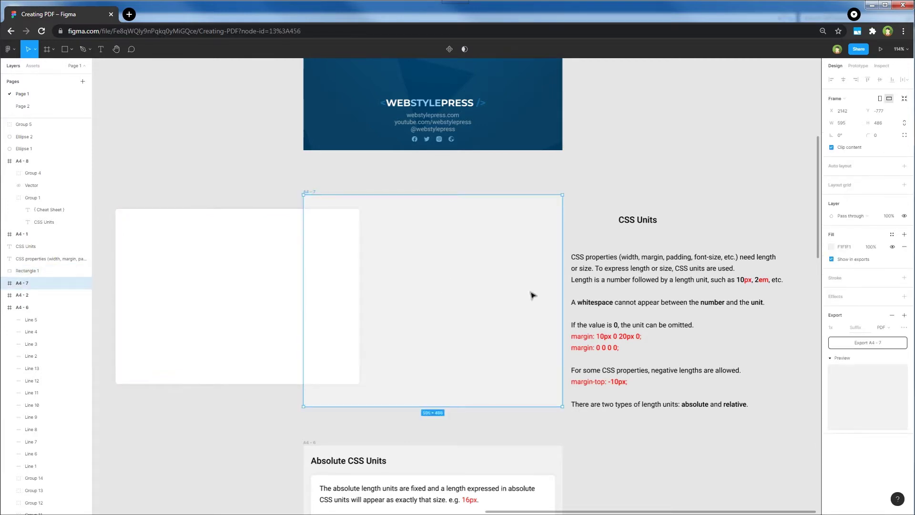
Delete the whole right-hand column of frames and select the original A4-1 cover
mouse_move(532, 296)
mouse_down()
mouse_move(556, 180)
mouse_move(551, 145)
mouse_up()
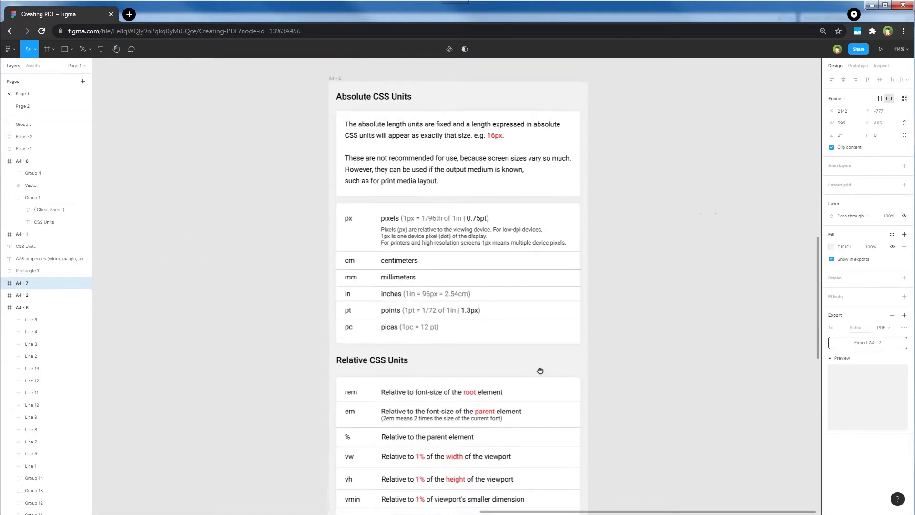
drag(541, 370, 516, 162)
scroll(515, 161, down, 1)
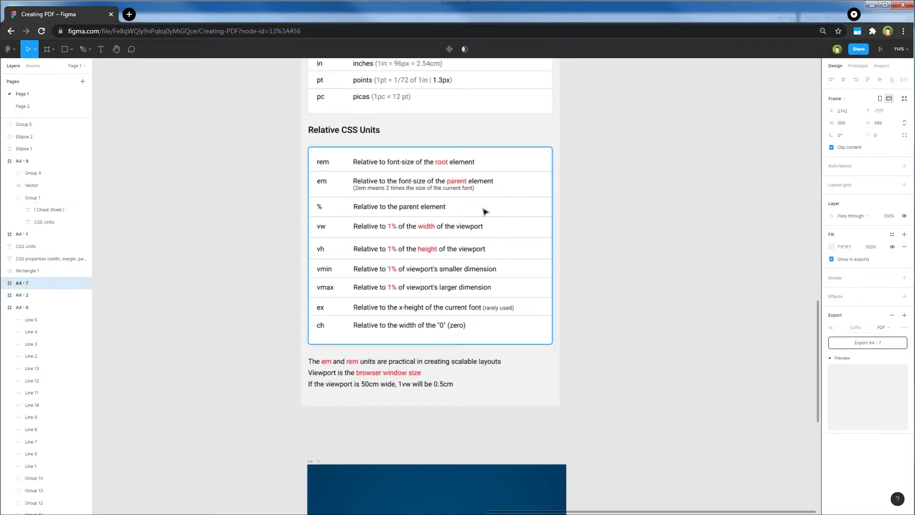
key(shift+1)
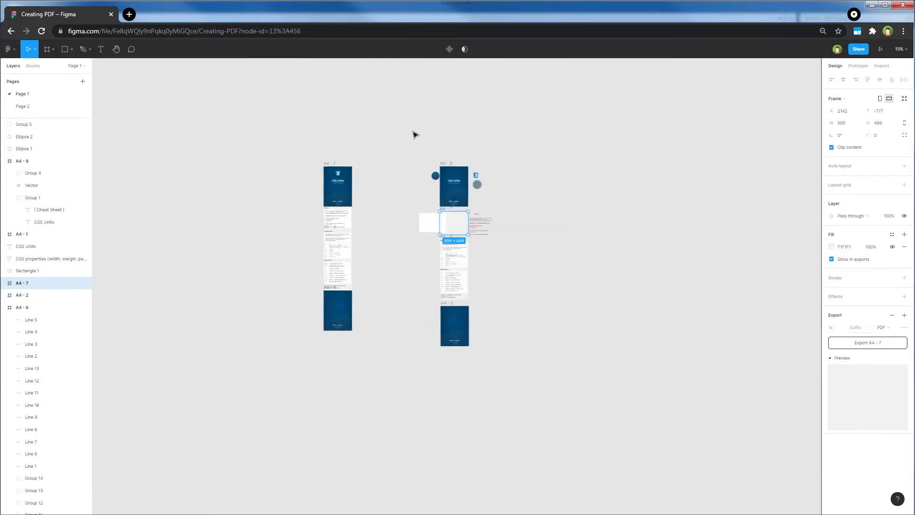
drag(415, 134, 521, 405)
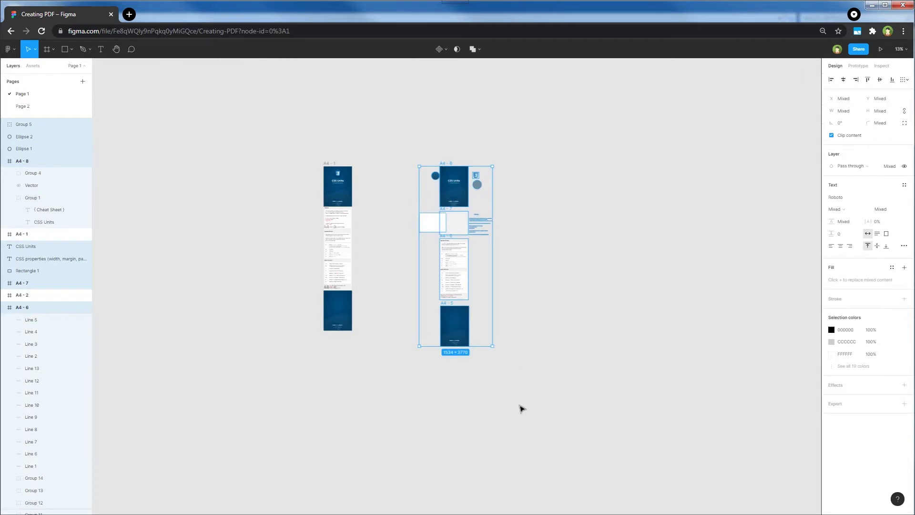
key(Delete)
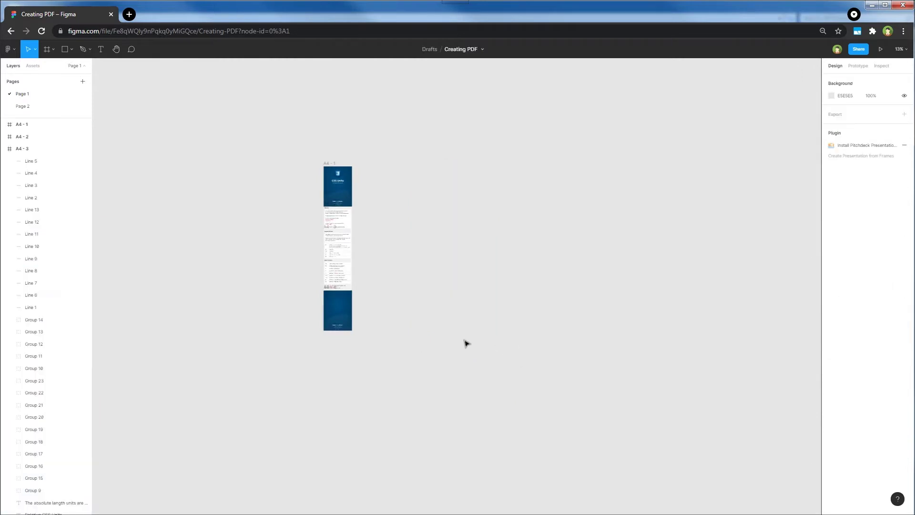
drag(285, 158, 399, 352)
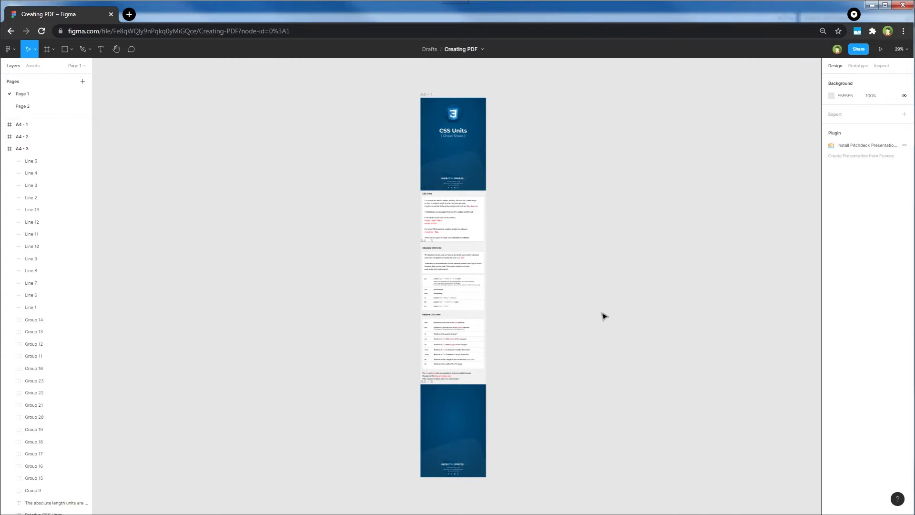
click(433, 100)
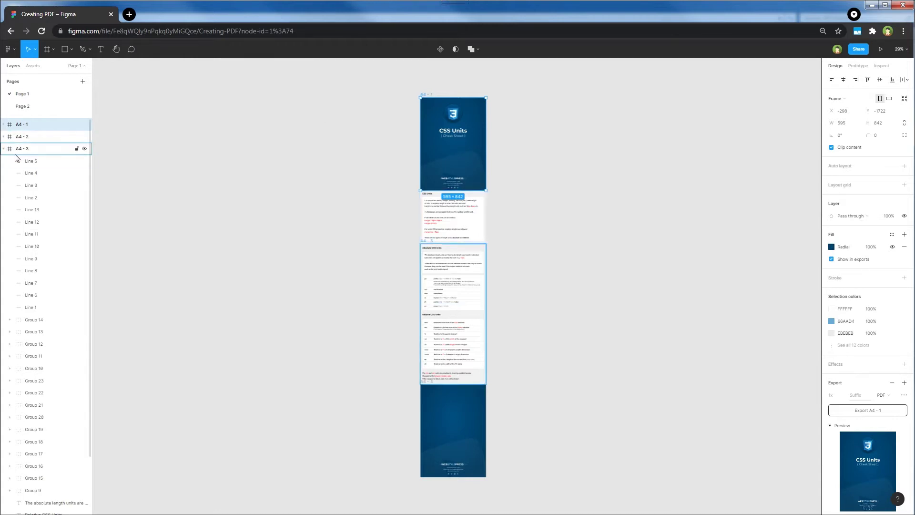
In Layers, select A4-1 to A4-4 inside Group 24 and drag them out to the top level
click(3, 149)
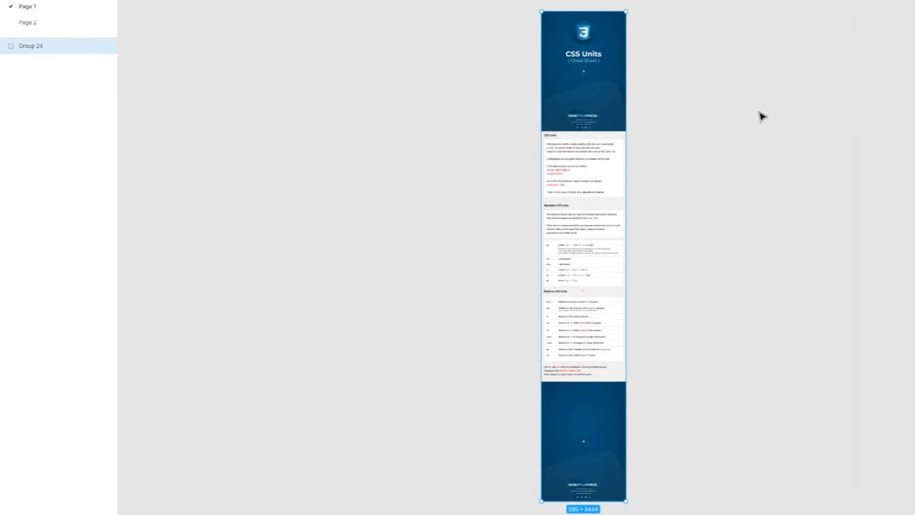
click(760, 113)
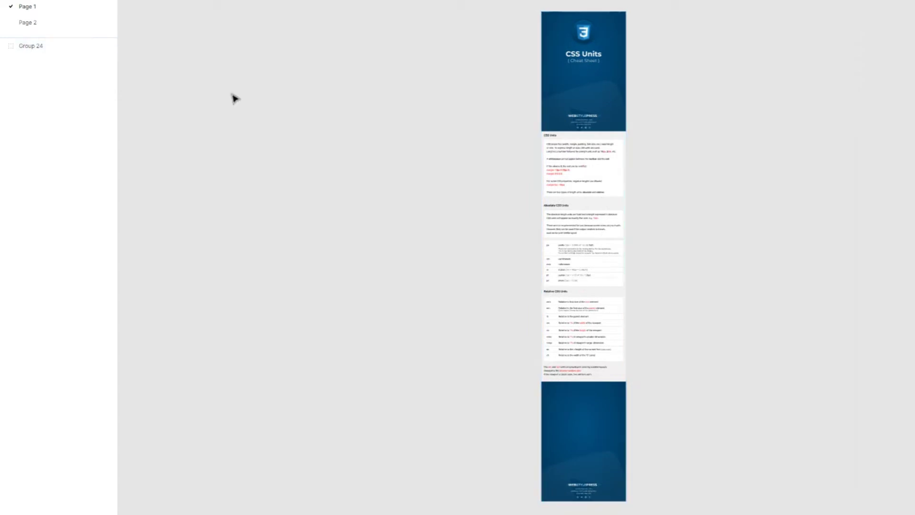
click(4, 46)
click(39, 62)
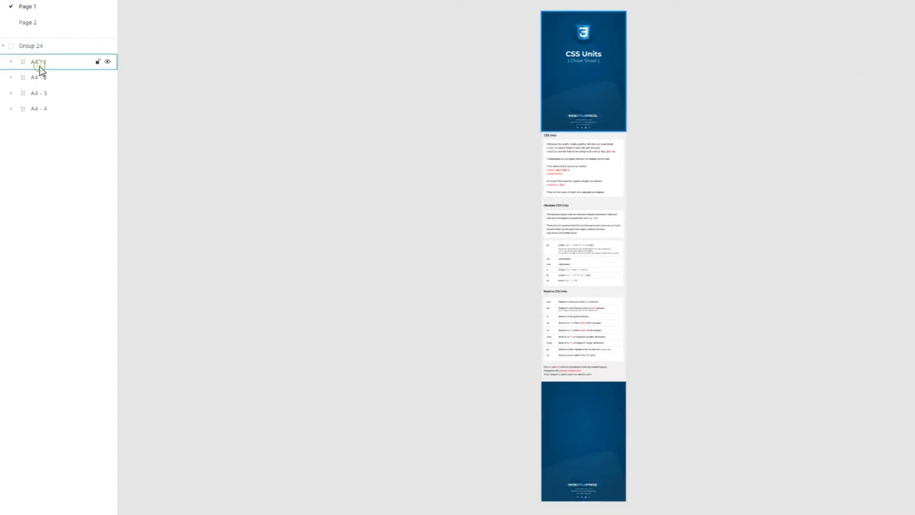
shift+click(37, 109)
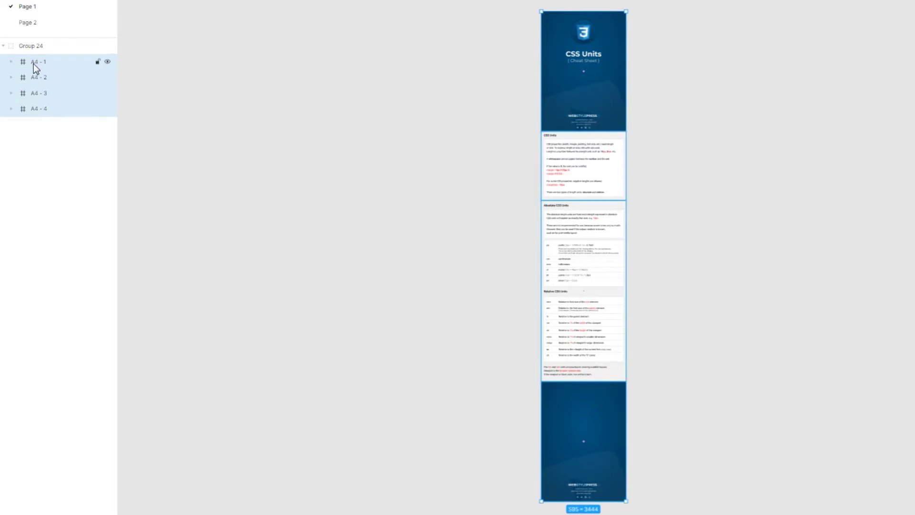
drag(34, 64, 29, 41)
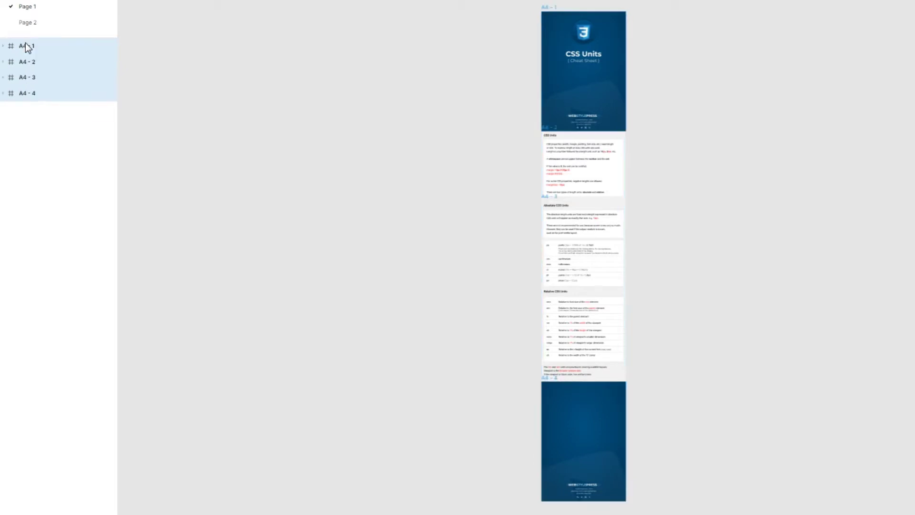
click(56, 49)
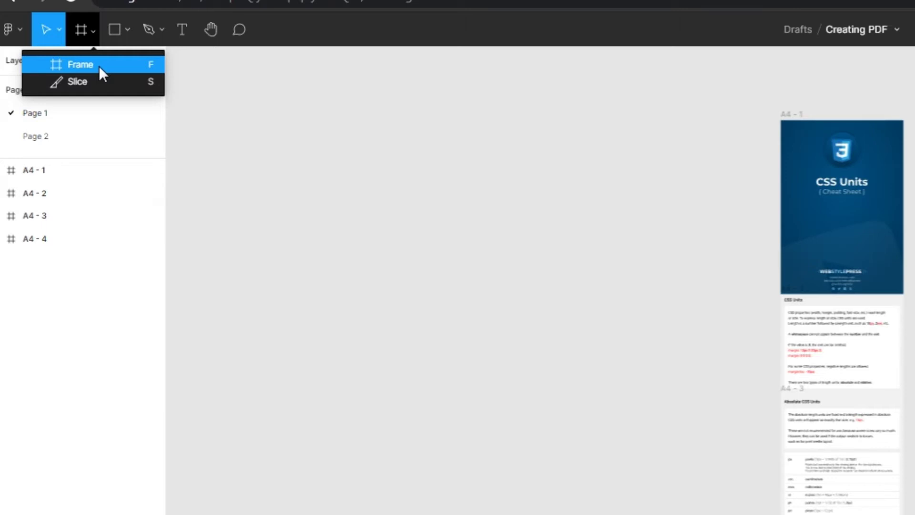
click(127, 30)
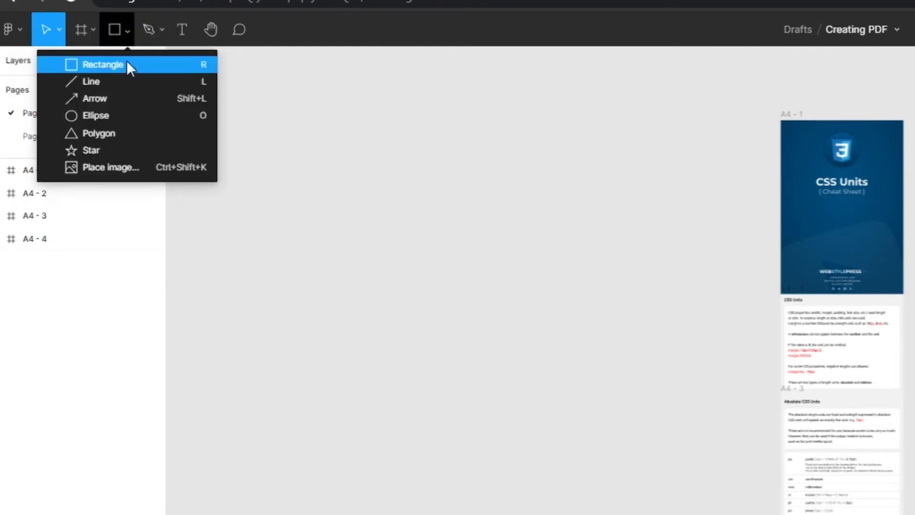
click(94, 29)
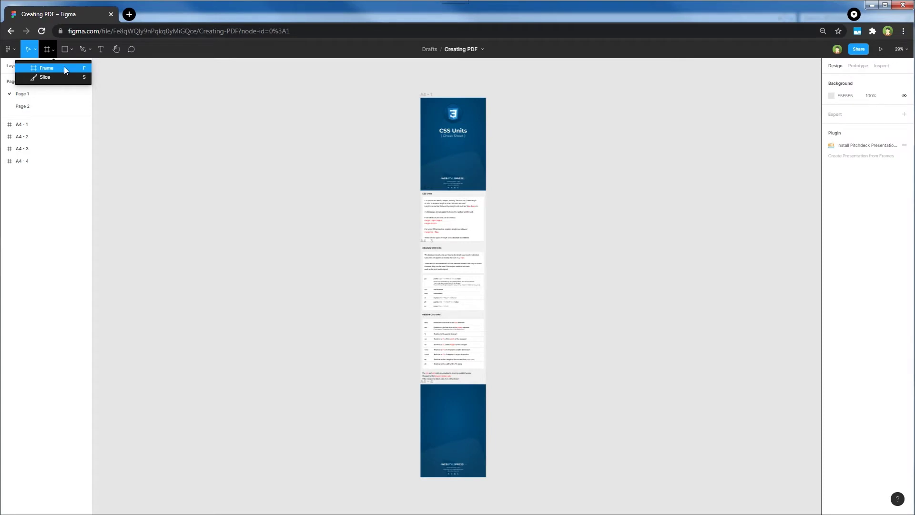
click(525, 122)
drag(591, 135, 562, 146)
Add a new A4-preset frame and place it beside the CSS Units pages
drag(444, 158, 418, 152)
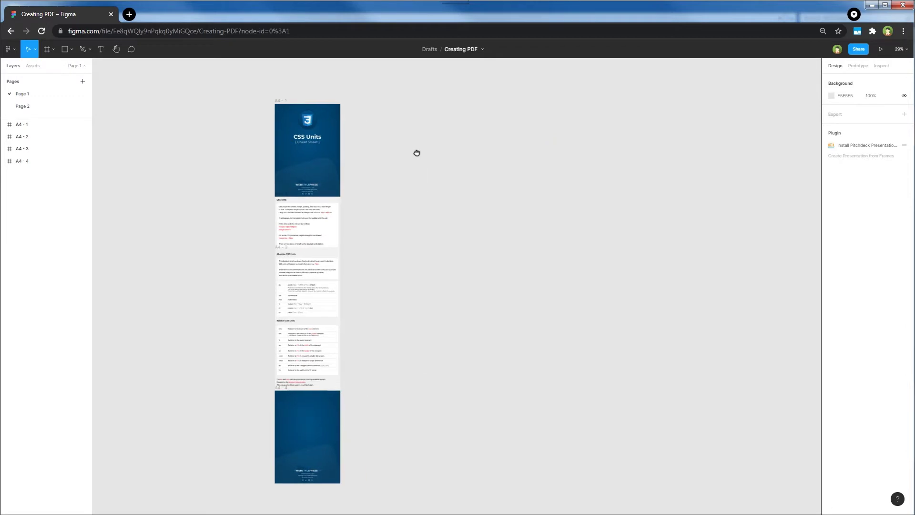
click(52, 48)
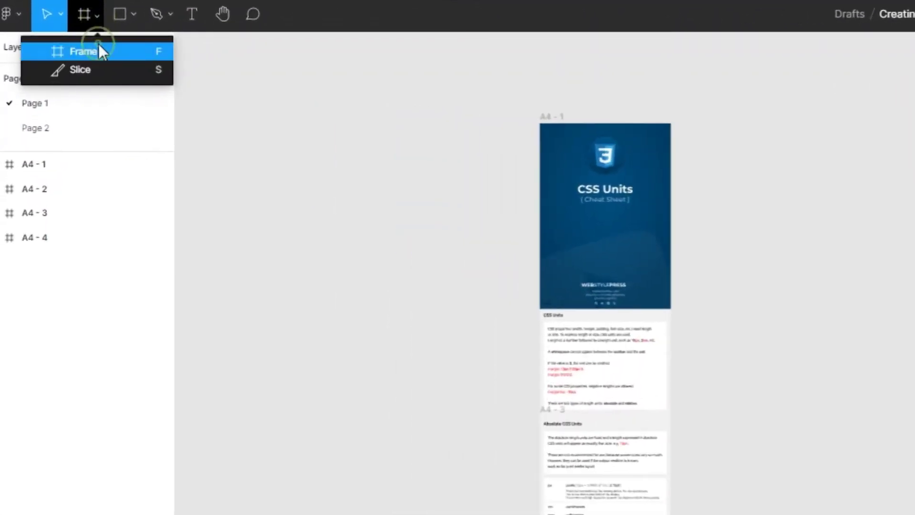
click(100, 52)
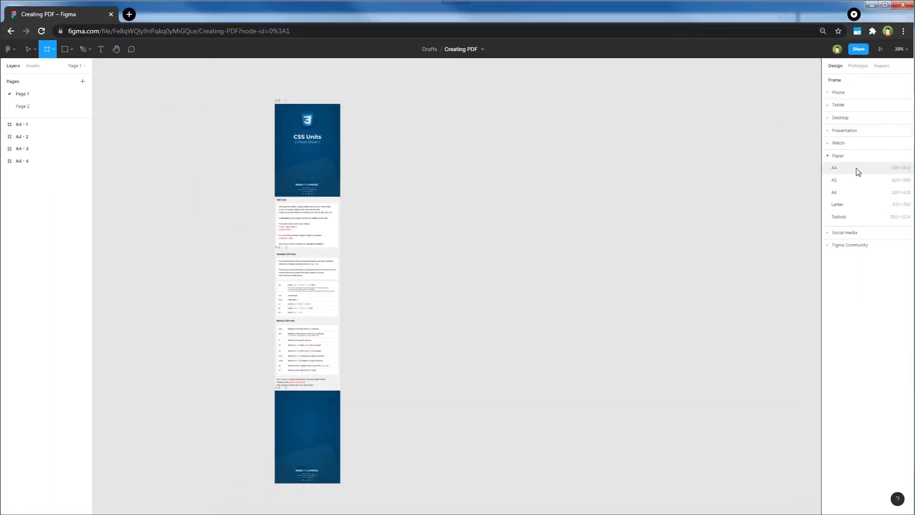
click(858, 170)
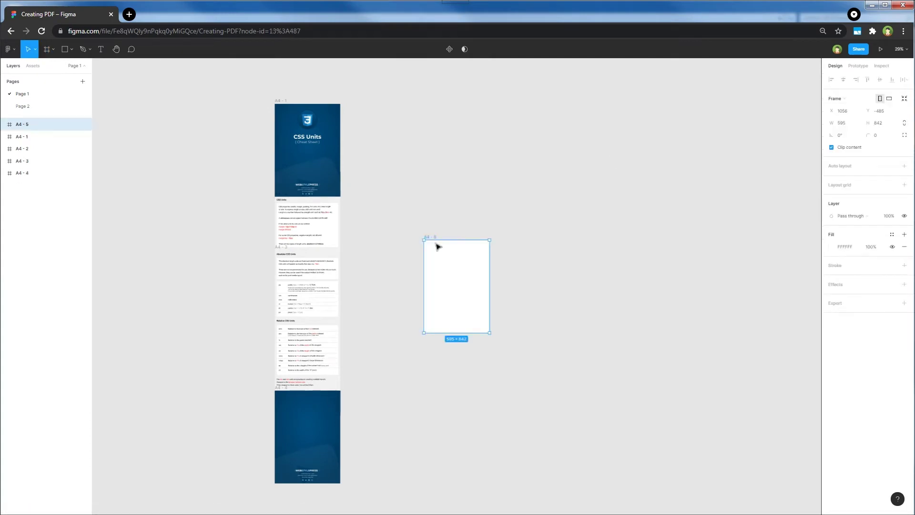
drag(444, 276, 409, 140)
Resize frame A4-5, undo back to 595×842, then cut it from Page 1
click(410, 140)
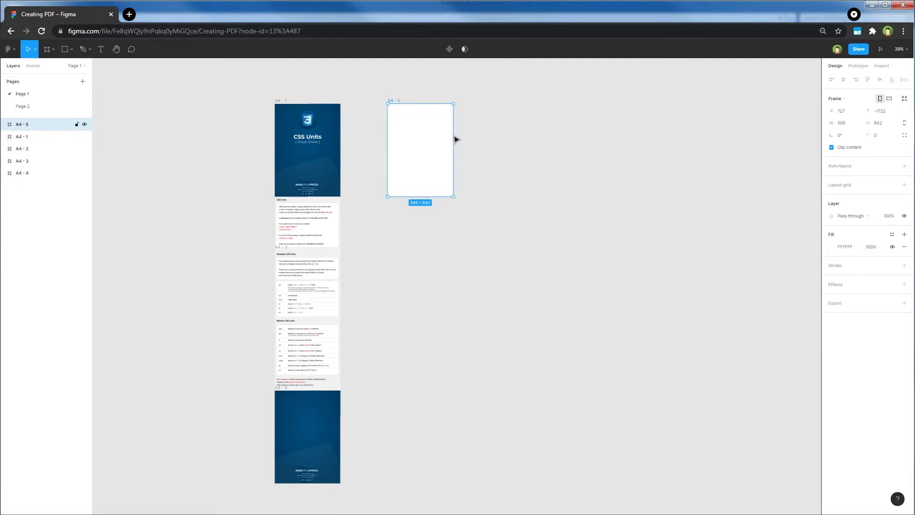
drag(453, 135, 487, 135)
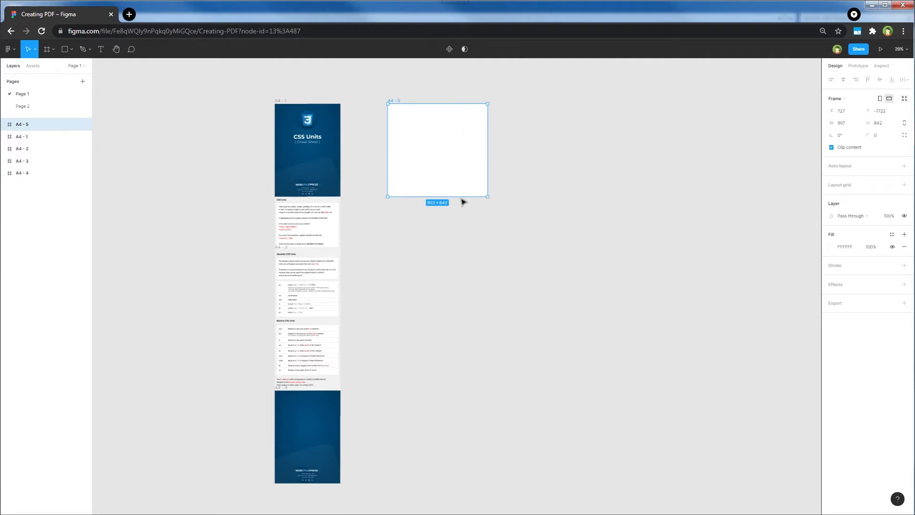
drag(460, 199, 459, 290)
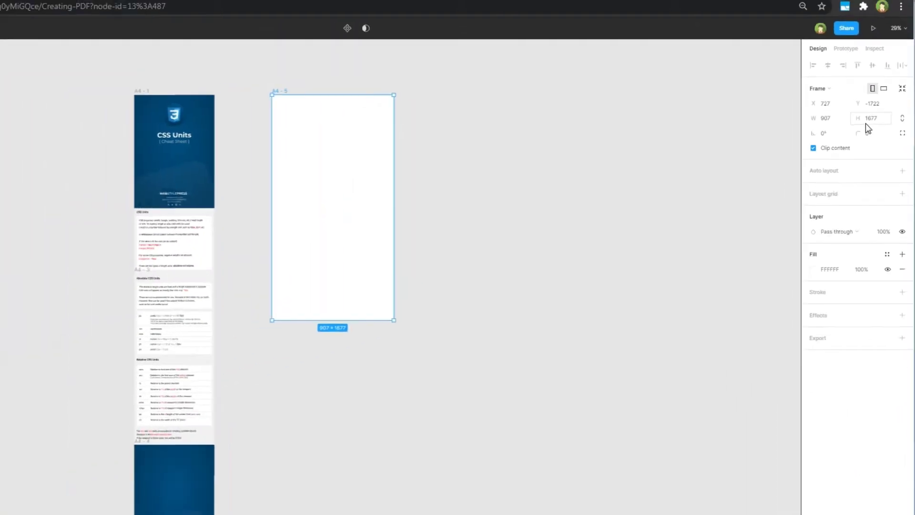
key(ctrl+z)
key(ctrl+z)
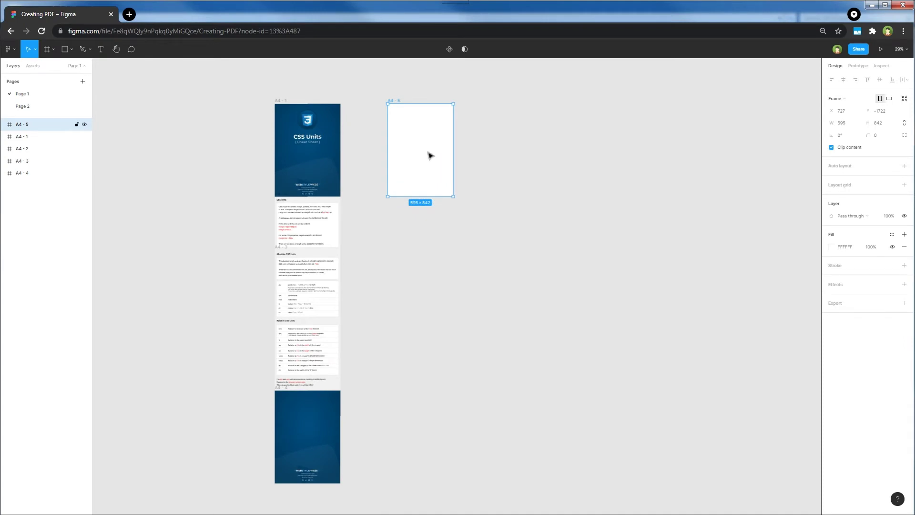
key(Delete)
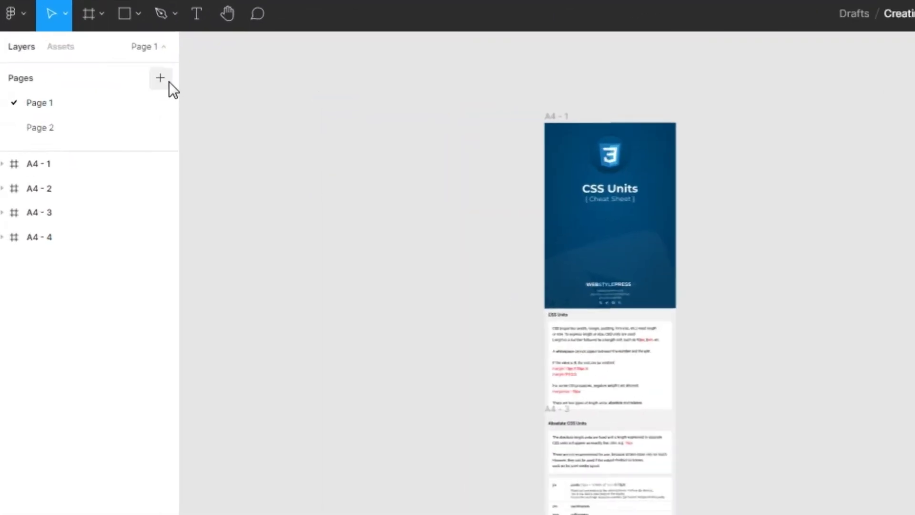
Add Page 3 with the default name and paste the blank A4-5 frame onto it
click(164, 79)
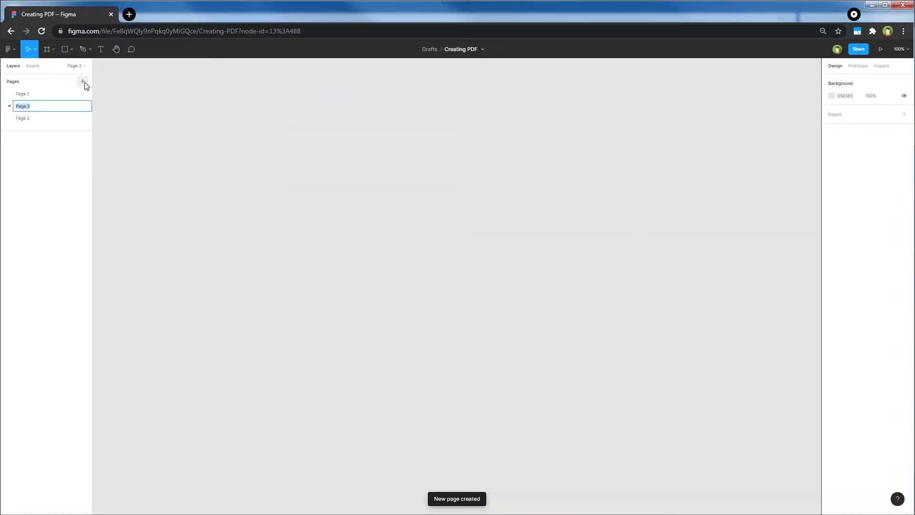
click(233, 144)
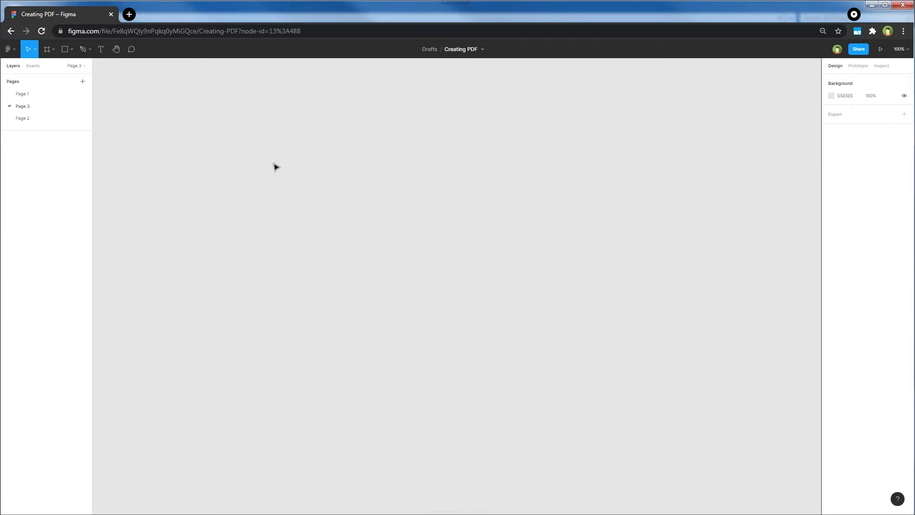
key(ctrl+v)
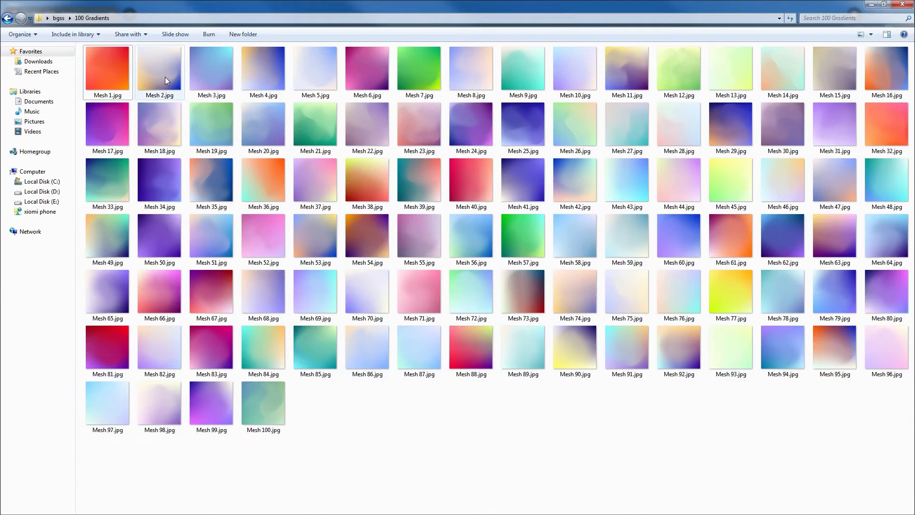
Drop Mesh 4.jpg onto frame A4-5 and fit it at 876×876 to cover the page
click(251, 77)
drag(263, 72, 215, 511)
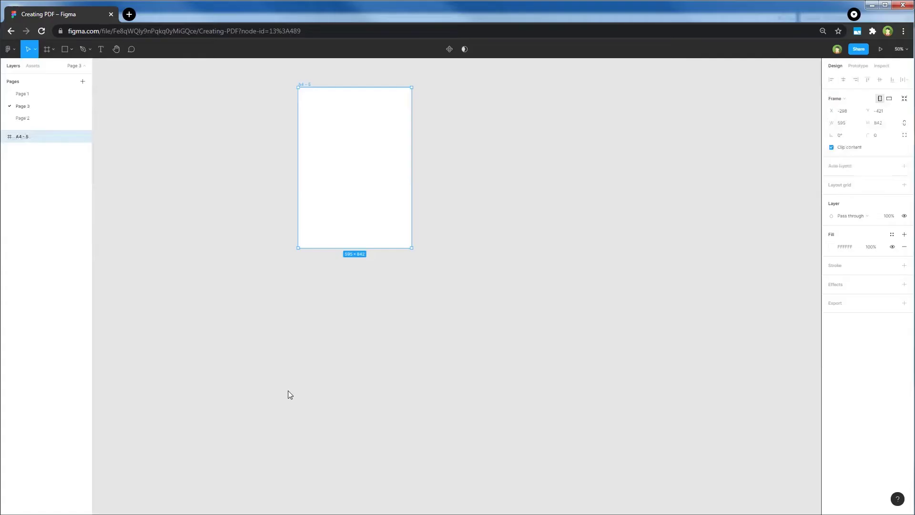
drag(288, 391, 355, 202)
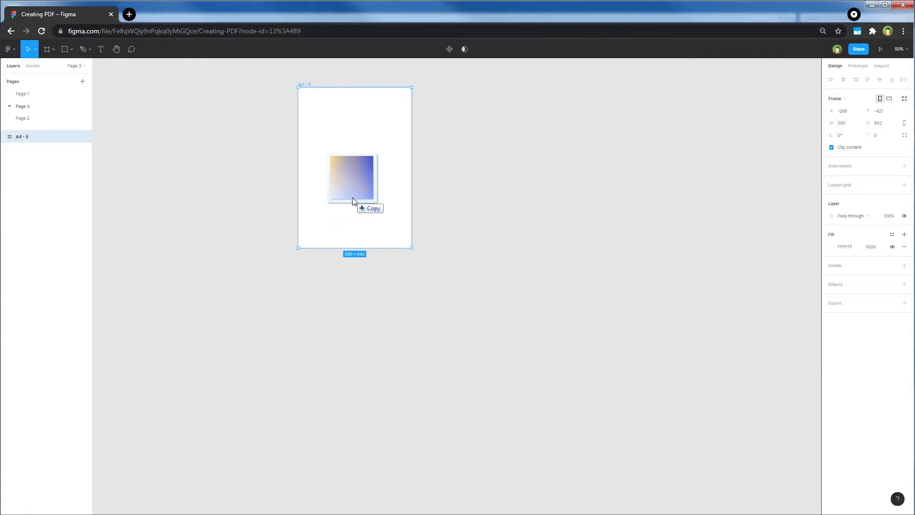
drag(356, 202, 364, 171)
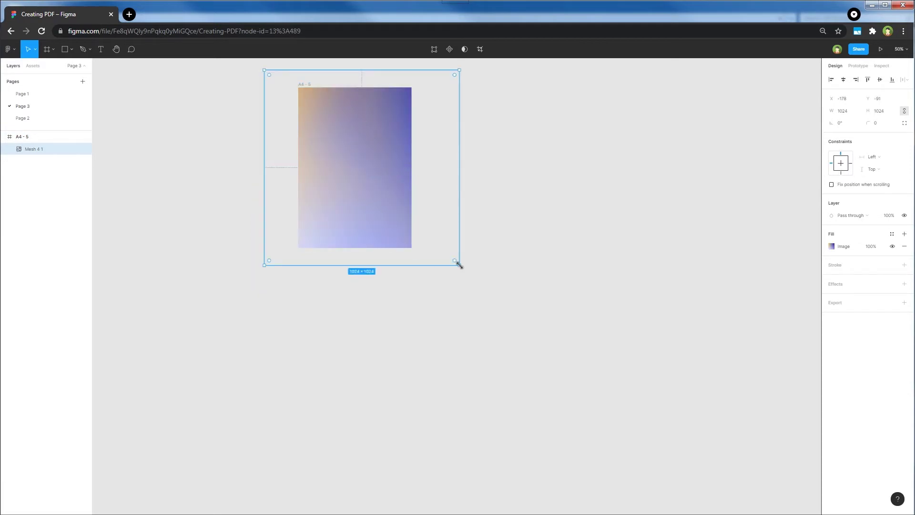
drag(460, 265, 446, 248)
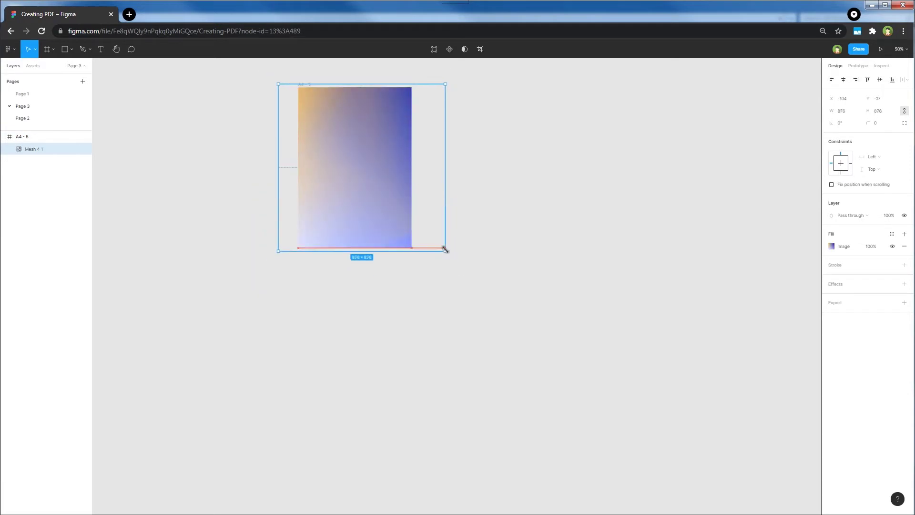
click(498, 250)
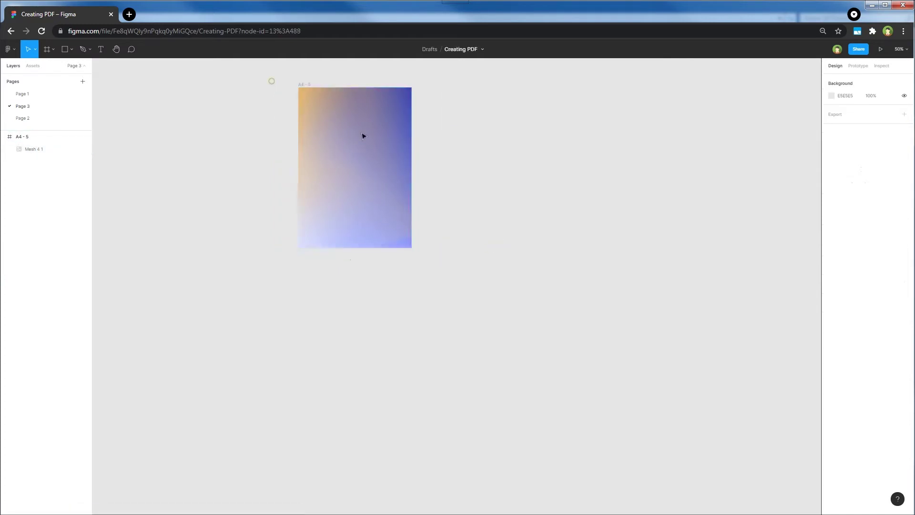
drag(273, 82, 459, 291)
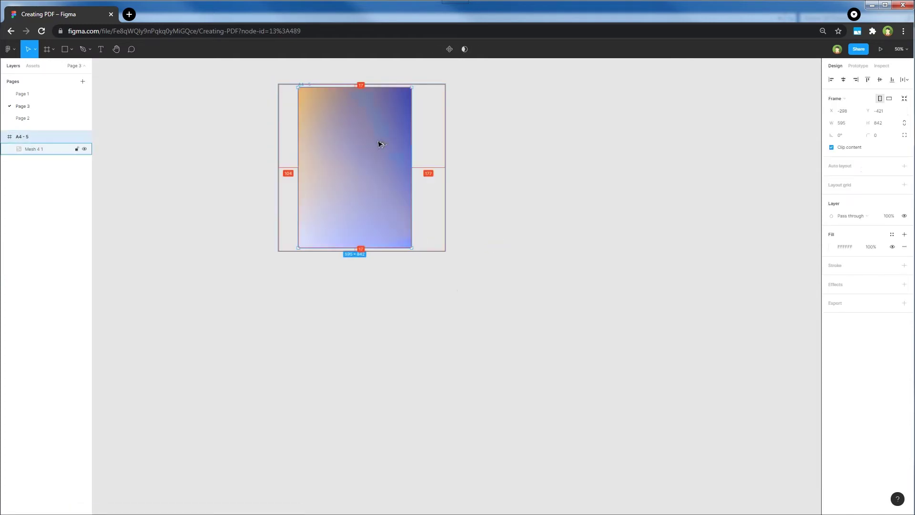
click(267, 212)
Add a text layer reading 1 on the gradient frame with fill FFFFFF
click(101, 48)
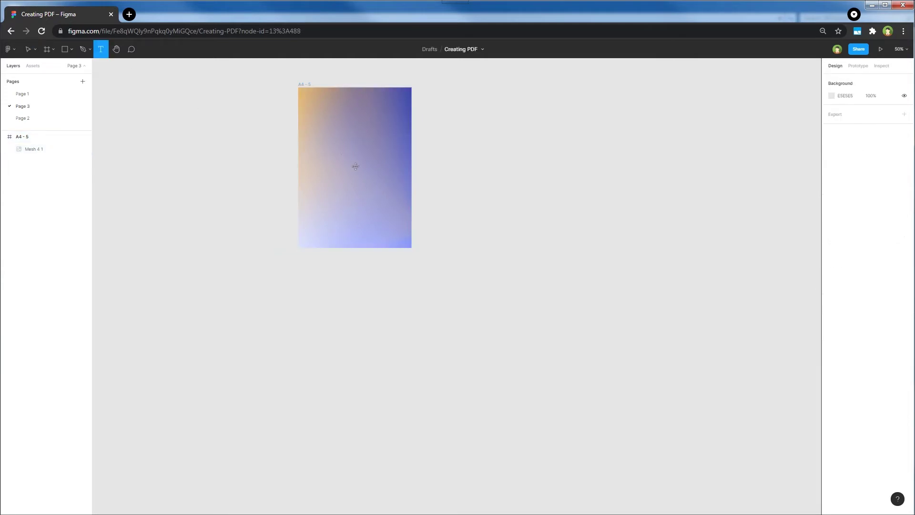
click(350, 169)
text(1)
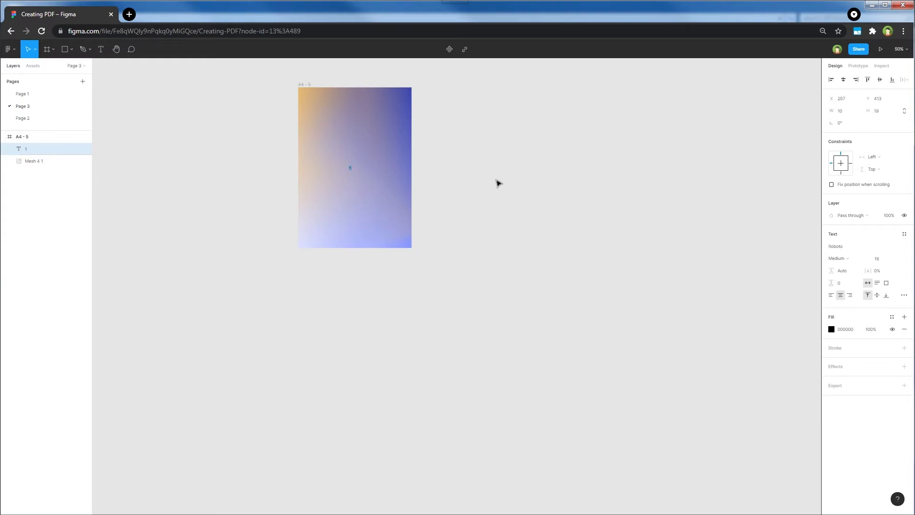
click(832, 331)
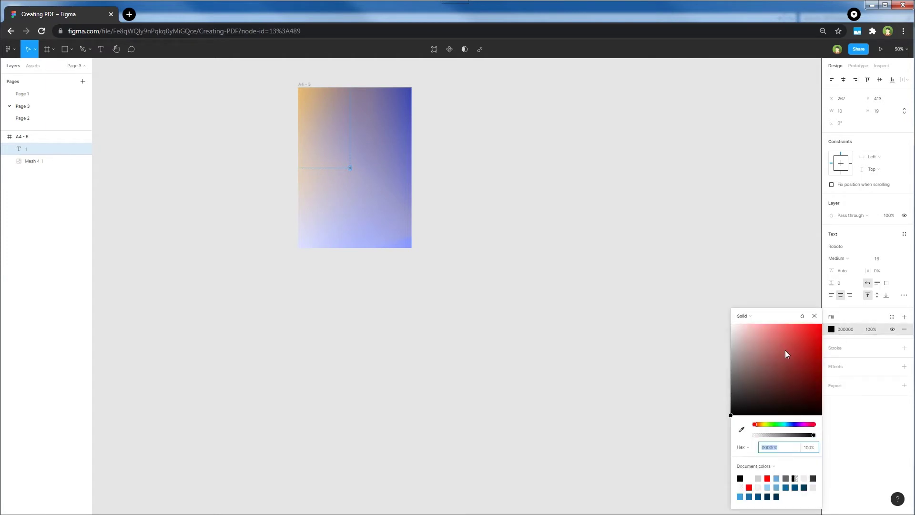
text(FFFFFF)
key(Return)
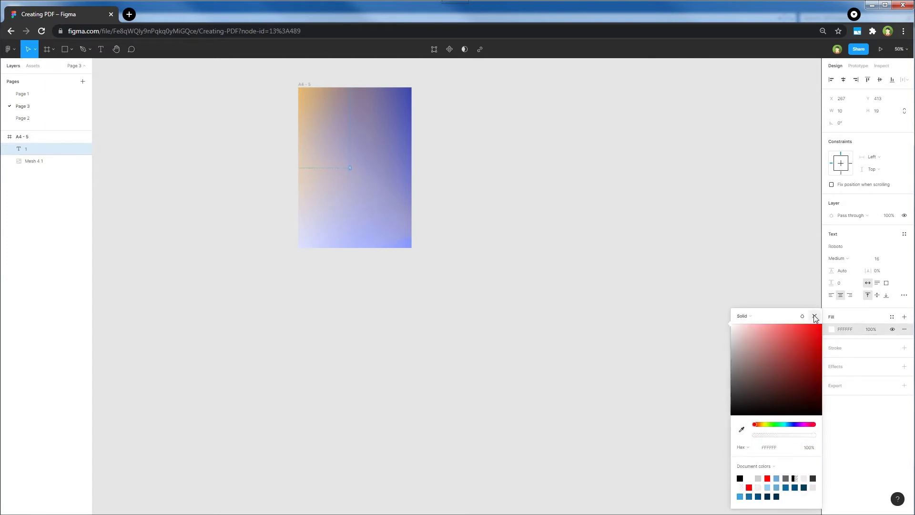
click(815, 317)
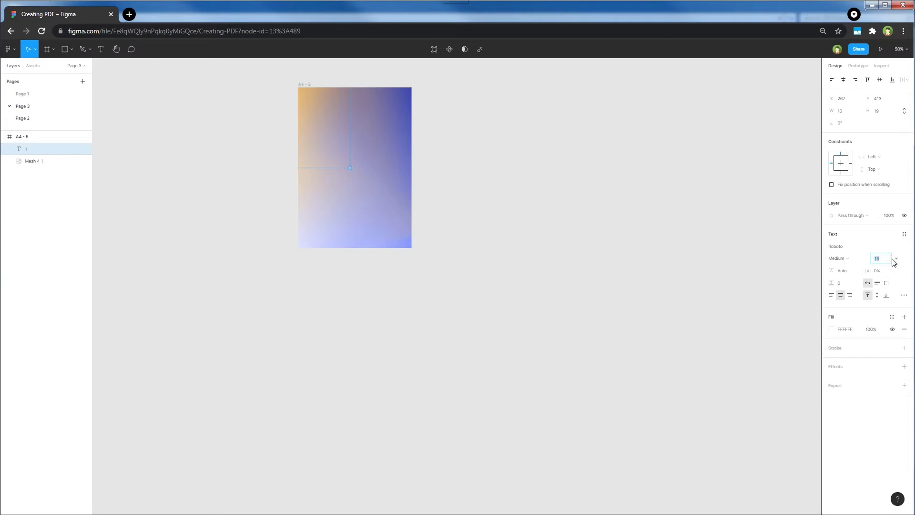
Enlarge the 1 to size 288 and align it to the frame's horizontal and vertical centres
click(895, 259)
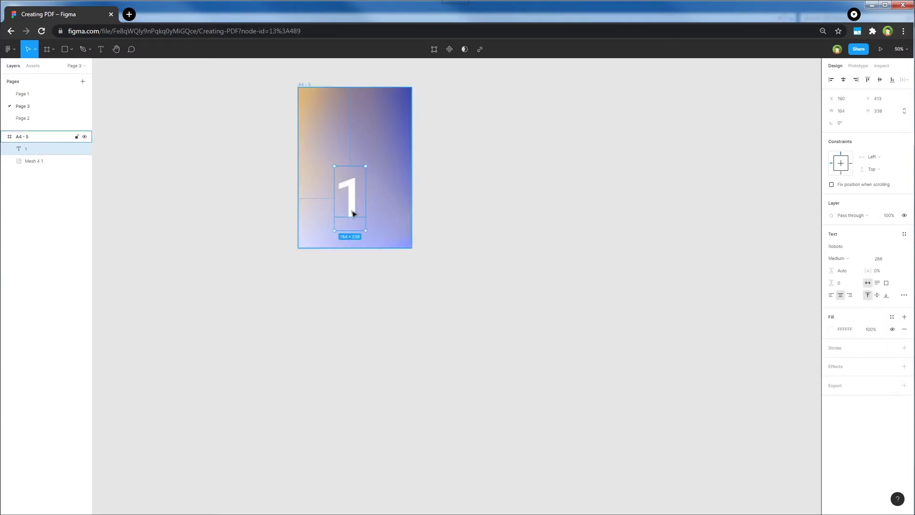
drag(352, 210, 362, 180)
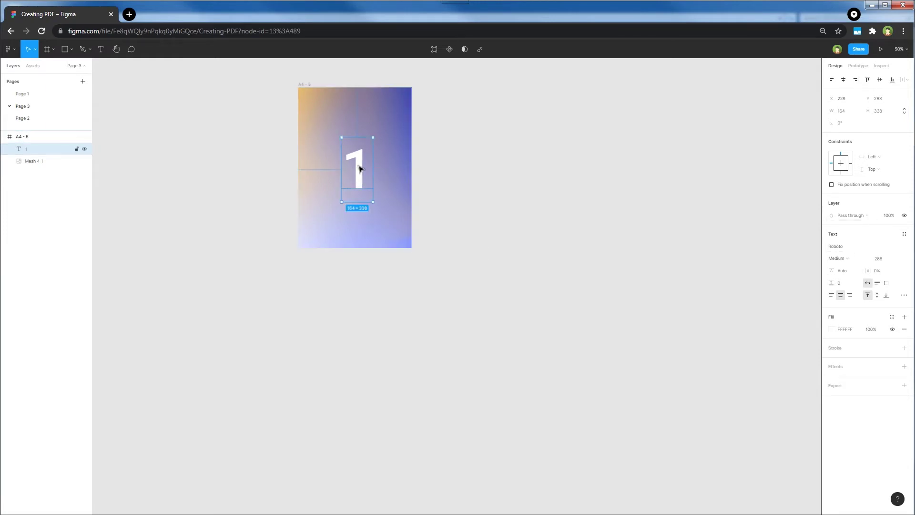
drag(360, 168, 357, 162)
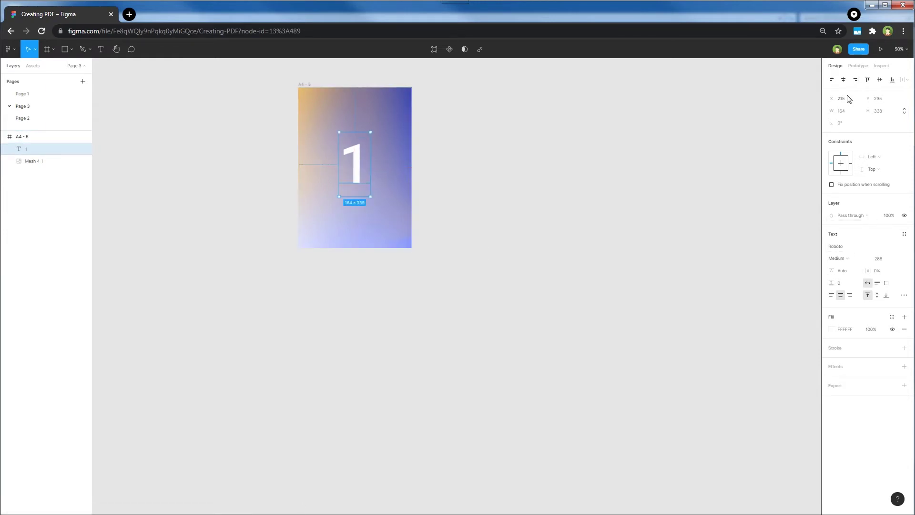
click(843, 79)
click(880, 80)
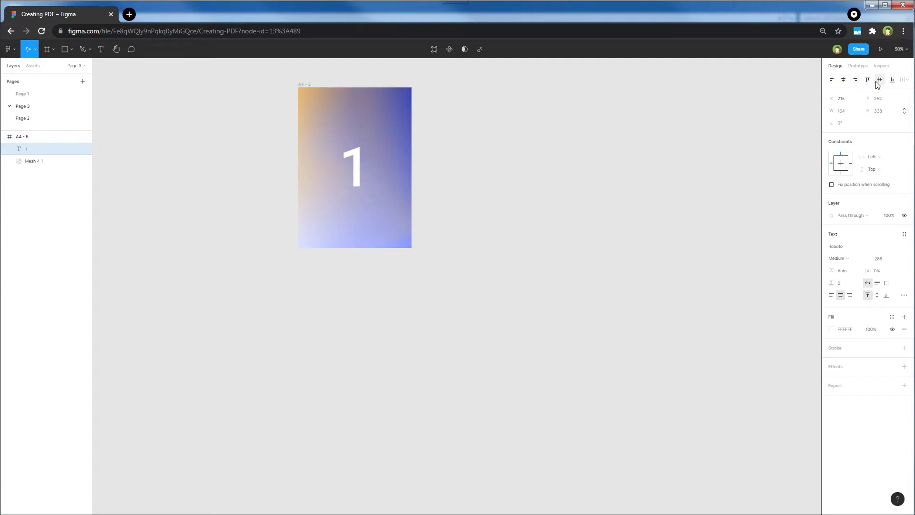
click(569, 187)
Alt-drag the gradient frame to duplicate it directly below as A4-6
drag(493, 201, 541, 224)
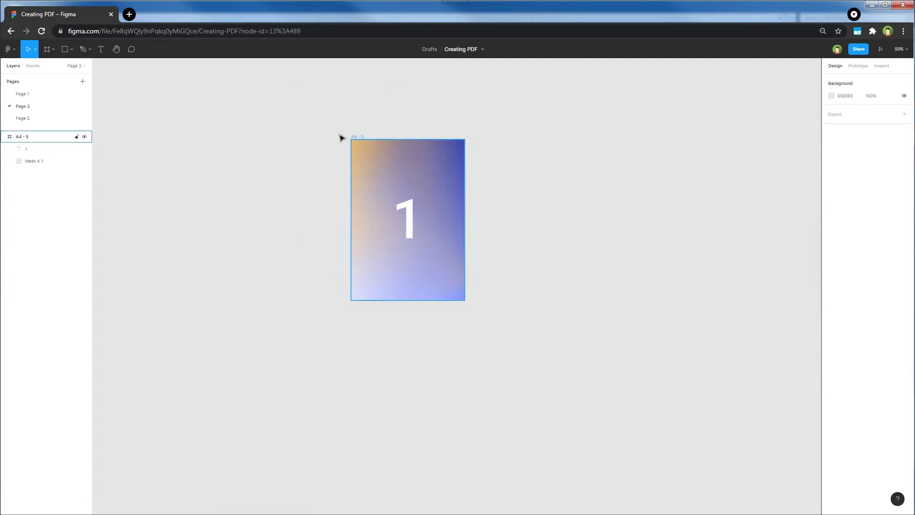
drag(322, 115, 514, 351)
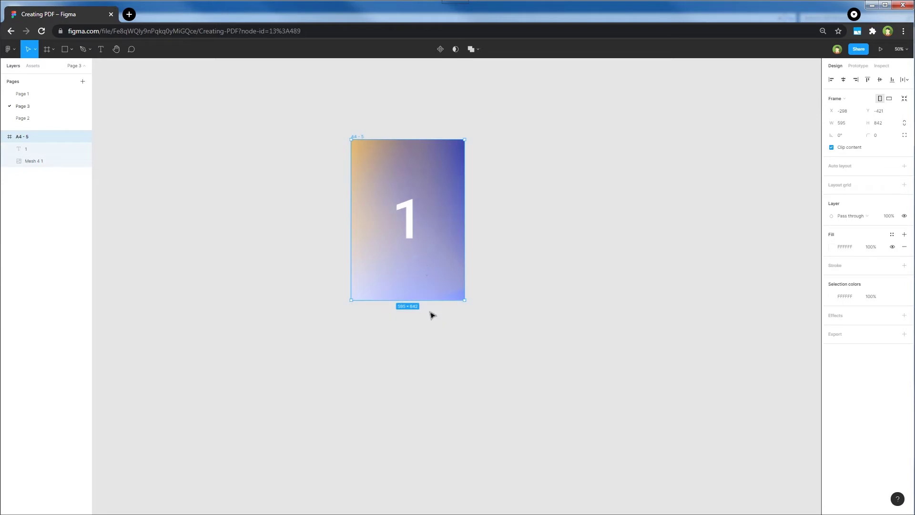
drag(429, 175, 435, 336)
Change the number on the second frame A4-6 to 2
double_click(409, 389)
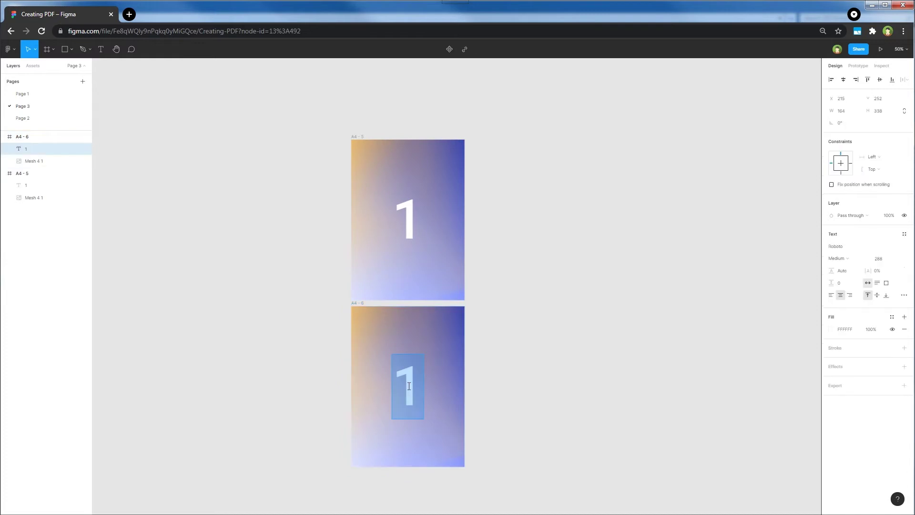
text(2)
key(Escape)
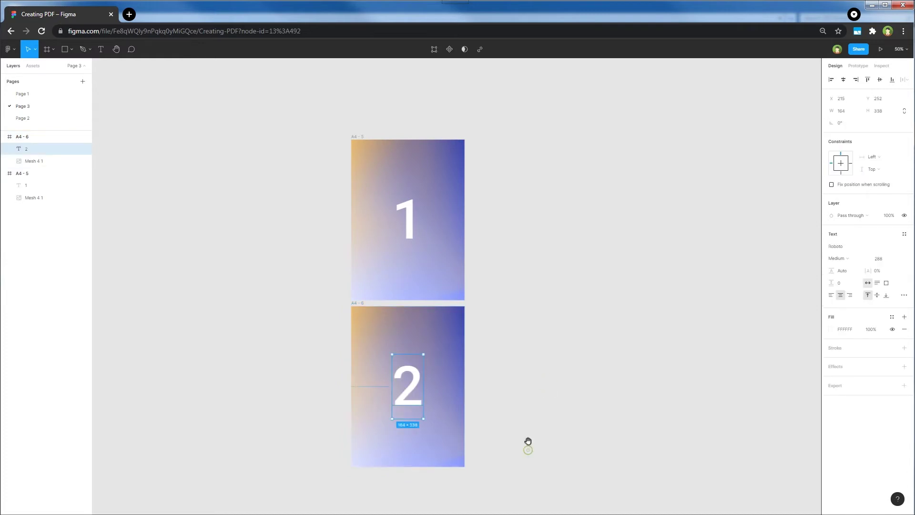
scroll(529, 444, down, 5)
click(529, 248)
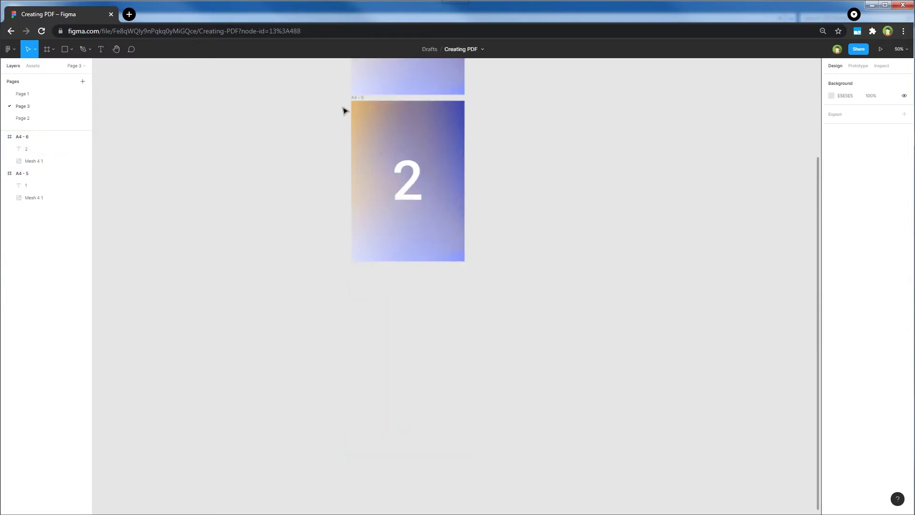
Duplicate A4-6 below as a third frame and change its number to 3
click(372, 105)
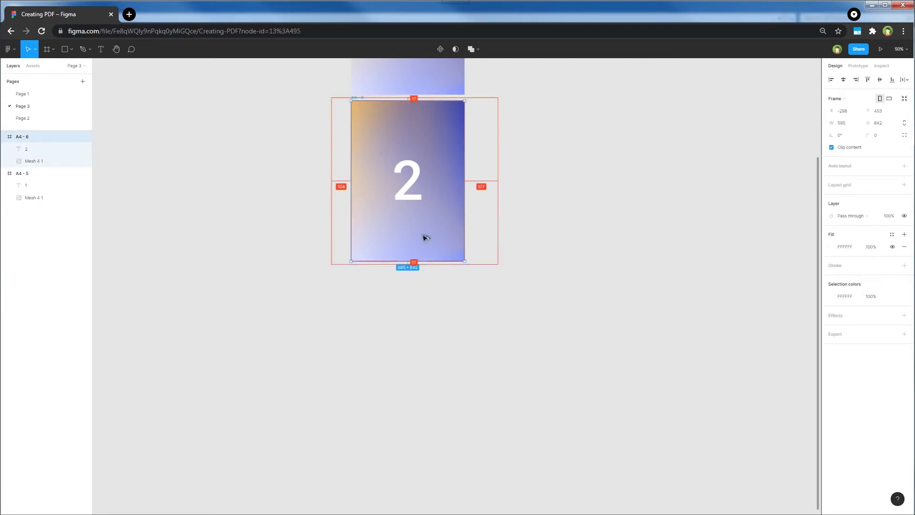
alt+drag(427, 236, 424, 296)
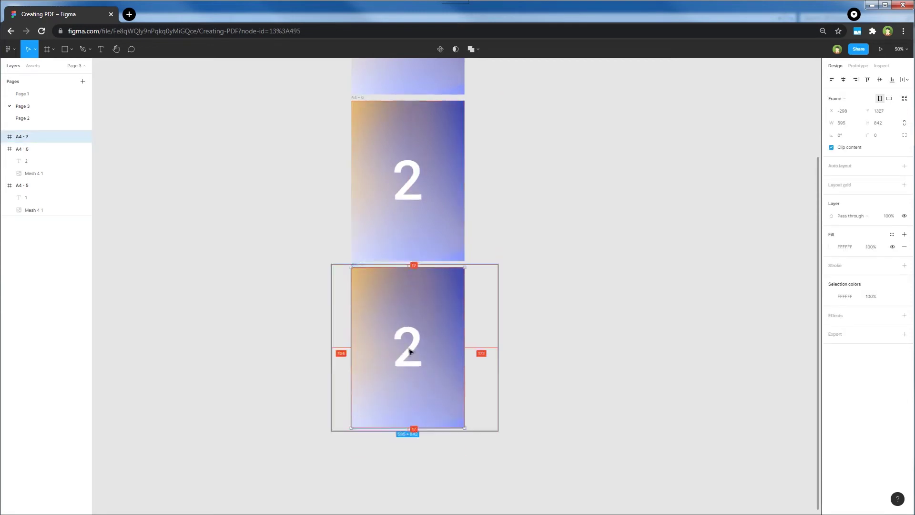
double_click(408, 348)
text(3)
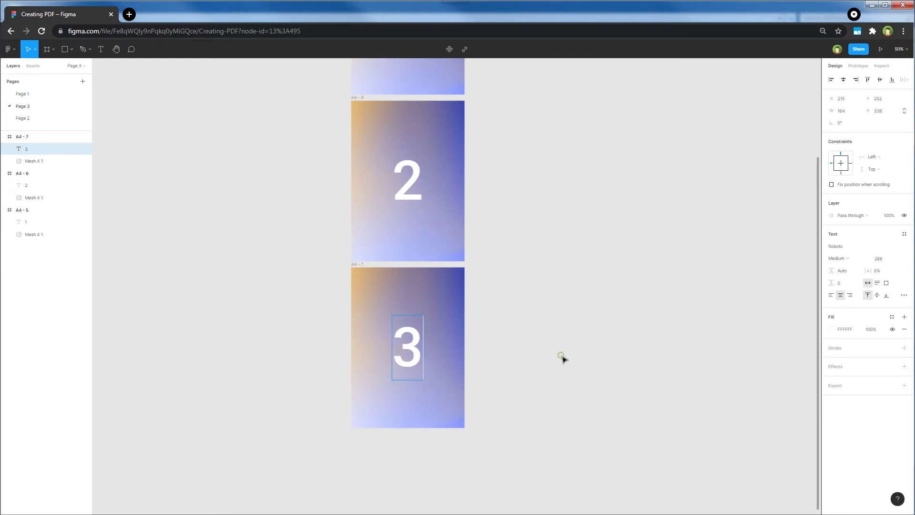
click(561, 360)
scroll(536, 330, down, 5)
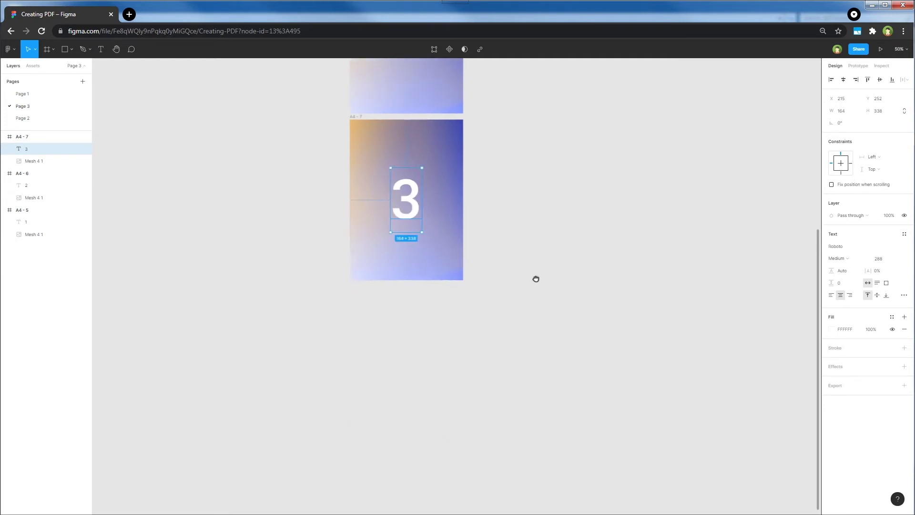
Duplicate A4-7 below as a fourth frame and change its number to 4
click(404, 154)
alt+drag(408, 139, 409, 307)
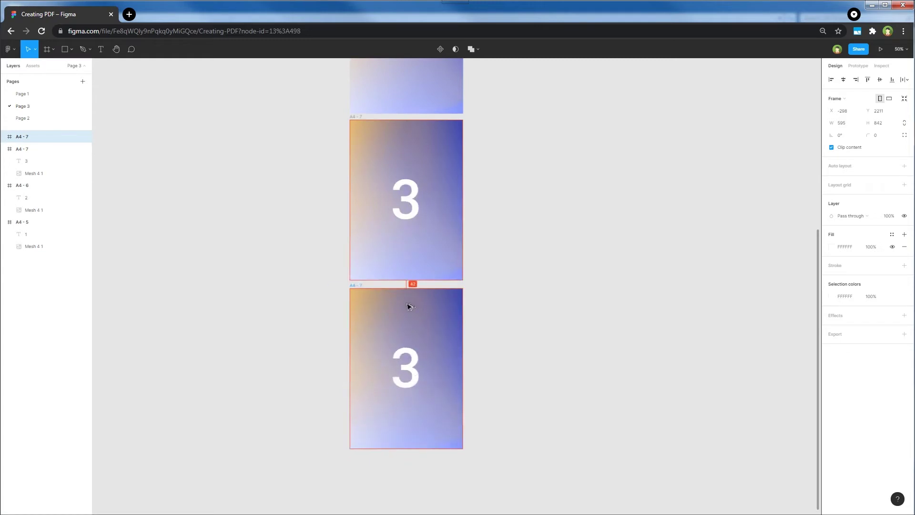
double_click(405, 364)
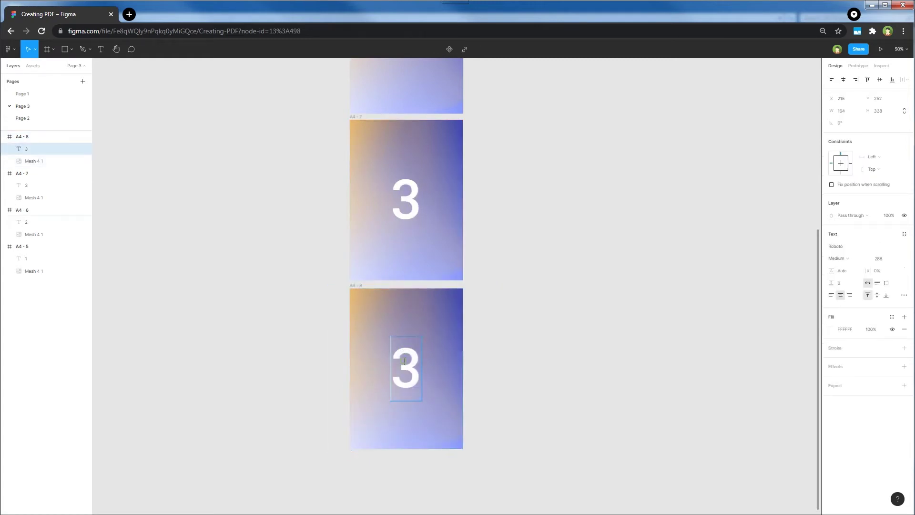
text(4)
click(539, 369)
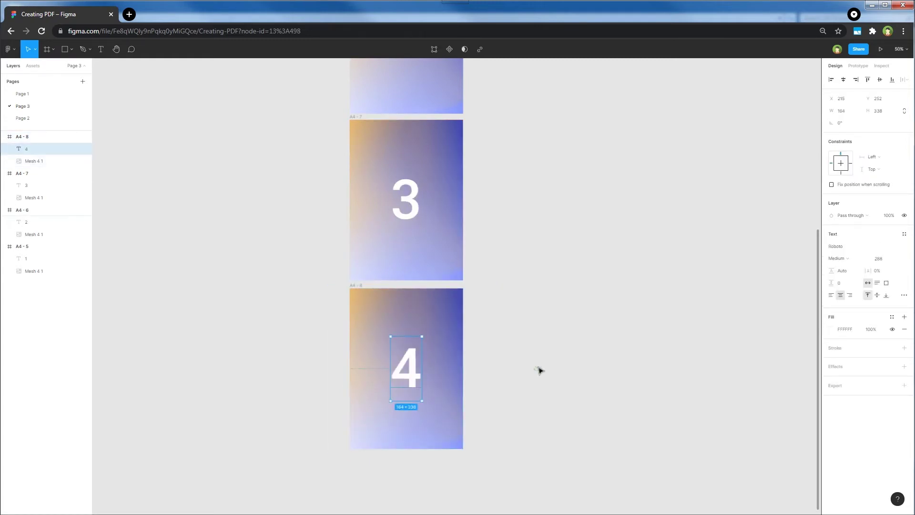
scroll(540, 371, down, 3)
scroll(539, 370, down, 3)
click(538, 343)
Replace frame 2's background image fill with the Mesh 29 deep blue-purple gradient
drag(548, 257, 519, 337)
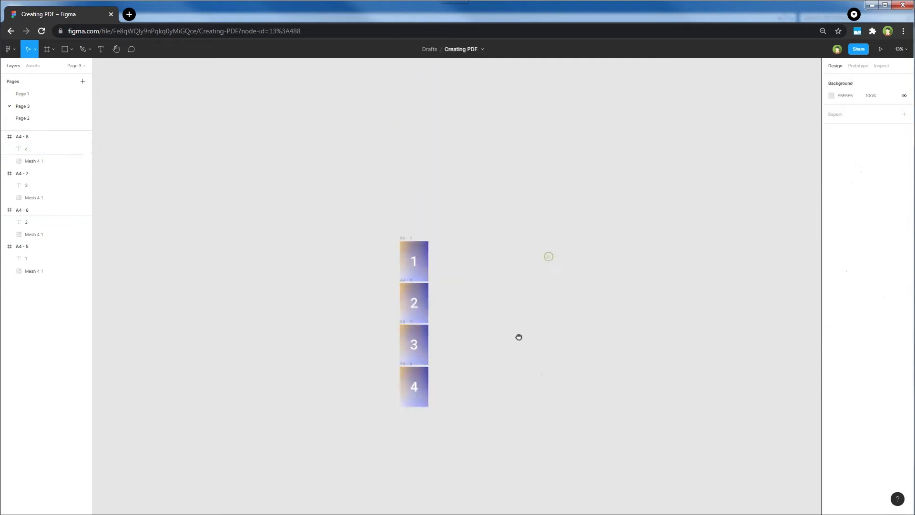
drag(549, 305, 580, 272)
click(439, 259)
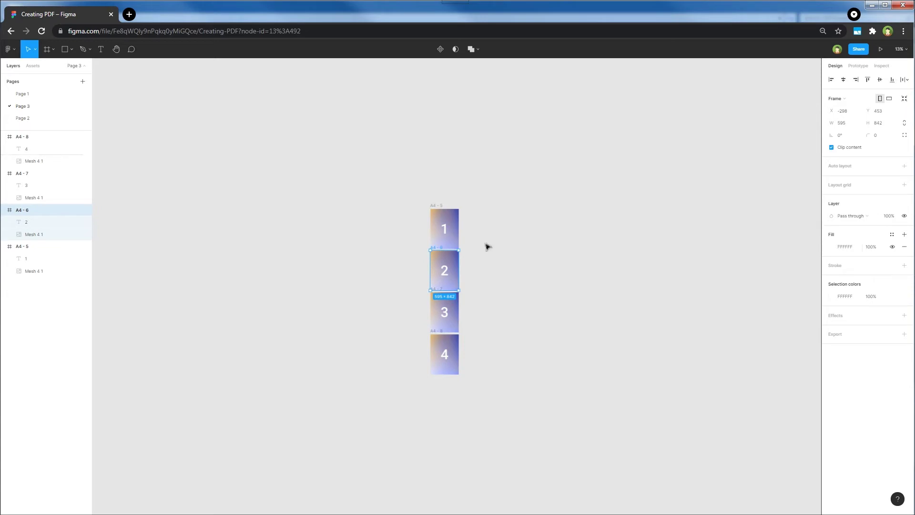
click(833, 246)
mouse_move(776, 302)
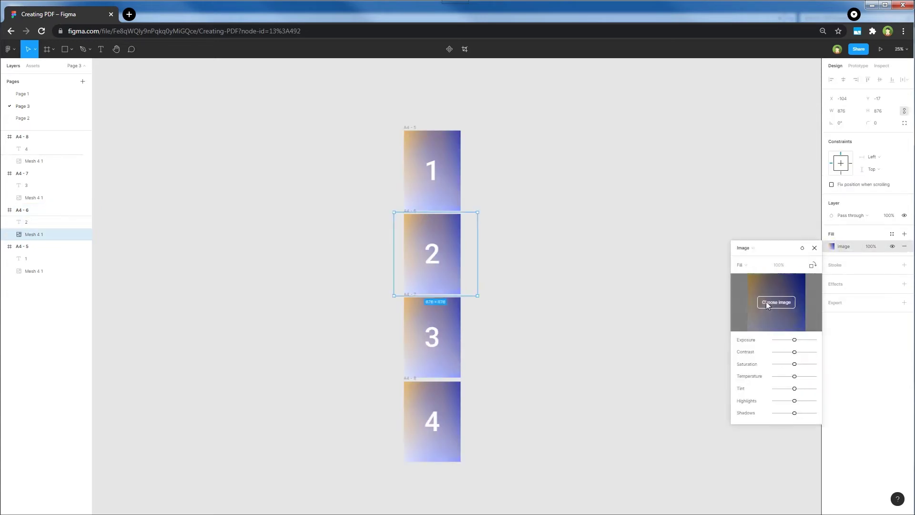
click(770, 301)
click(321, 188)
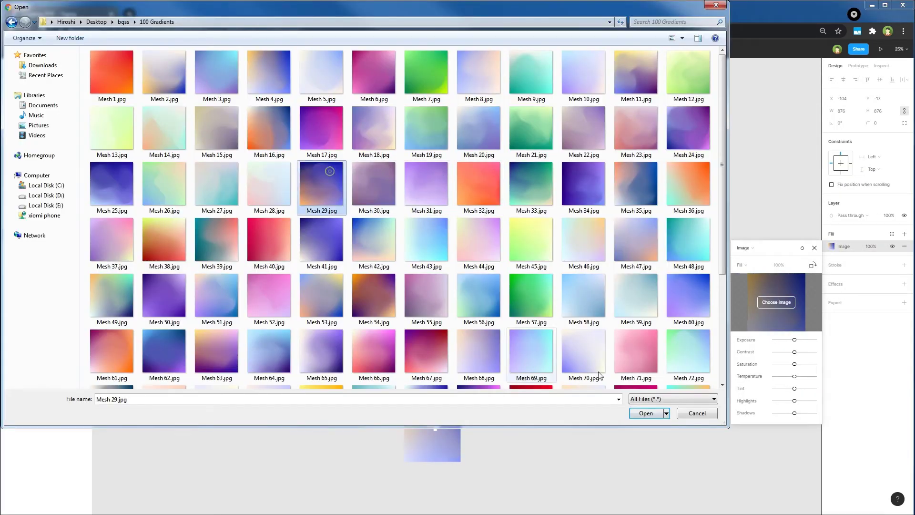
click(644, 414)
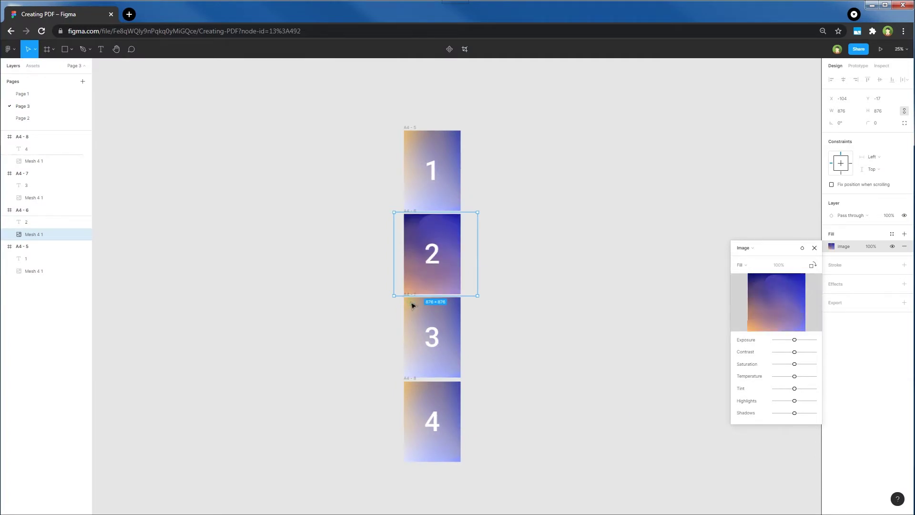
key(Escape)
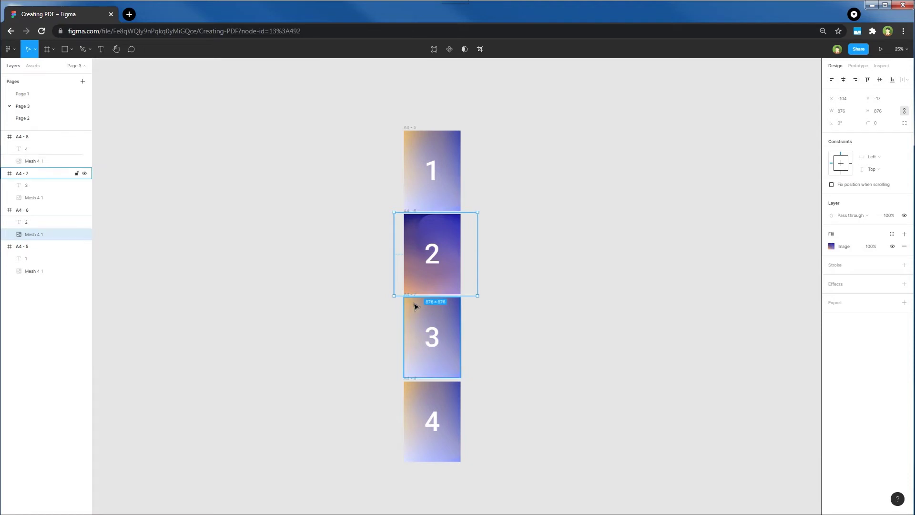
Replace frame 3's background image fill with a red gradient image
click(416, 306)
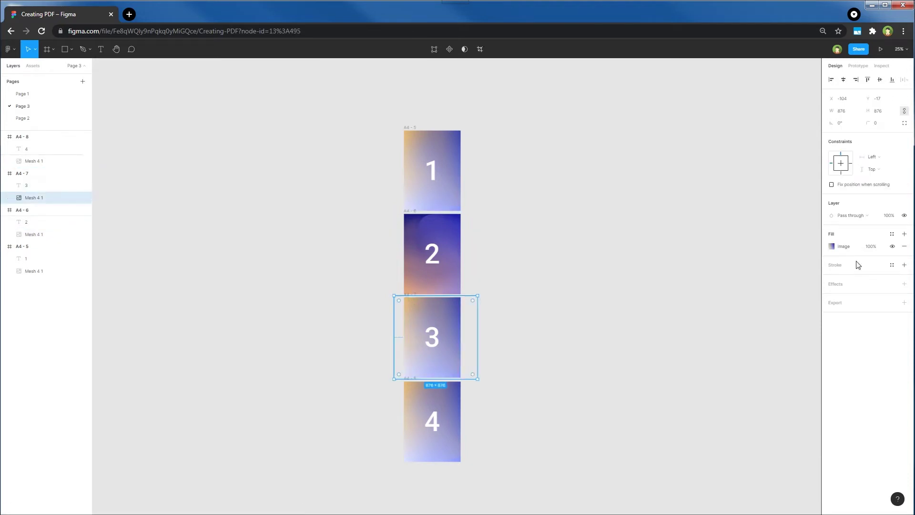
click(832, 246)
click(776, 302)
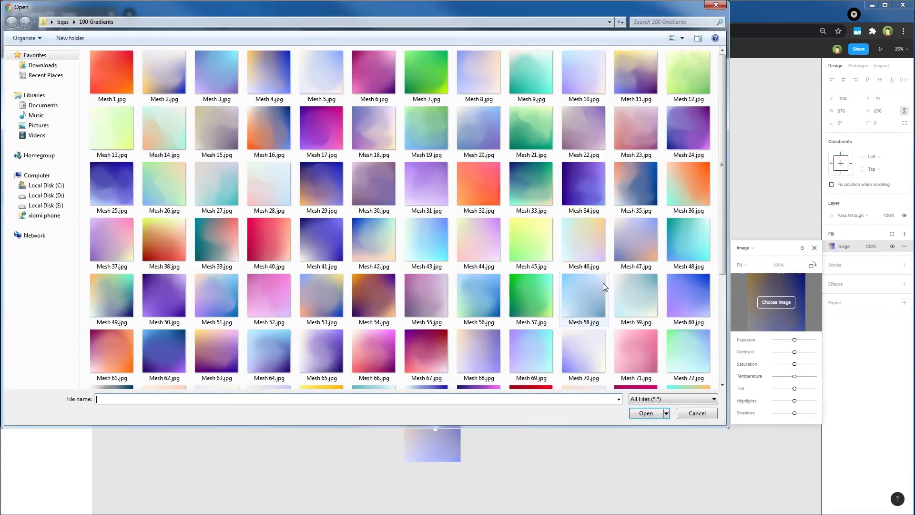
click(427, 354)
click(646, 413)
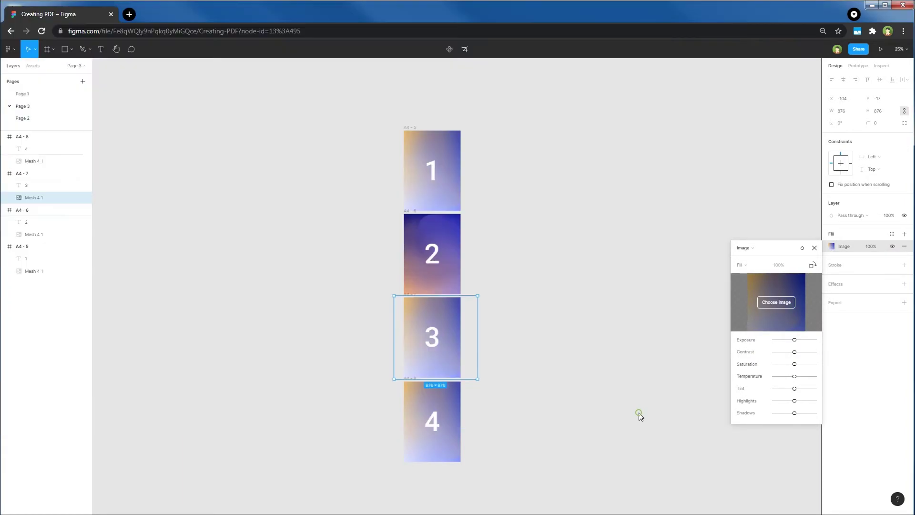
key(Tab)
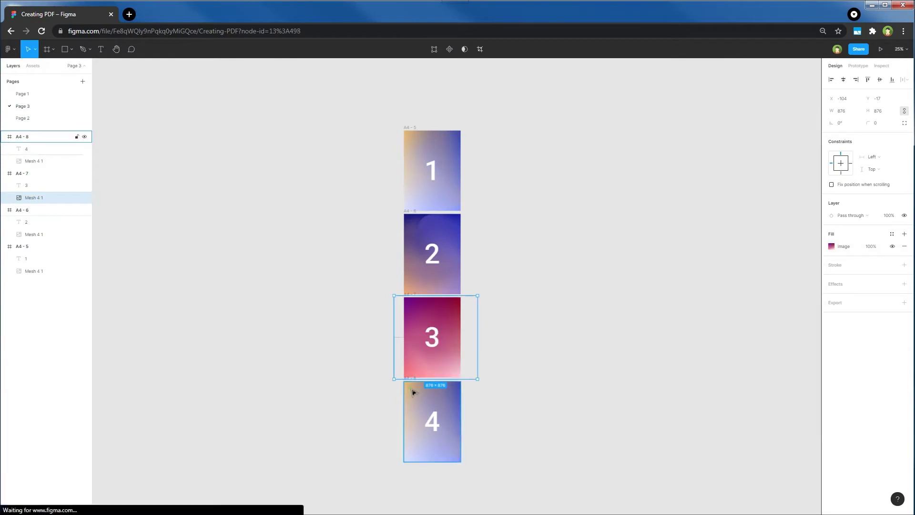
Replace frame 4's background image fill with the Mesh 61 orange-pink gradient
click(833, 246)
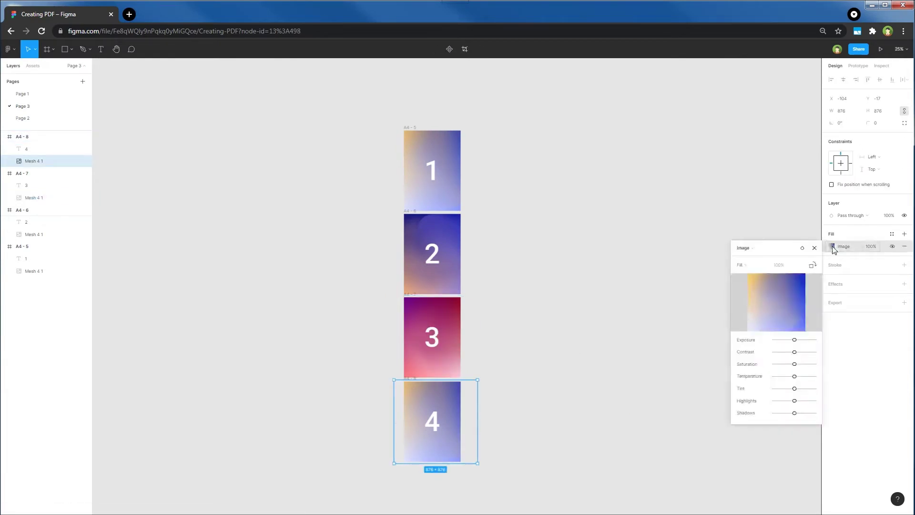
click(776, 302)
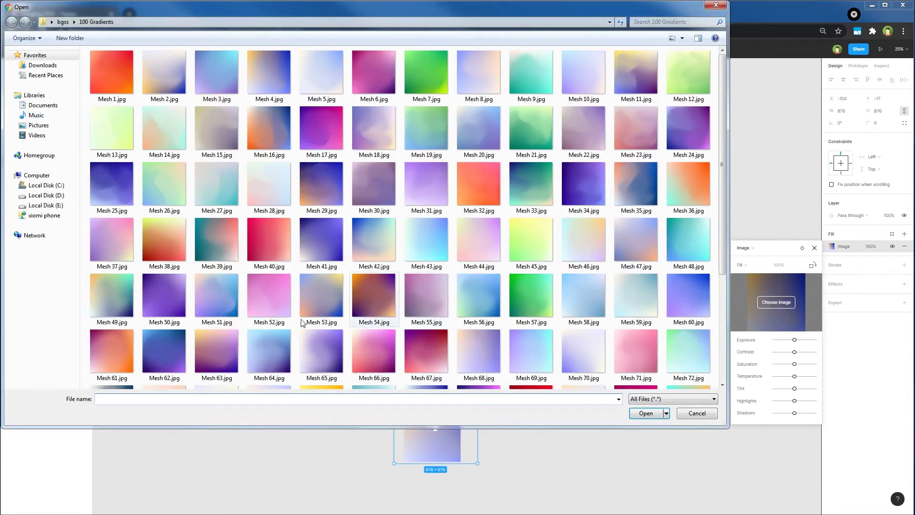
click(113, 353)
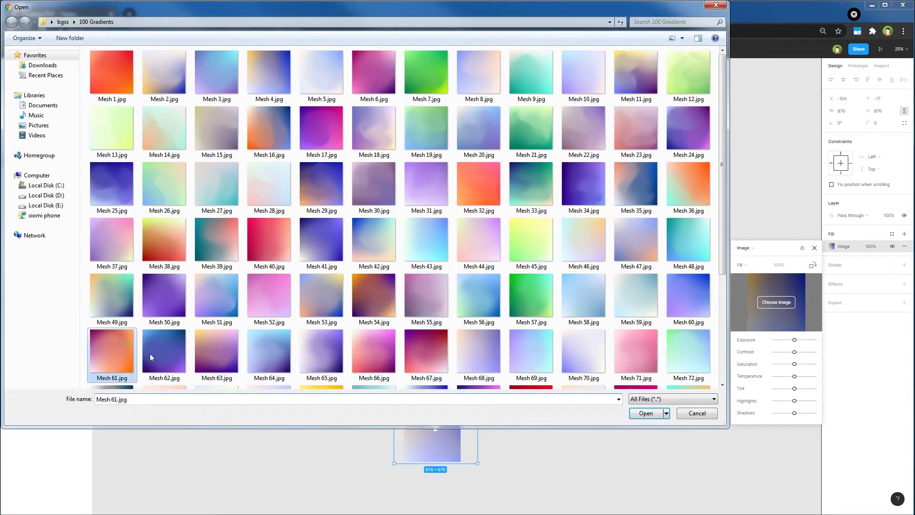
click(645, 413)
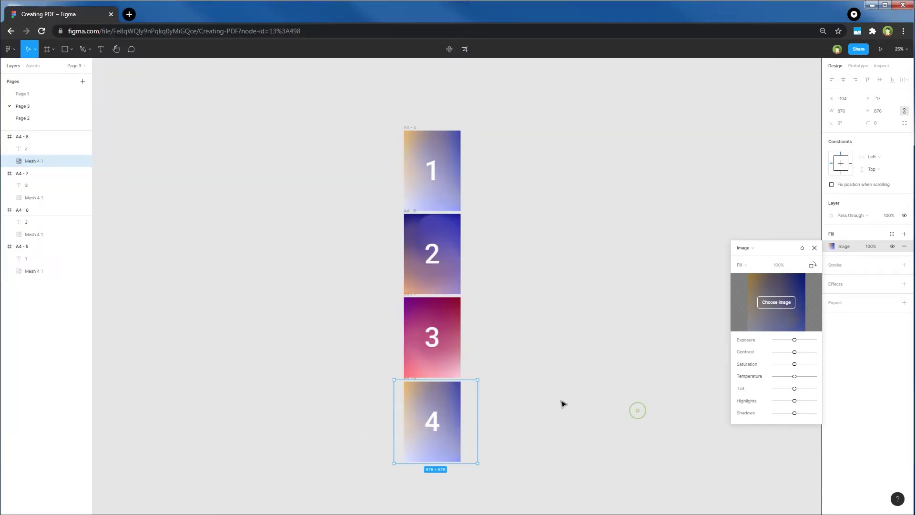
click(815, 249)
click(615, 323)
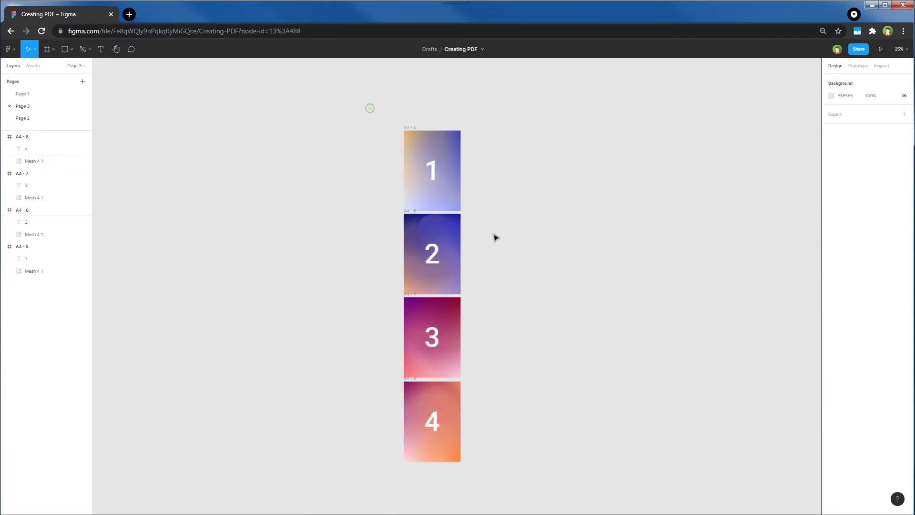
Marquee-select all four numbered A4 frames on the canvas, ready for grouping
drag(370, 108, 490, 491)
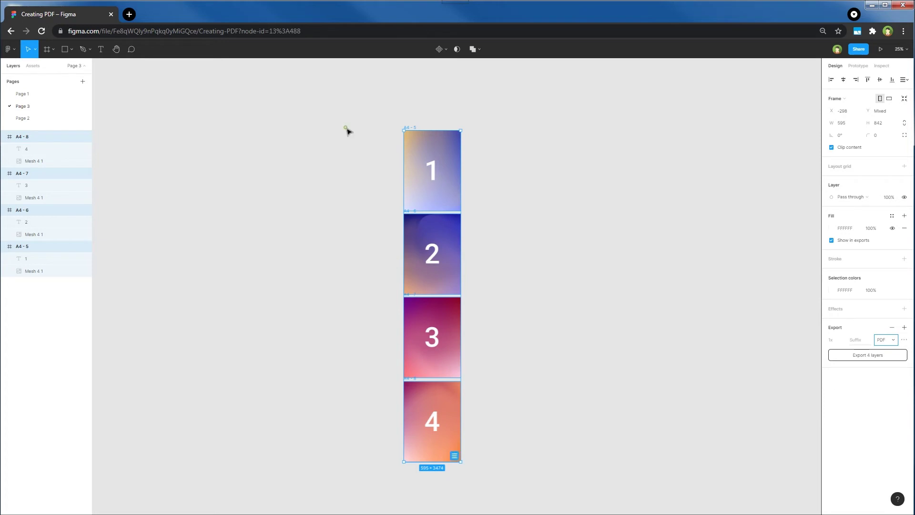
click(375, 109)
drag(376, 107, 492, 483)
Group the frames as Group 1, export it in PDF format and open the downloaded Group 1.pdf
key(ctrl+g)
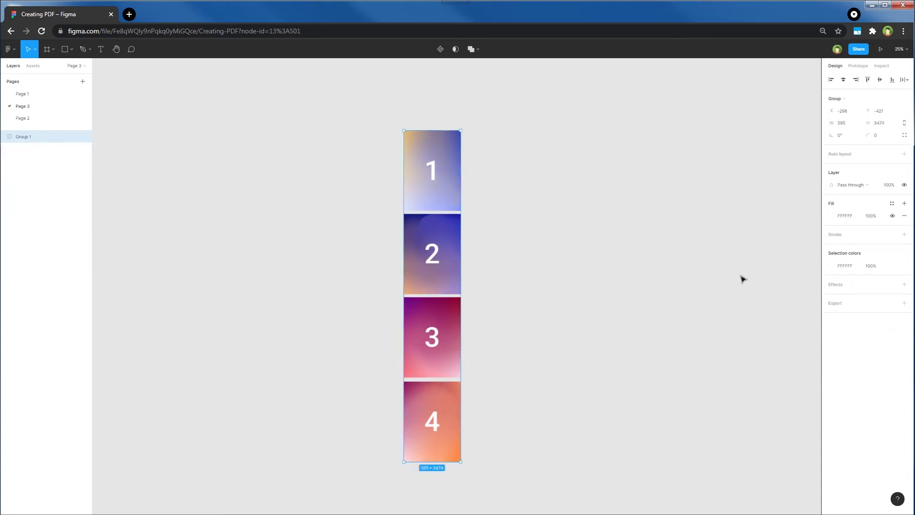
click(905, 304)
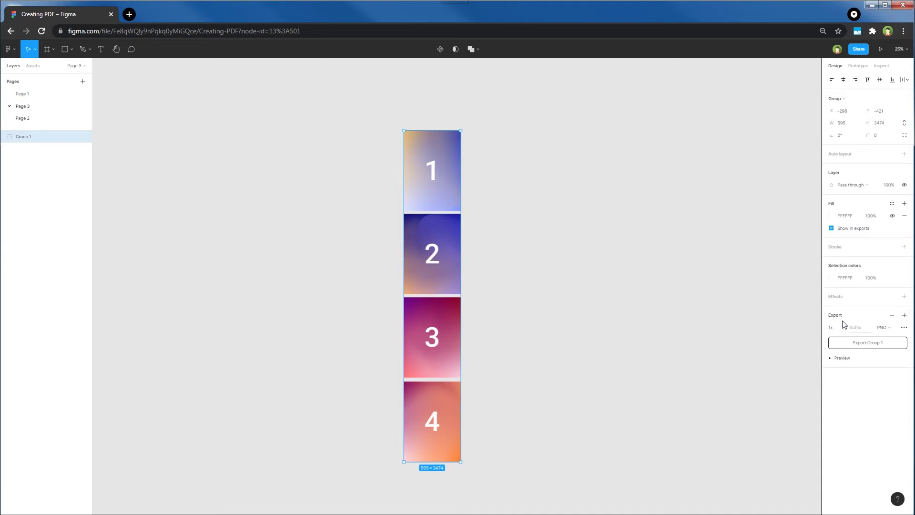
click(890, 330)
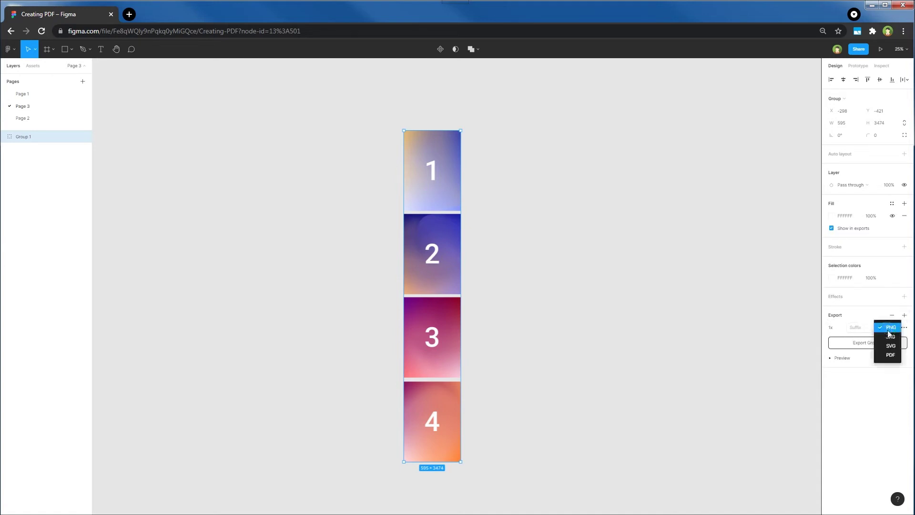
click(887, 354)
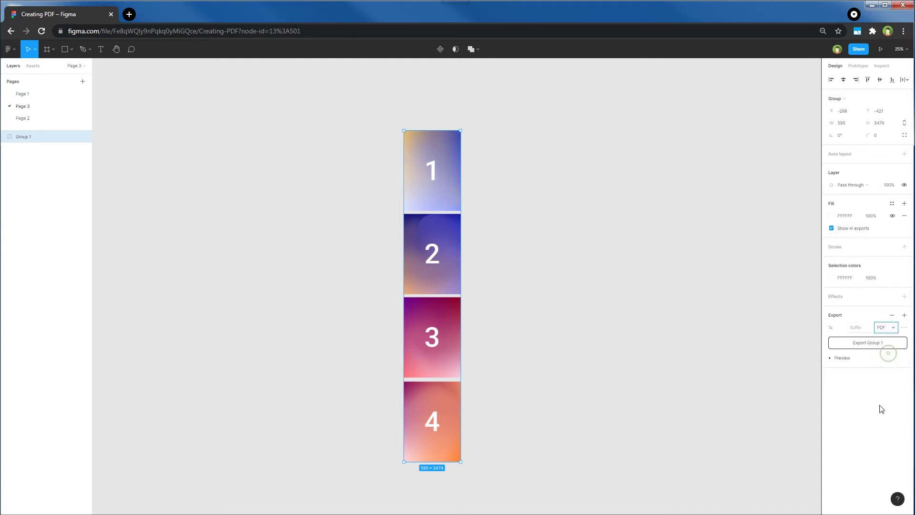
click(863, 344)
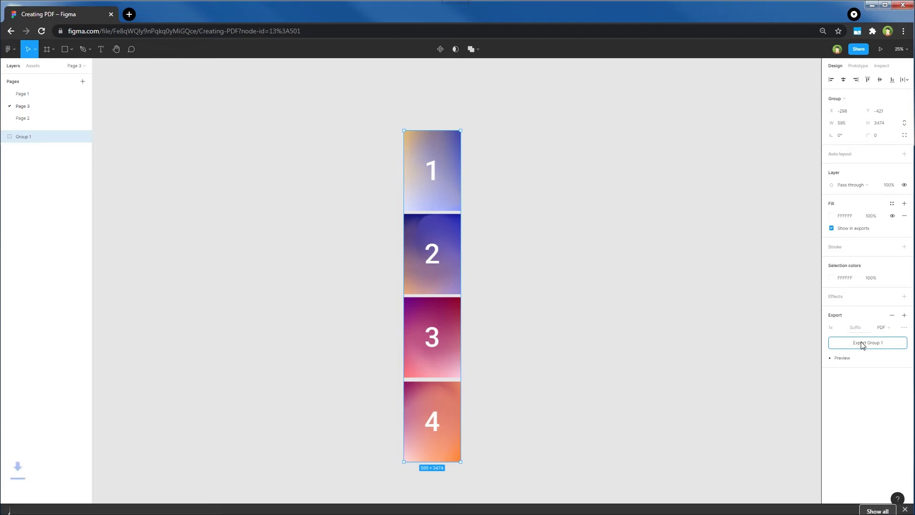
click(17, 500)
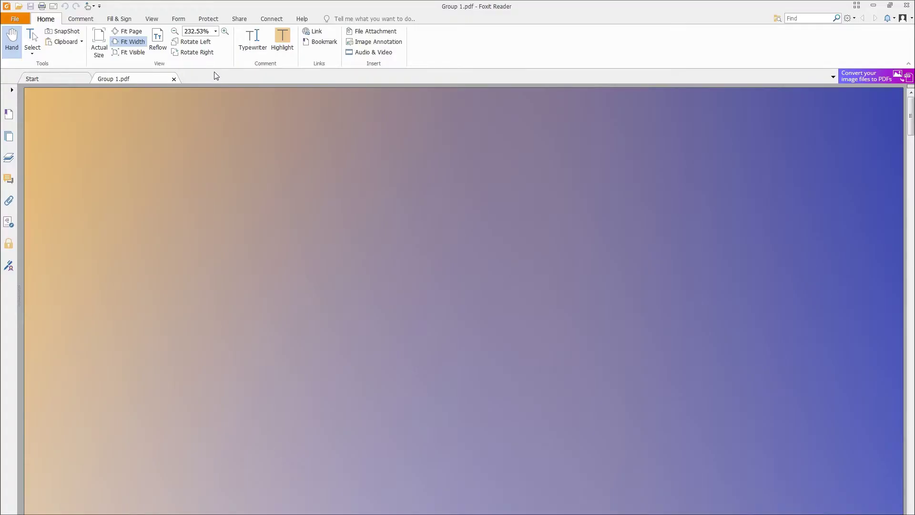
click(176, 31)
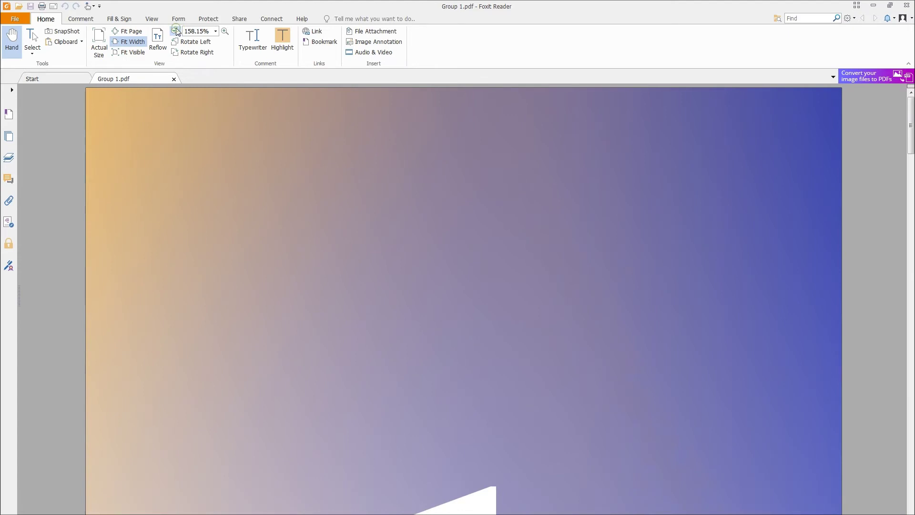
click(176, 31)
click(175, 31)
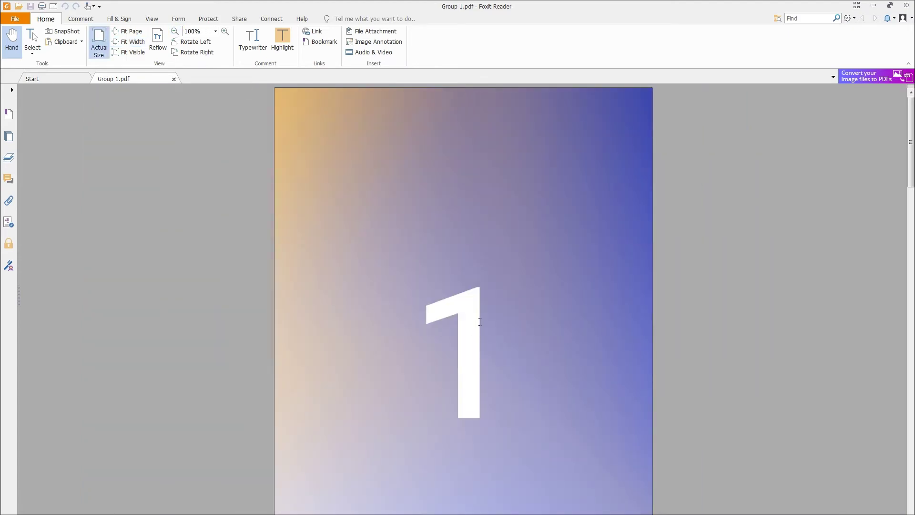
scroll(526, 326, down, 6)
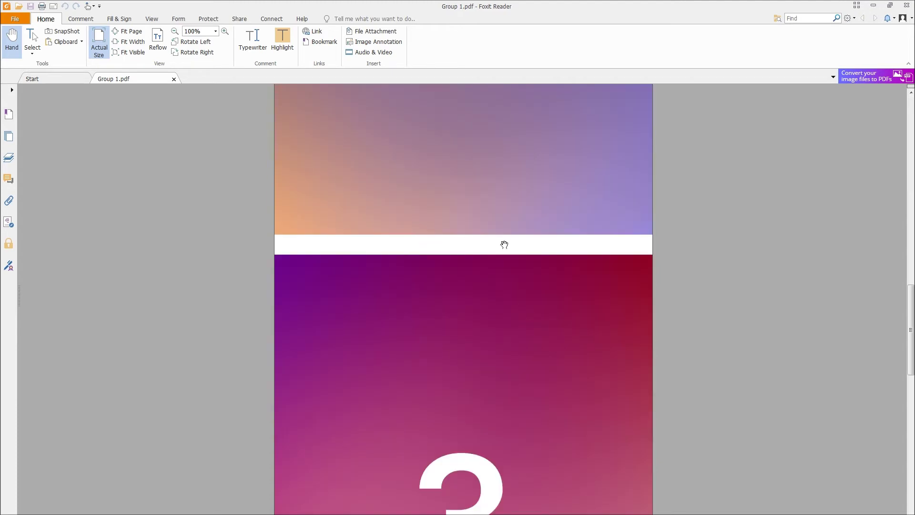
scroll(539, 332, down, 4)
scroll(539, 332, down, 4)
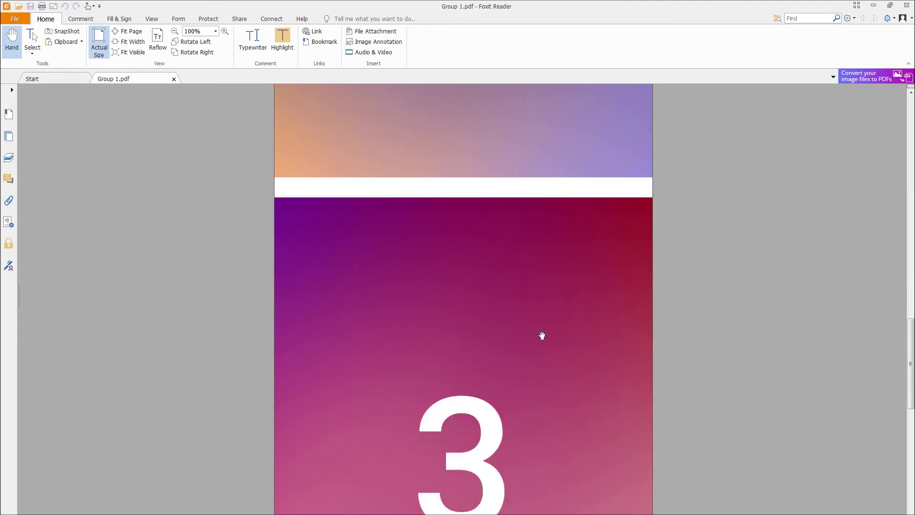
scroll(541, 333, down, 4)
scroll(543, 333, down, 4)
scroll(543, 335, down, 4)
scroll(543, 334, down, 2)
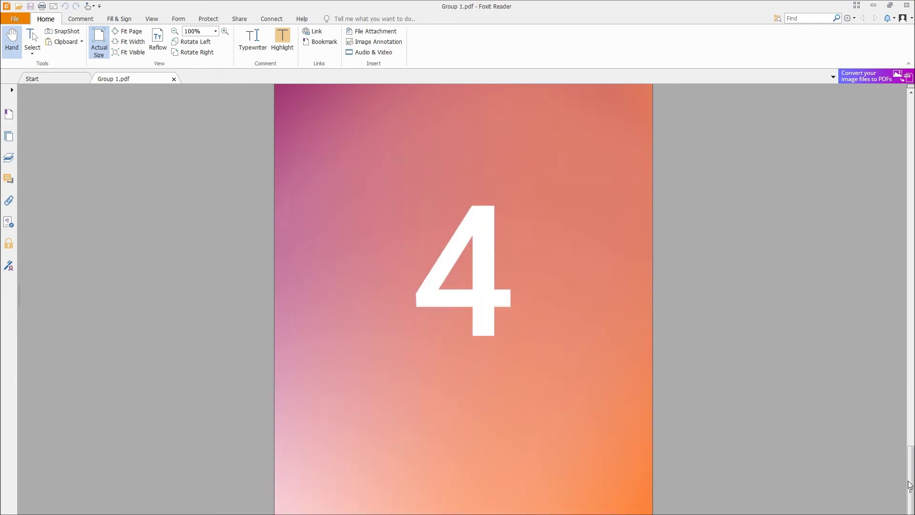
drag(911, 481, 908, 100)
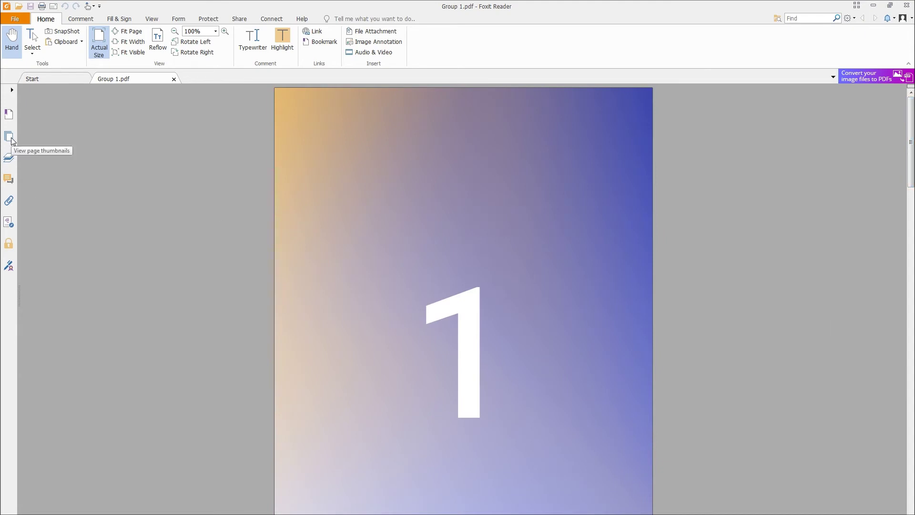
Show the PDF thumbnails, jump to frames 2 and 4 and zoom out to see the long page
click(10, 137)
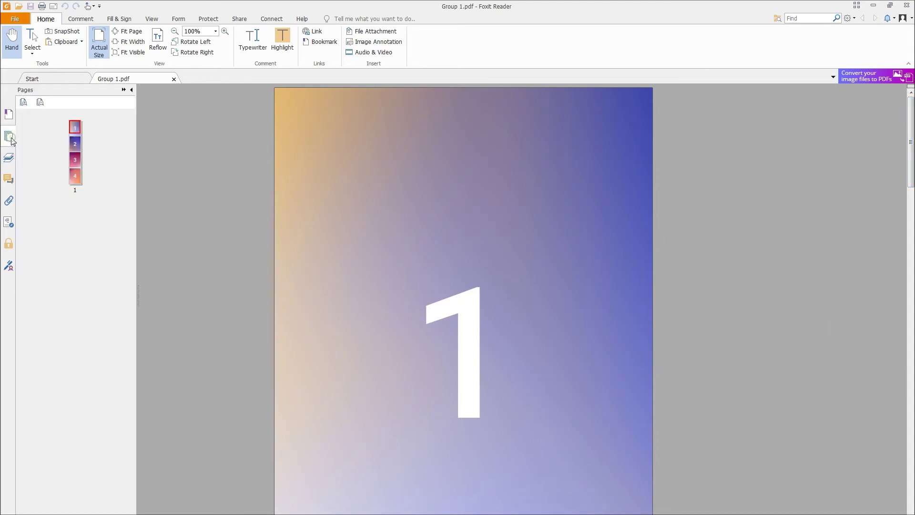
click(75, 144)
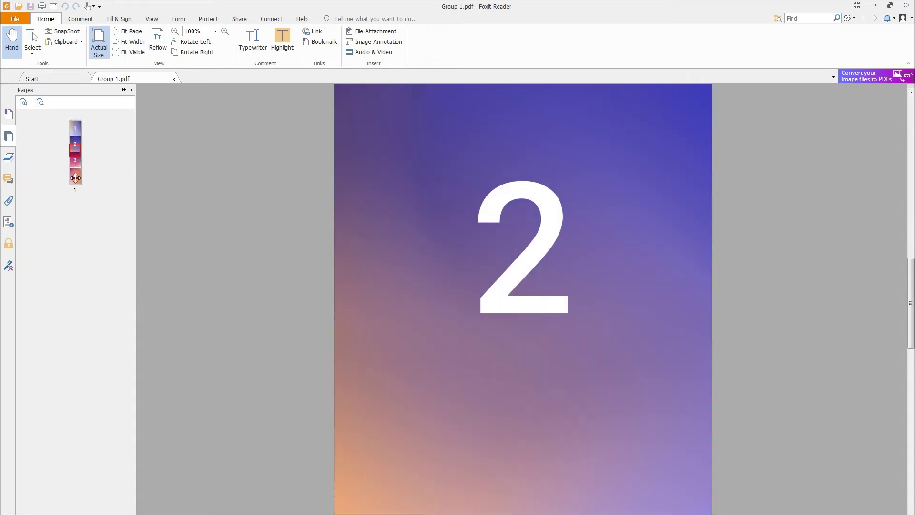
click(75, 177)
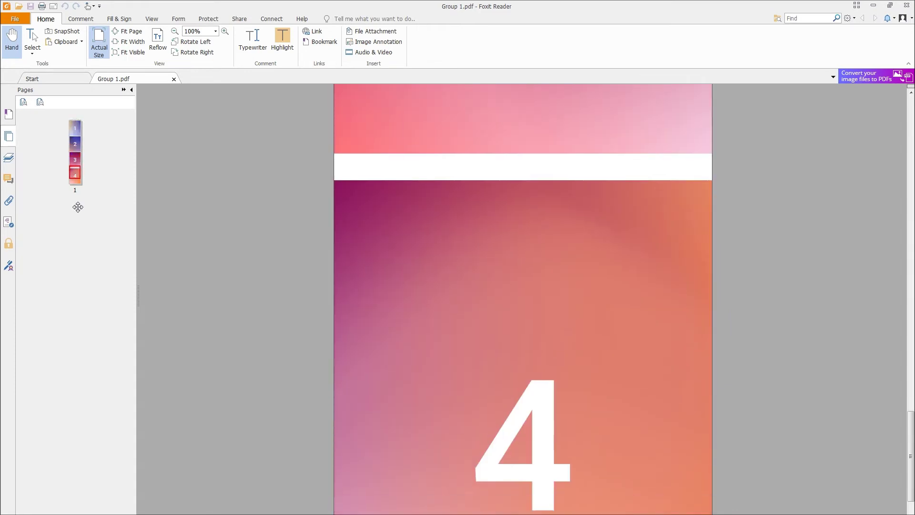
key(ctrl+0)
click(175, 32)
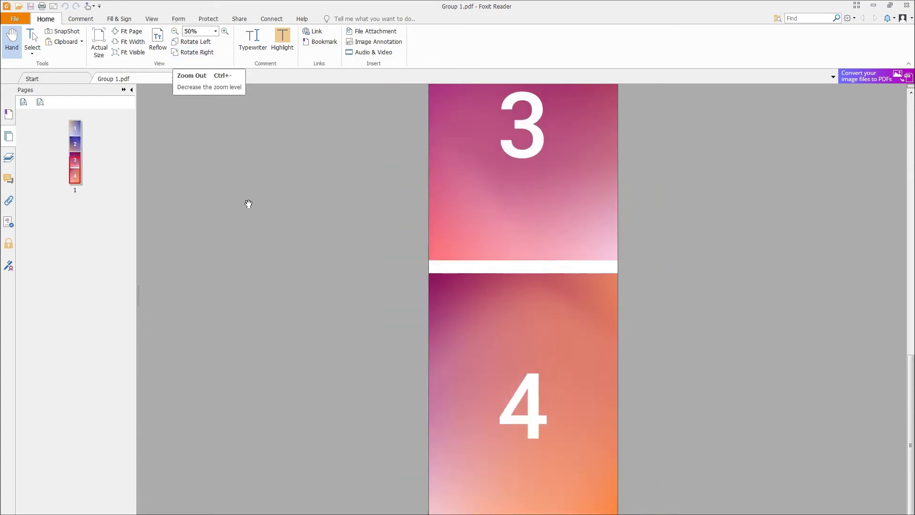
scroll(572, 306, up, 5)
scroll(574, 307, up, 5)
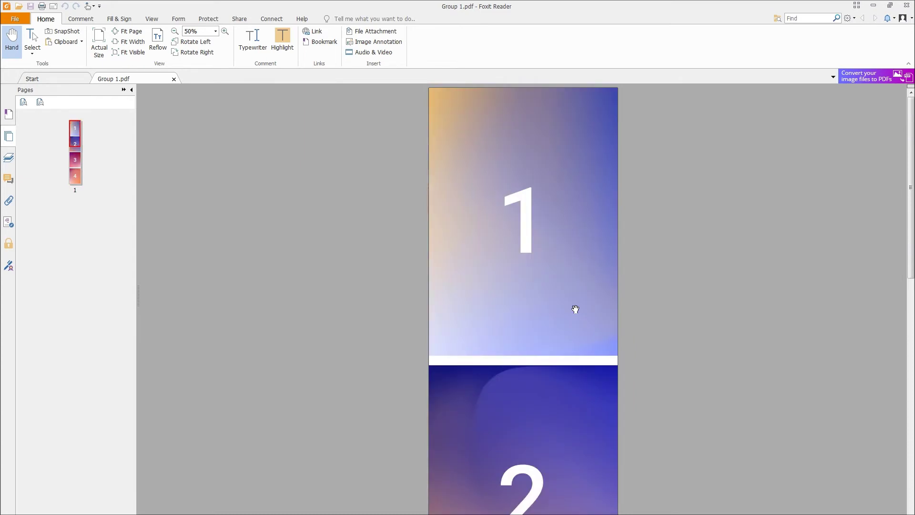
Step through frames 2, 3, 4 and back to 1 in Group 1.pdf, then return to Figma
click(74, 144)
click(74, 160)
click(74, 176)
click(75, 143)
click(75, 128)
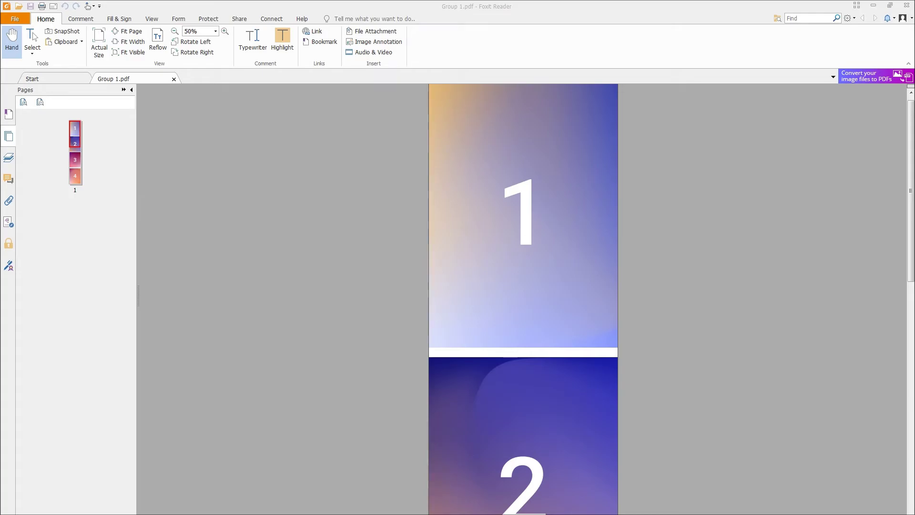
key(alt+Tab)
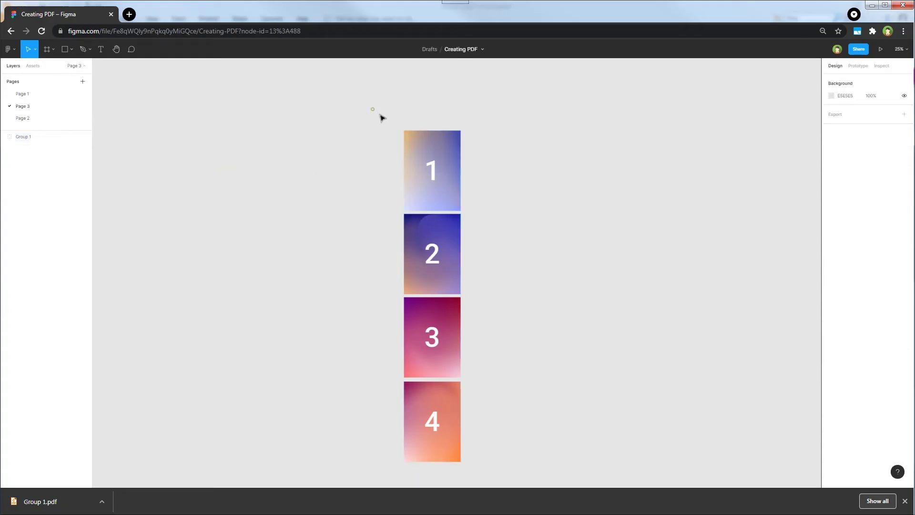
drag(372, 109, 494, 469)
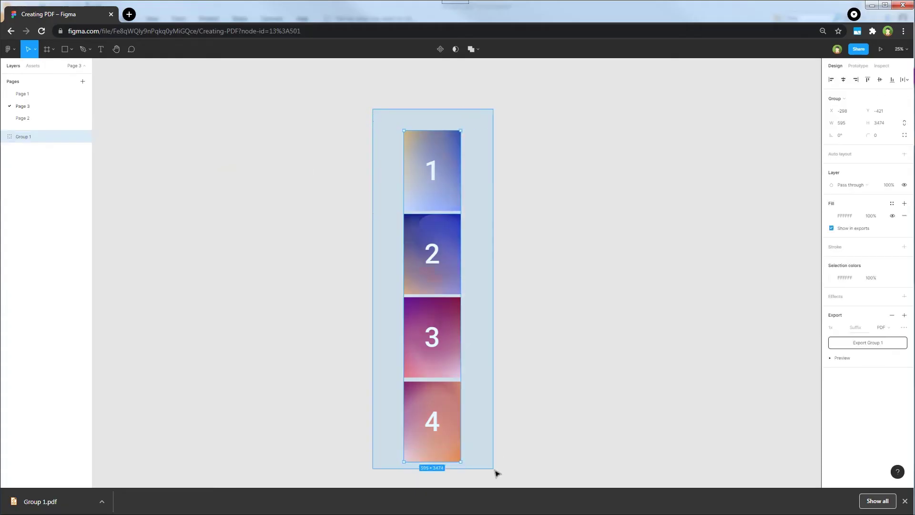
click(8, 49)
mouse_move(32, 99)
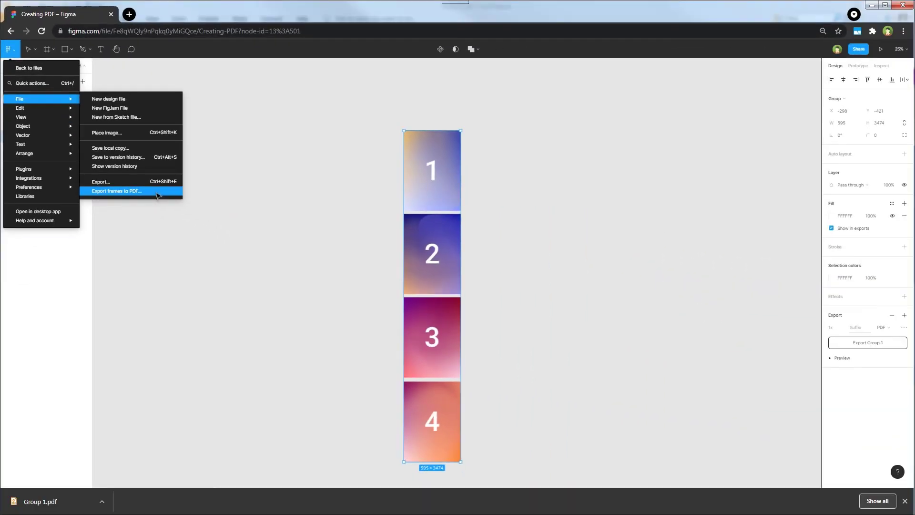
click(311, 322)
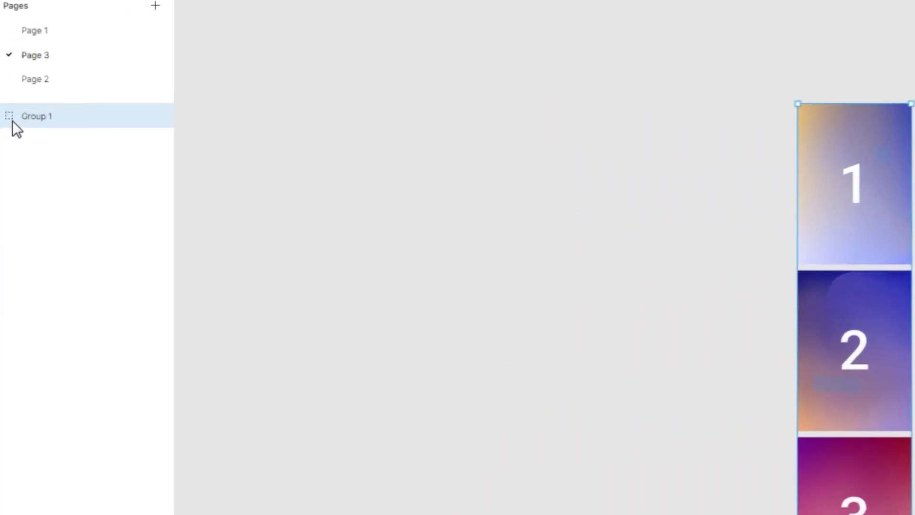
Expand Group 1 in the Layers panel and collapse the A4-5 to A4-8 frames inside it
click(6, 119)
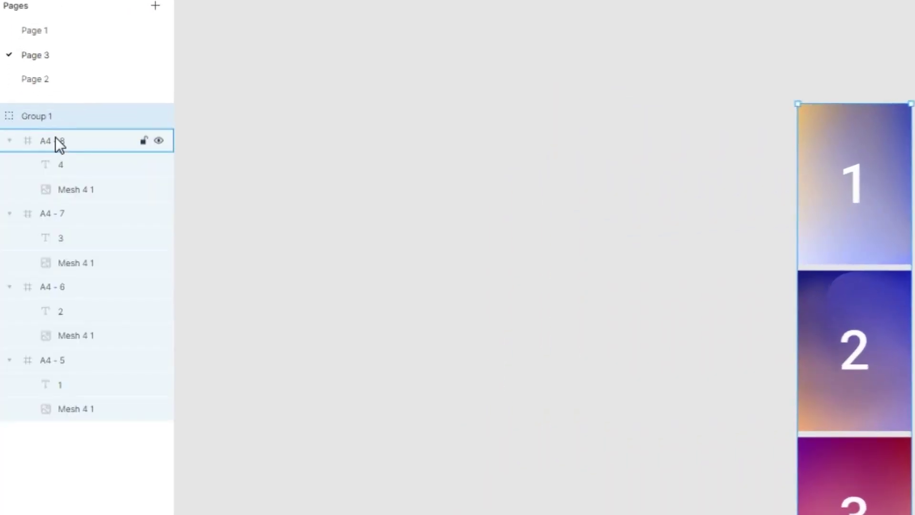
click(8, 140)
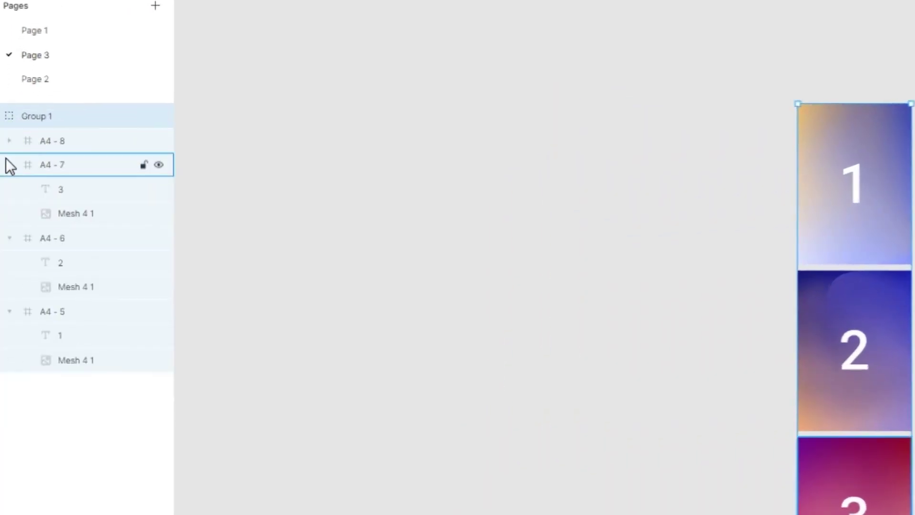
click(7, 165)
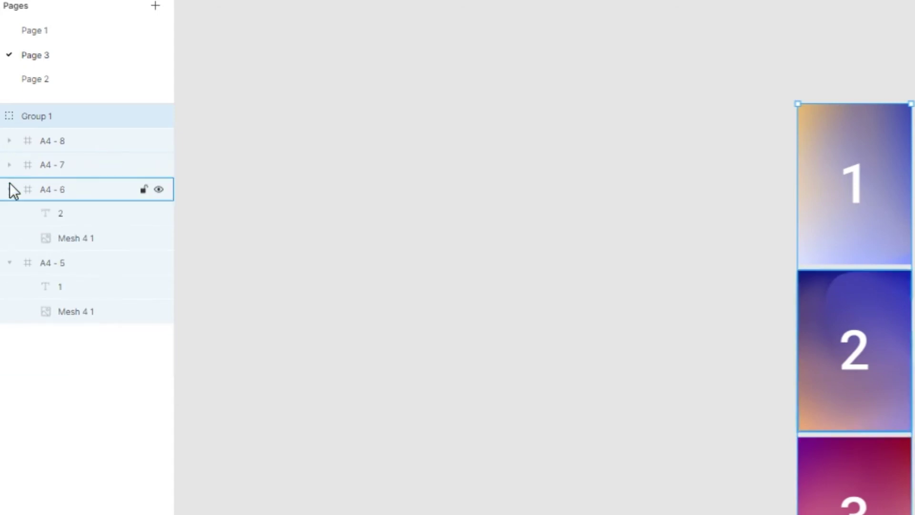
click(9, 187)
click(9, 213)
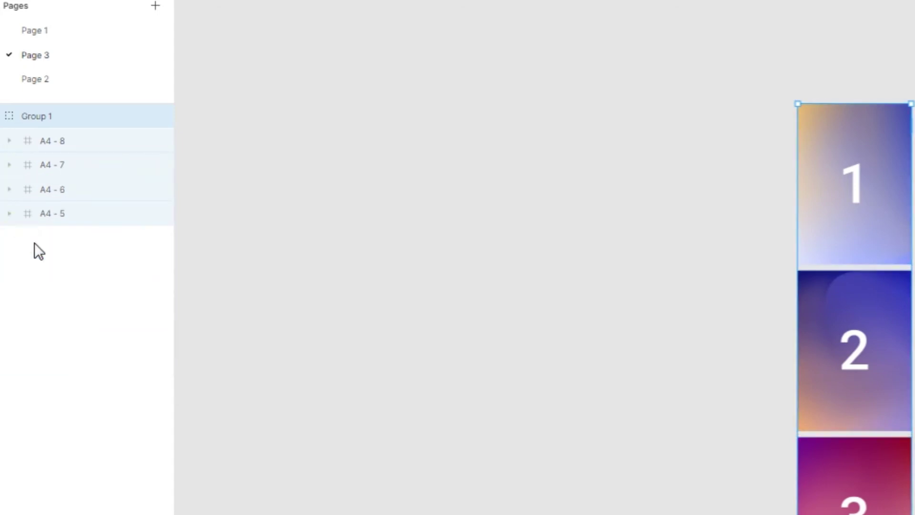
Drag A4-5 to A4-8 out of Group 1 as top-level frames and select all four on the canvas
click(54, 213)
shift+click(63, 142)
drag(60, 141, 46, 109)
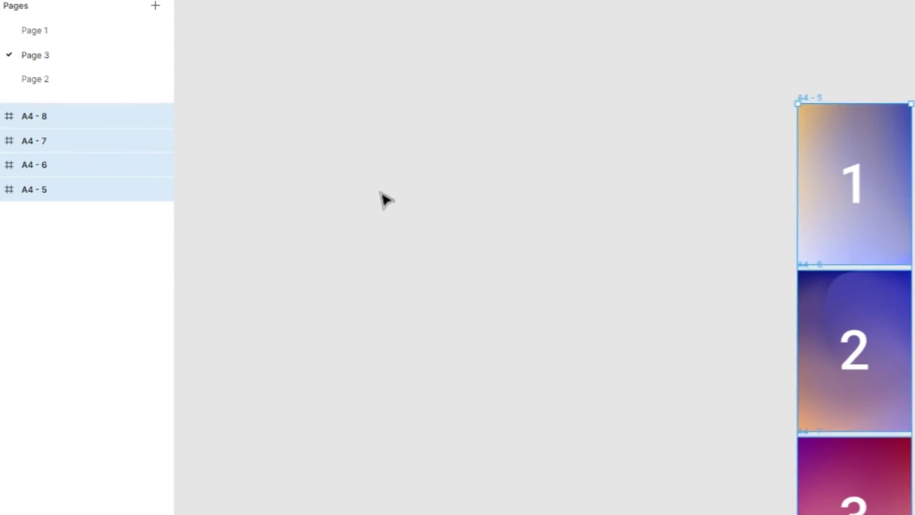
click(377, 196)
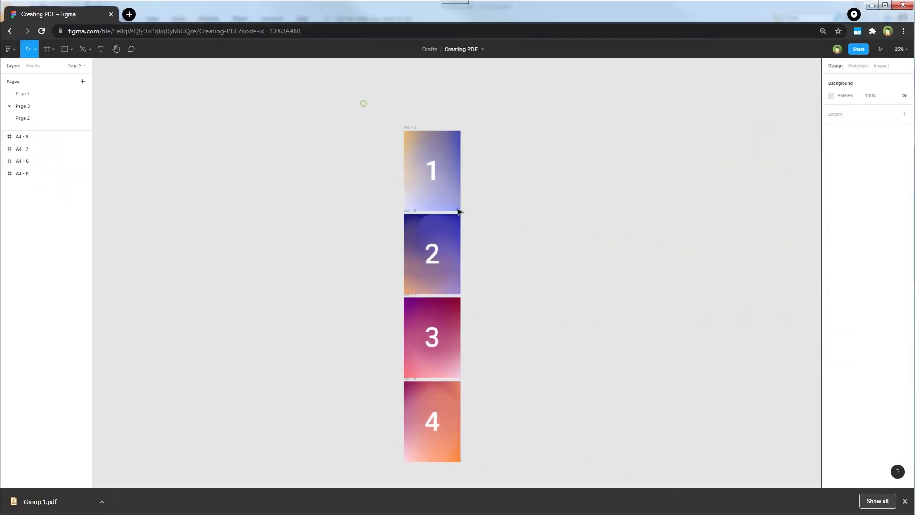
drag(408, 98, 547, 484)
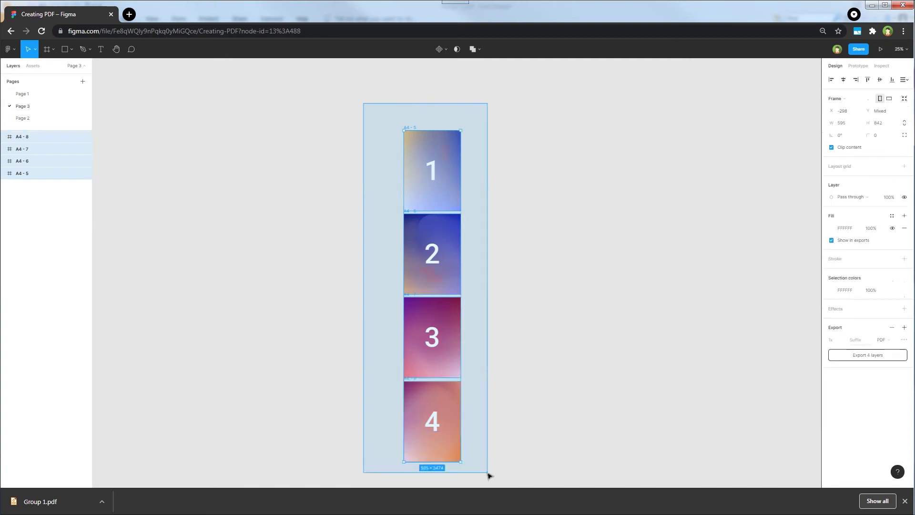
drag(490, 457, 492, 473)
click(11, 49)
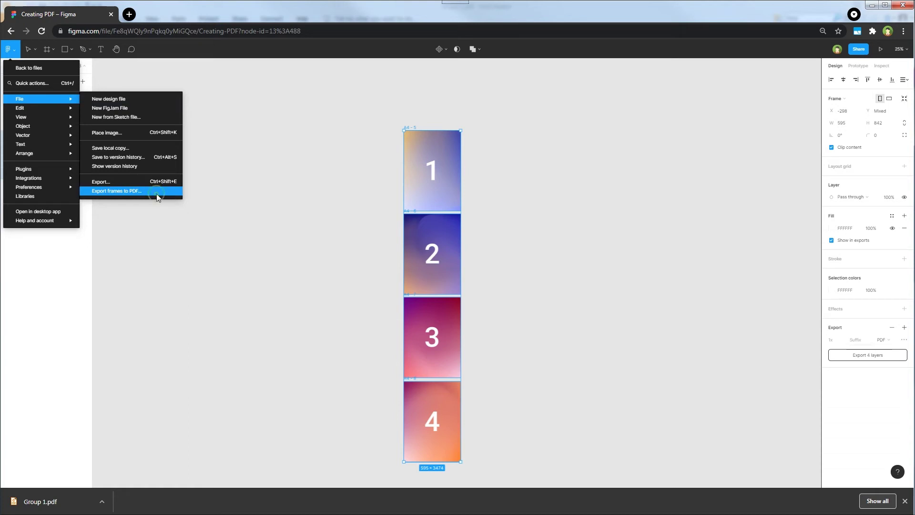
Export the selected frames to PDF, then move frames 1 and 2 into a row at the top
click(157, 193)
click(415, 171)
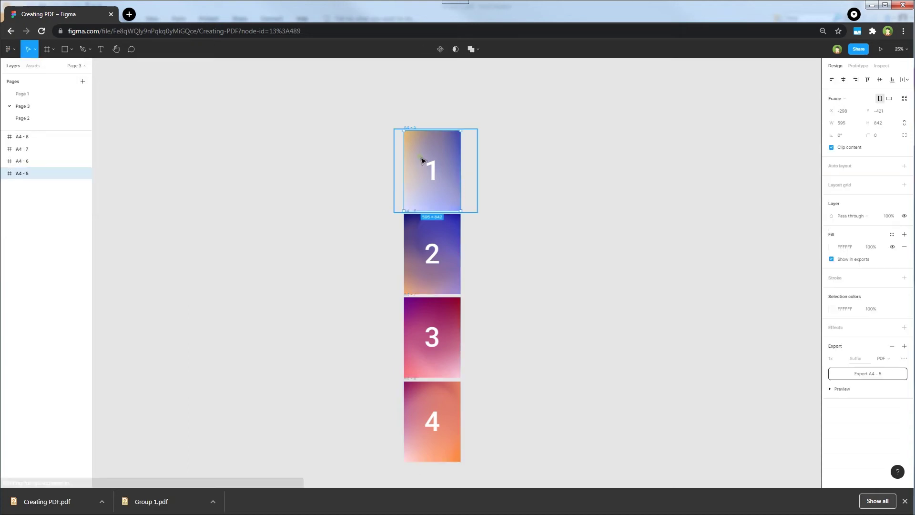
drag(416, 170, 332, 171)
click(418, 232)
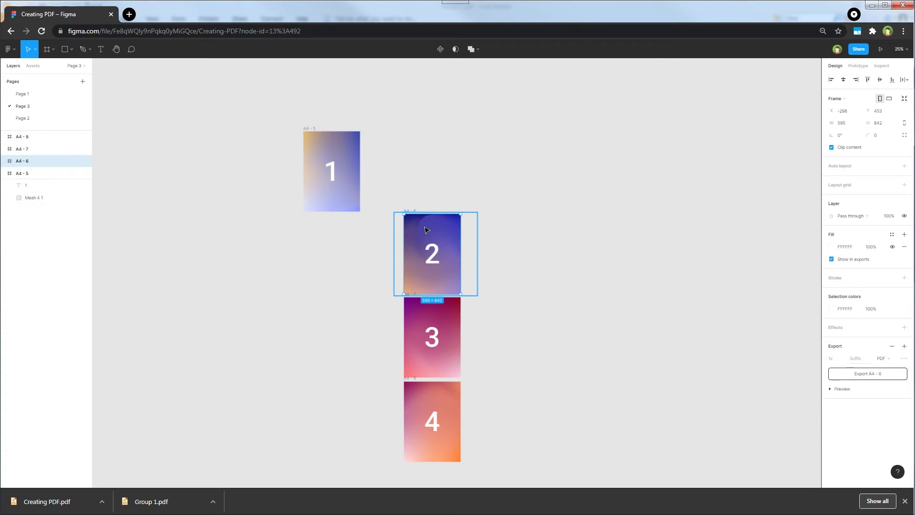
drag(417, 231, 404, 172)
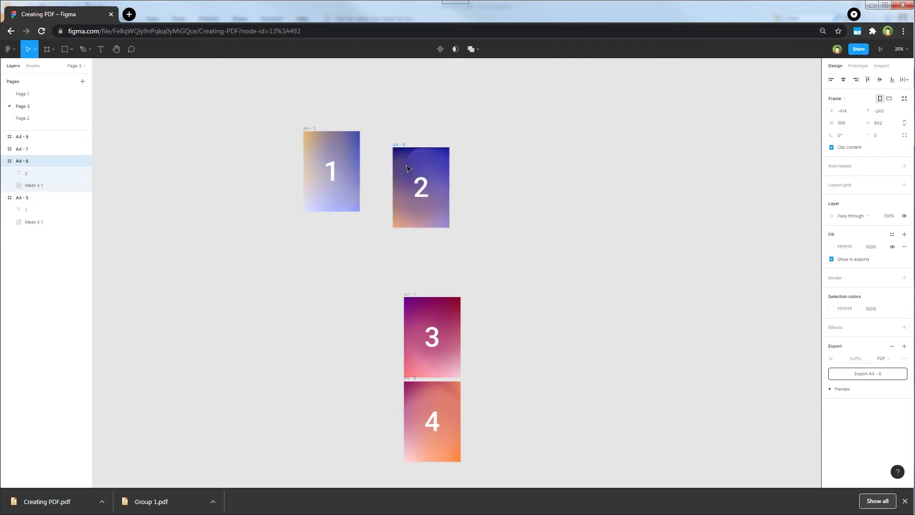
Place frames 3 and 4 beside frame 2 so all four sit side by side in one row
click(422, 321)
drag(422, 322, 481, 178)
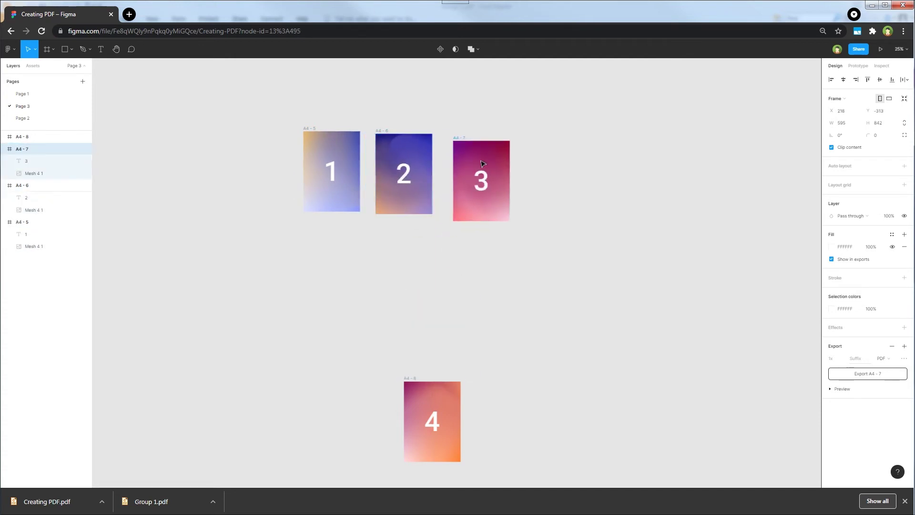
mouse_move(417, 409)
mouse_down()
mouse_move(562, 171)
mouse_move(565, 151)
mouse_up()
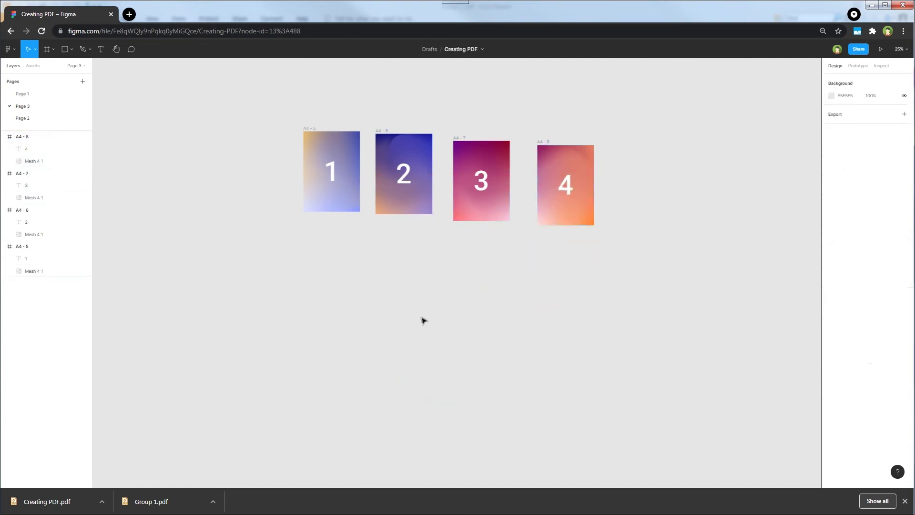
click(422, 322)
Open the downloaded Creating PDF.pdf in Foxit Reader and zoom out to fit the page
click(101, 502)
click(119, 470)
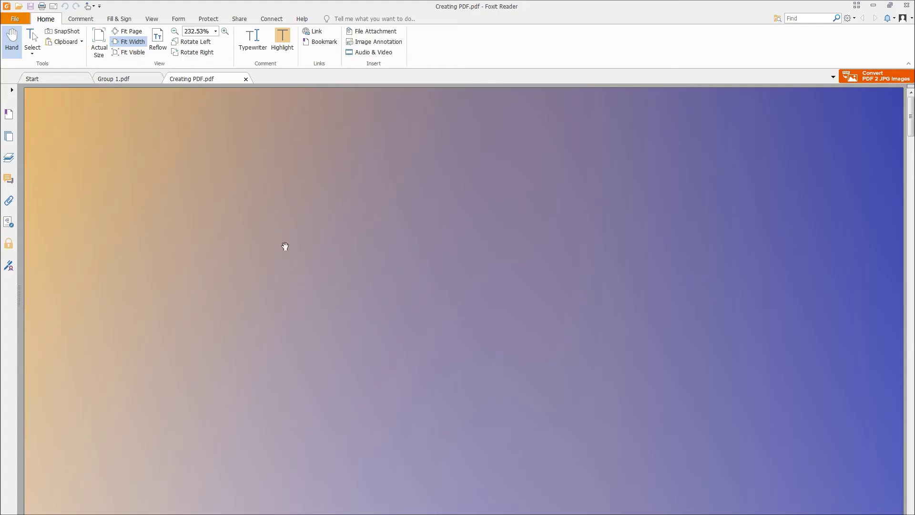
click(175, 34)
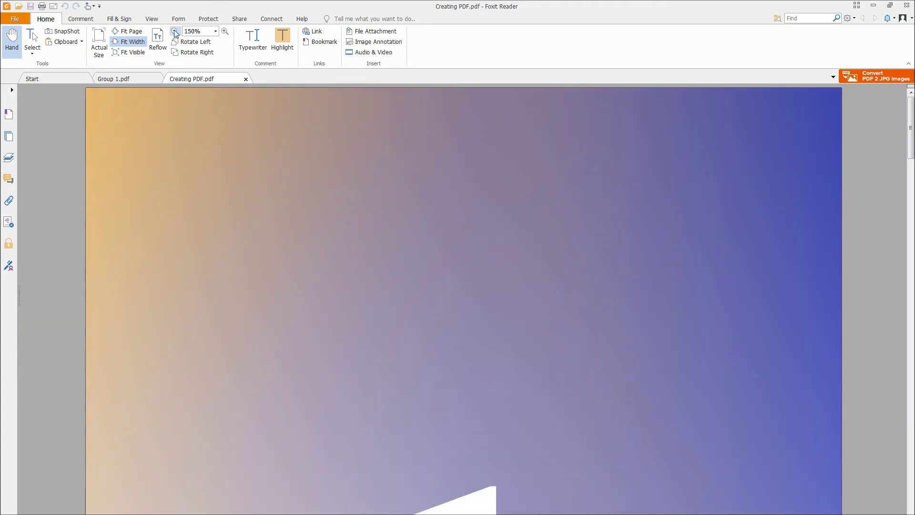
click(176, 33)
click(175, 34)
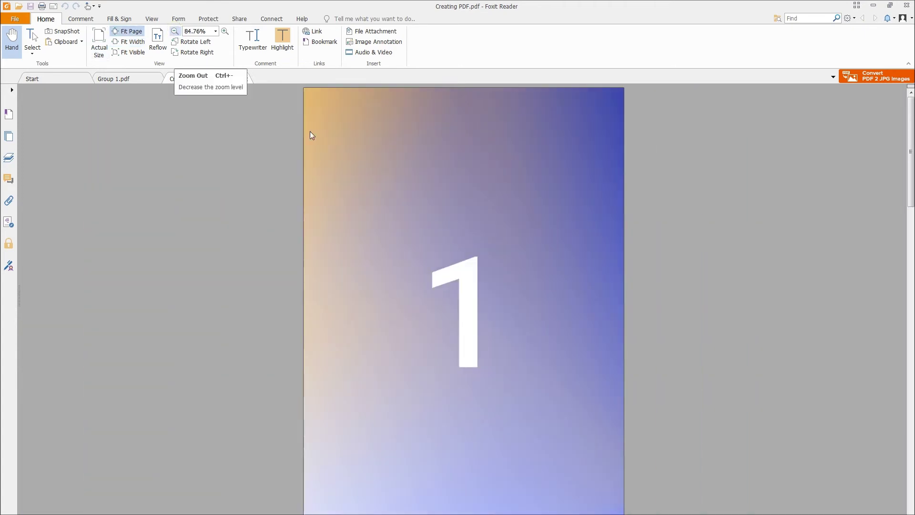
scroll(530, 320, down, 5)
scroll(530, 320, down, 5)
scroll(529, 319, down, 1)
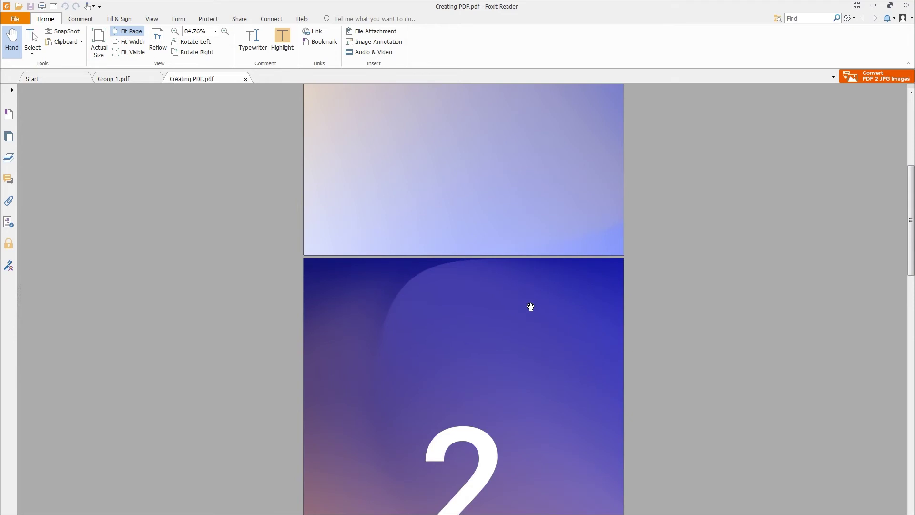
scroll(548, 308, down, 3)
scroll(549, 308, down, 5)
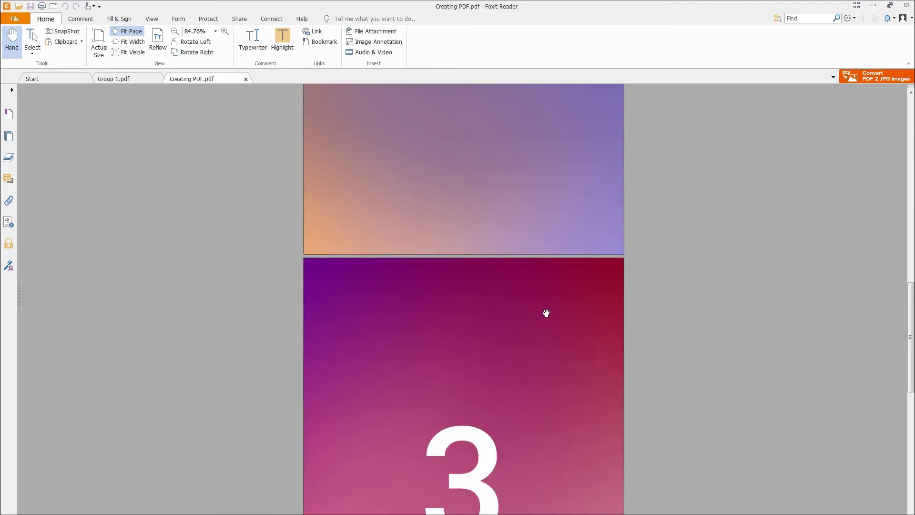
scroll(548, 307, down, 3)
scroll(548, 308, down, 4)
scroll(548, 306, down, 5)
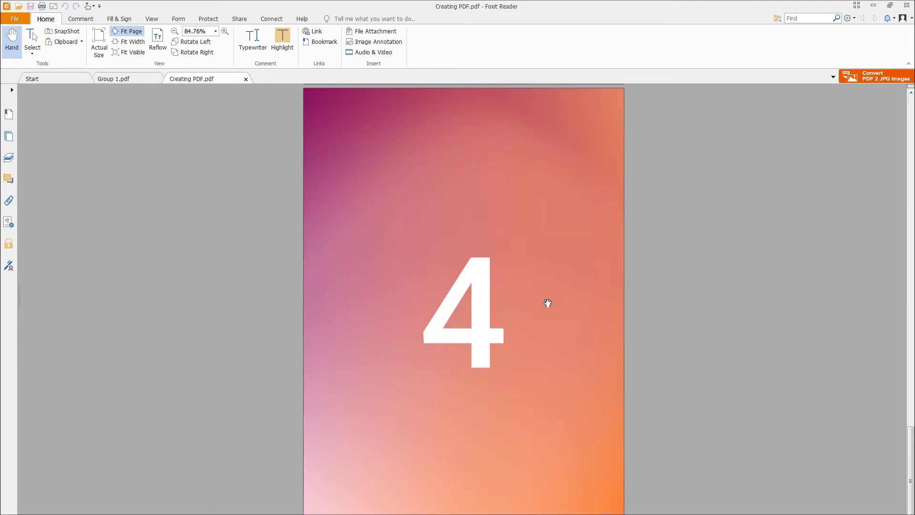
scroll(548, 303, up, 5)
scroll(548, 304, up, 4)
scroll(547, 303, up, 5)
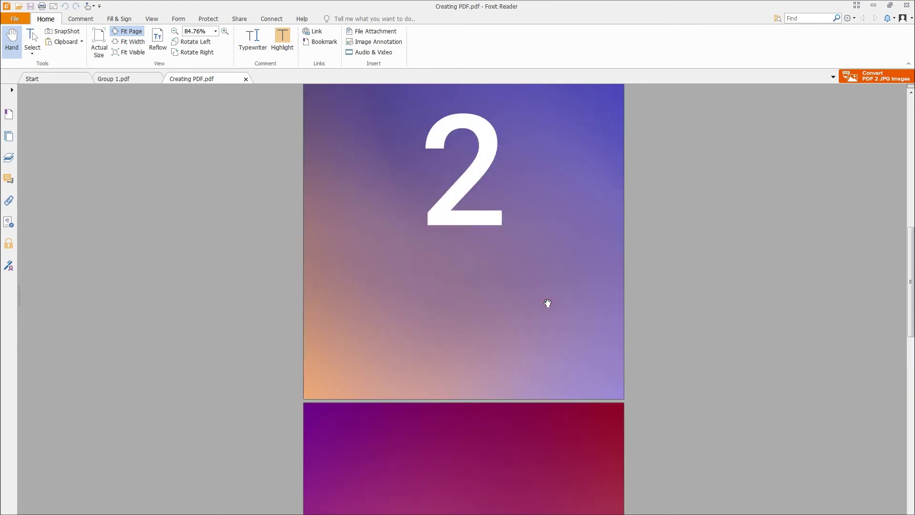
scroll(548, 303, up, 4)
scroll(548, 303, up, 5)
scroll(547, 304, up, 4)
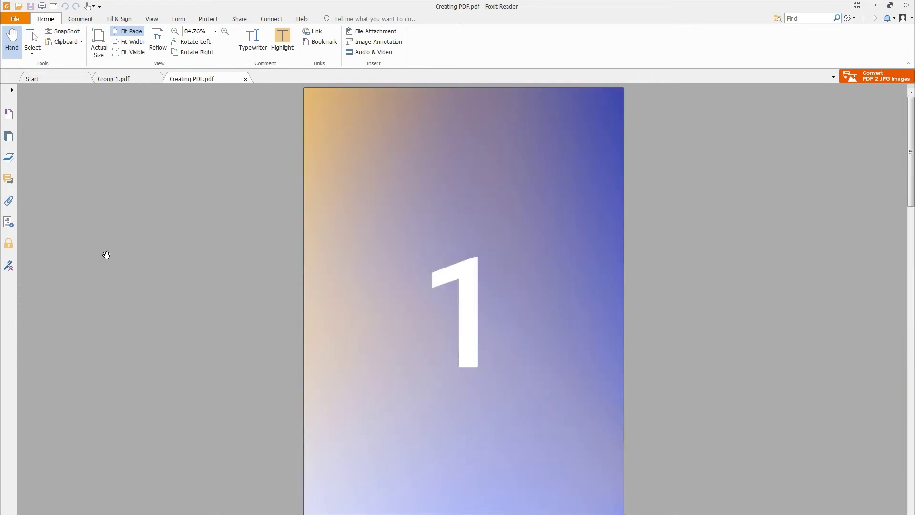
Step through page thumbnails 2, 3, 4 and back to 1 to confirm four separate pages
click(9, 138)
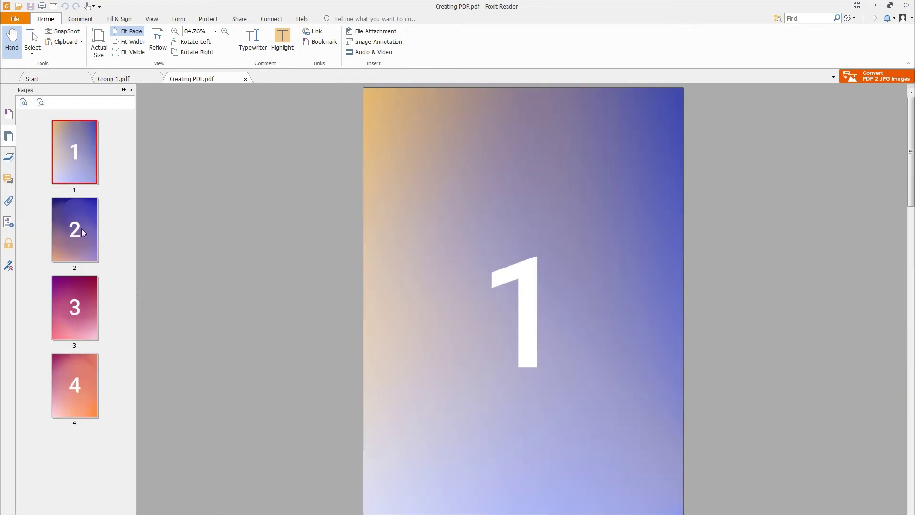
click(81, 230)
click(78, 295)
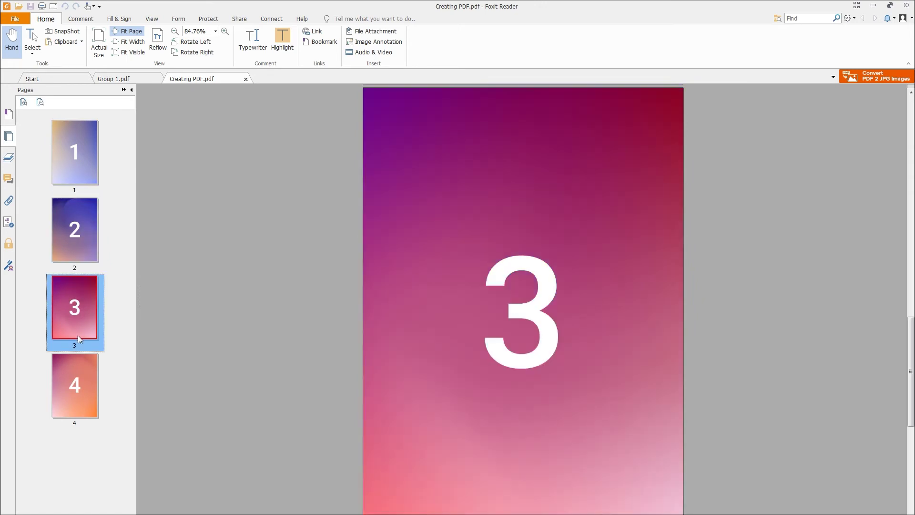
click(75, 368)
click(76, 315)
click(77, 236)
click(79, 173)
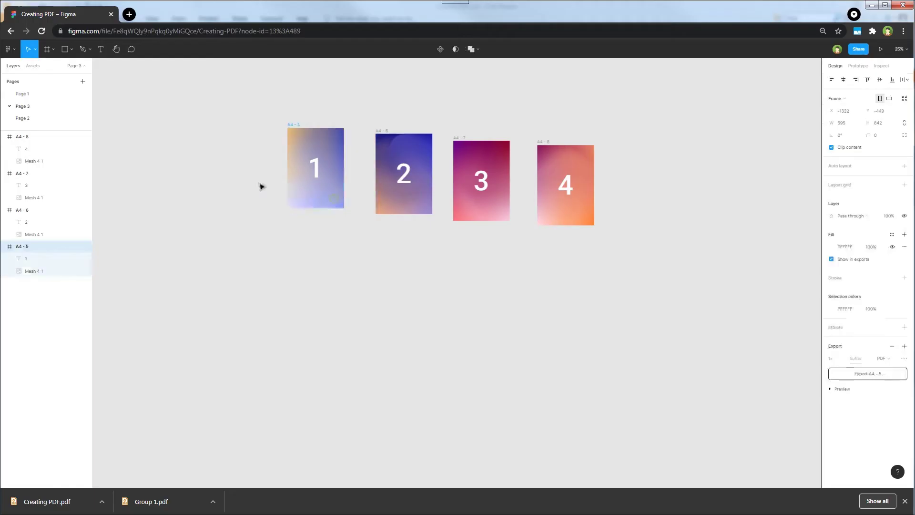
drag(262, 186, 256, 180)
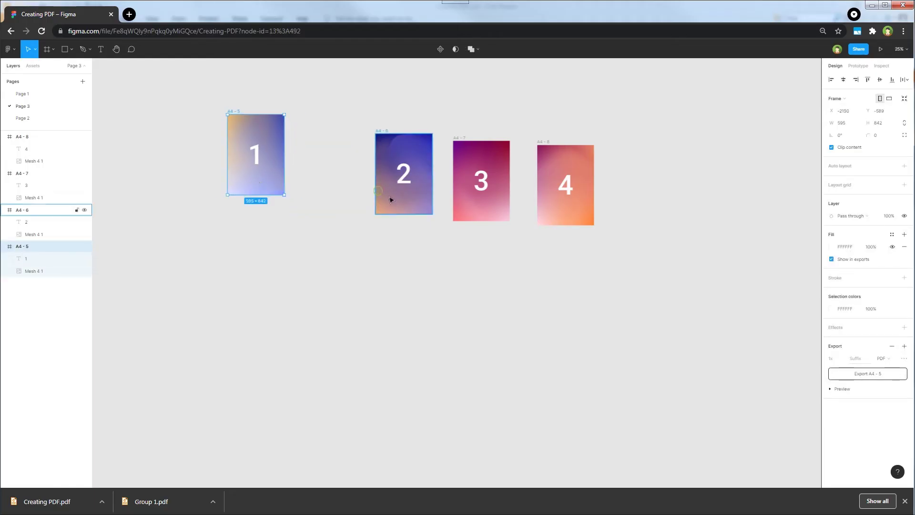
Stagger frames 2, 3 and 4 to different heights and marquee-select all four frames
click(401, 206)
drag(401, 206, 366, 223)
drag(474, 213, 493, 267)
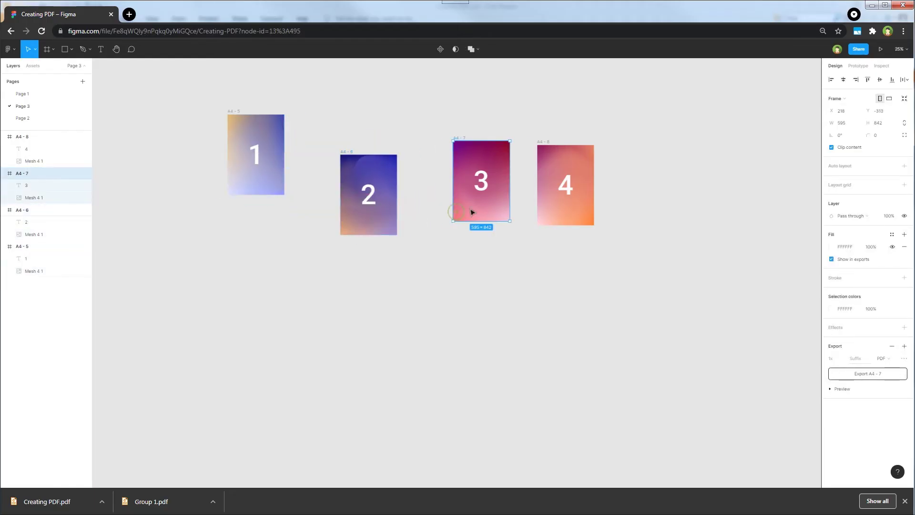
drag(569, 215, 680, 173)
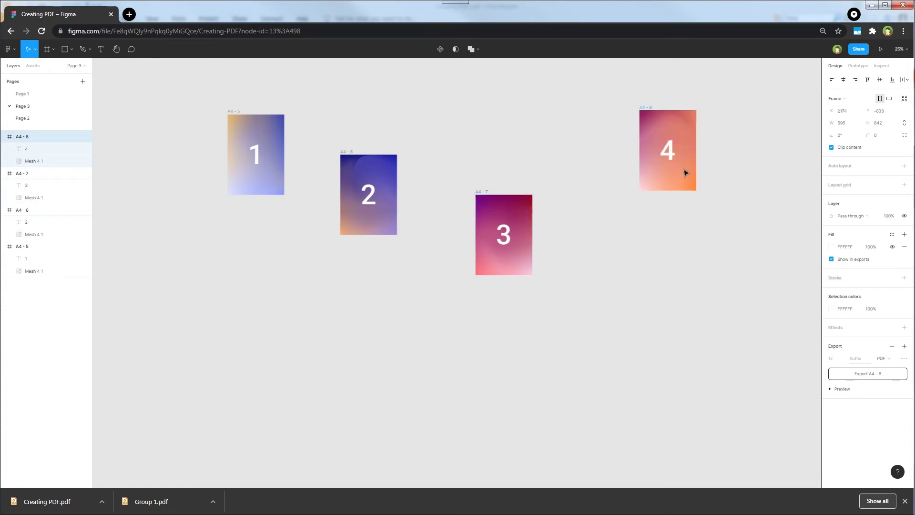
click(634, 264)
mouse_move(165, 62)
mouse_down()
mouse_move(750, 373)
mouse_move(715, 364)
mouse_up()
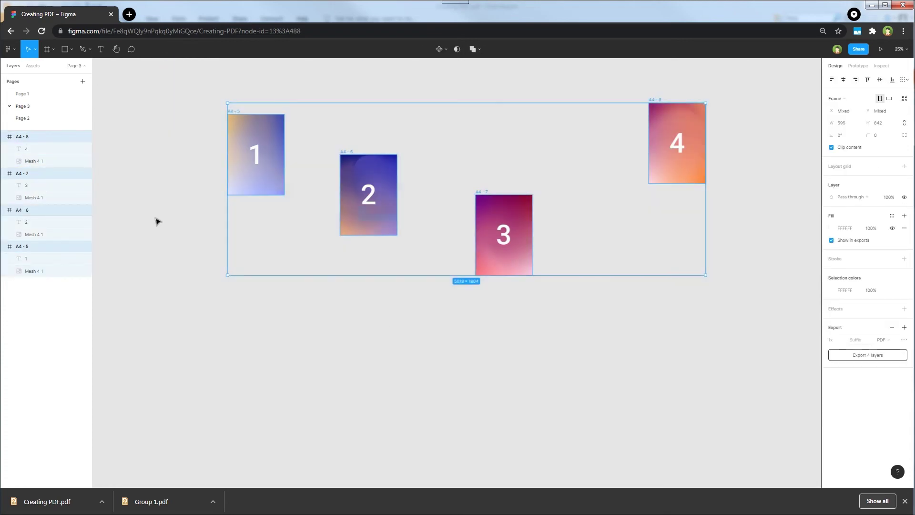
Export the four frames to PDF via the main menu and open the new Creating PDF (1).pdf
click(10, 49)
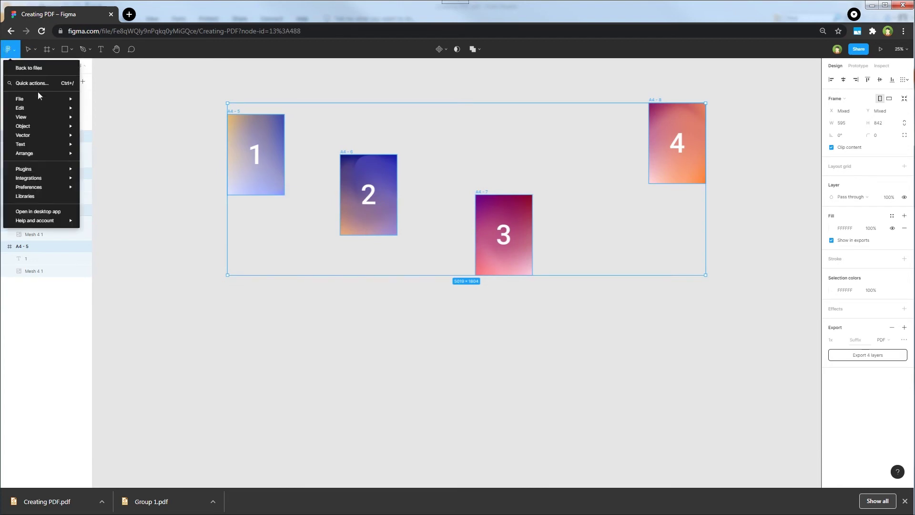
mouse_move(29, 98)
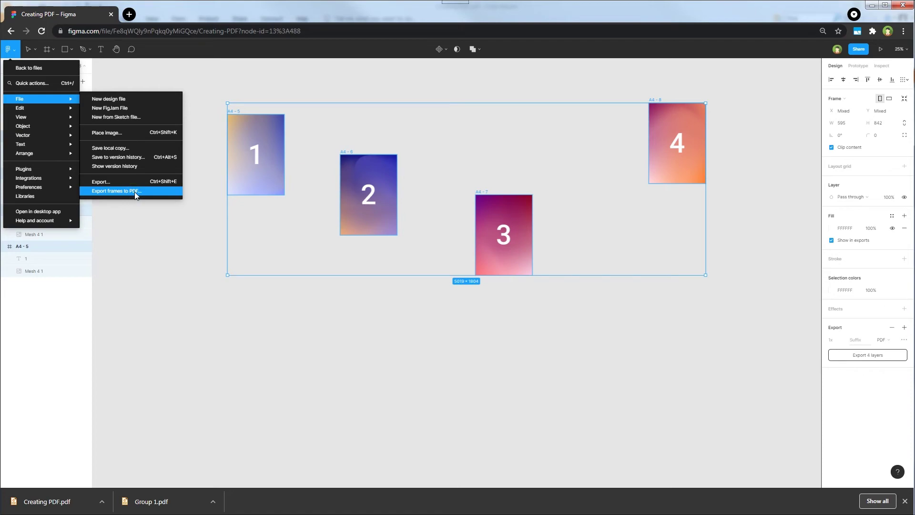
click(134, 191)
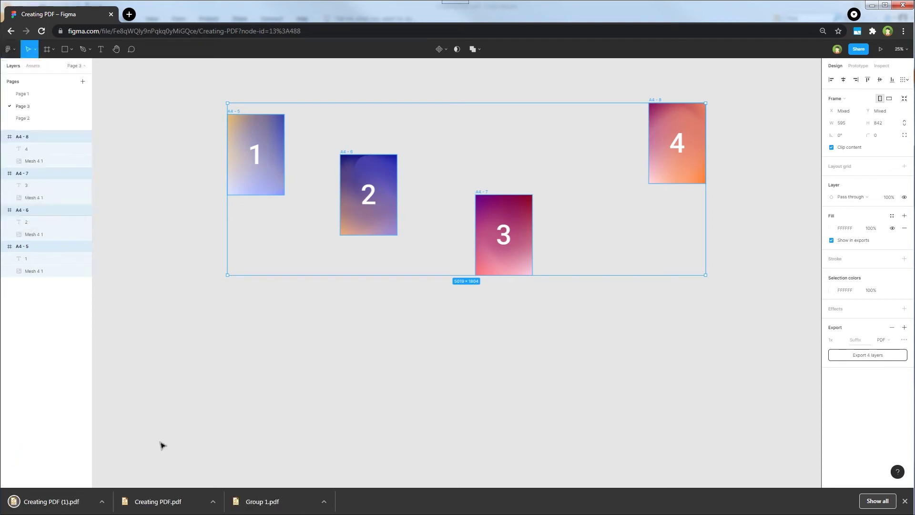
click(50, 502)
click(10, 136)
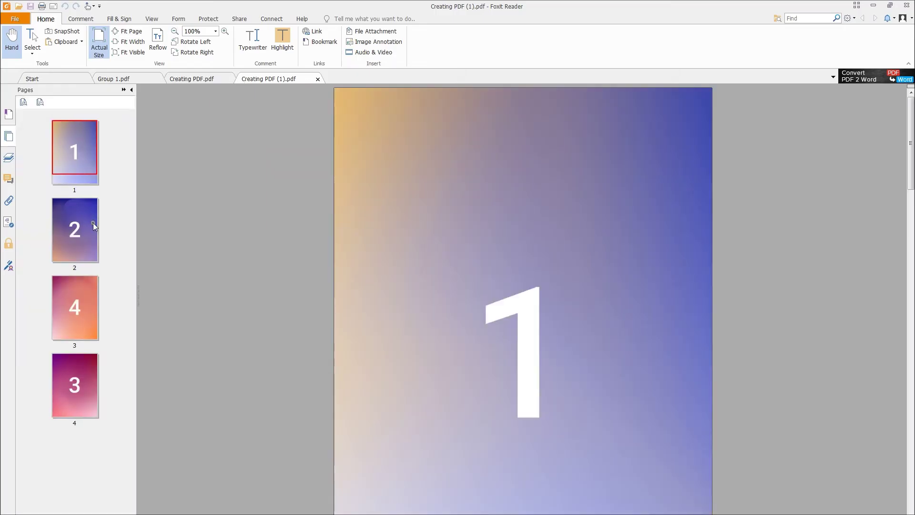
Check pages 2, 3, 4 and 1 of the new PDF, ordered 1, 2, 4, 3, then return to Figma
click(74, 226)
click(93, 299)
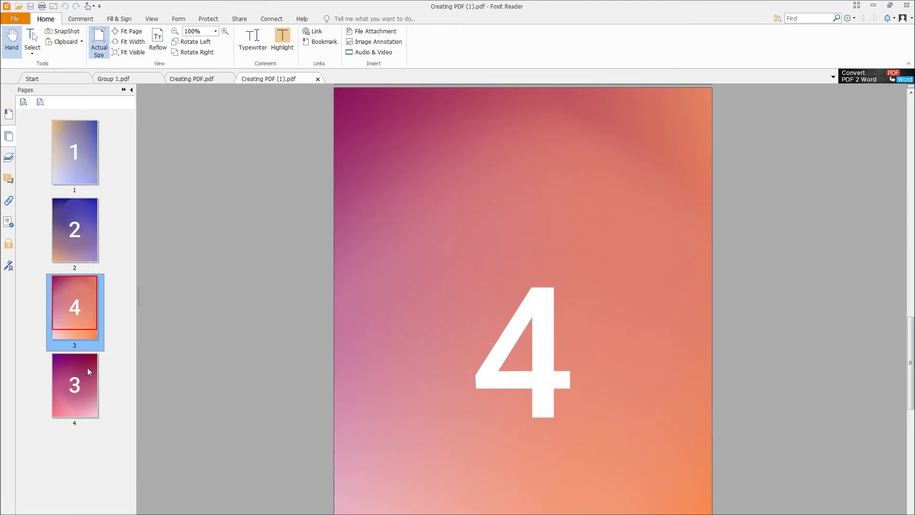
click(87, 373)
click(73, 151)
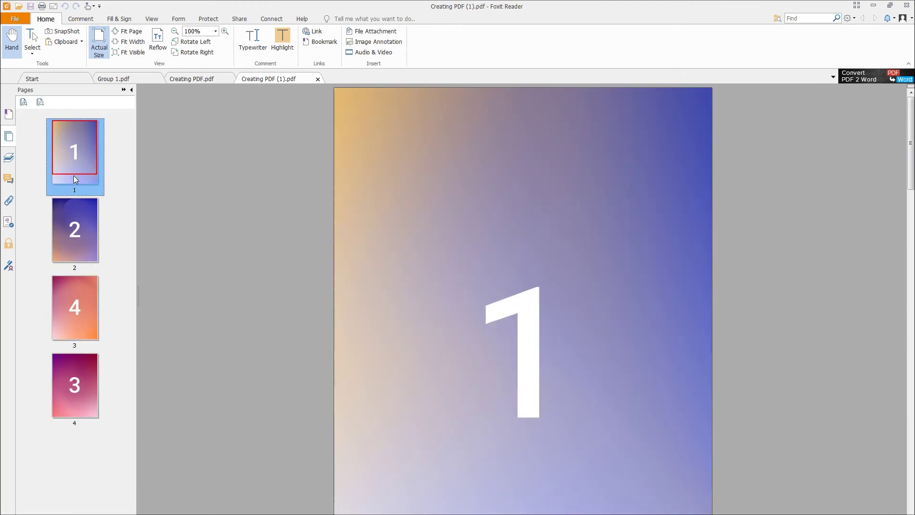
key(alt+Tab)
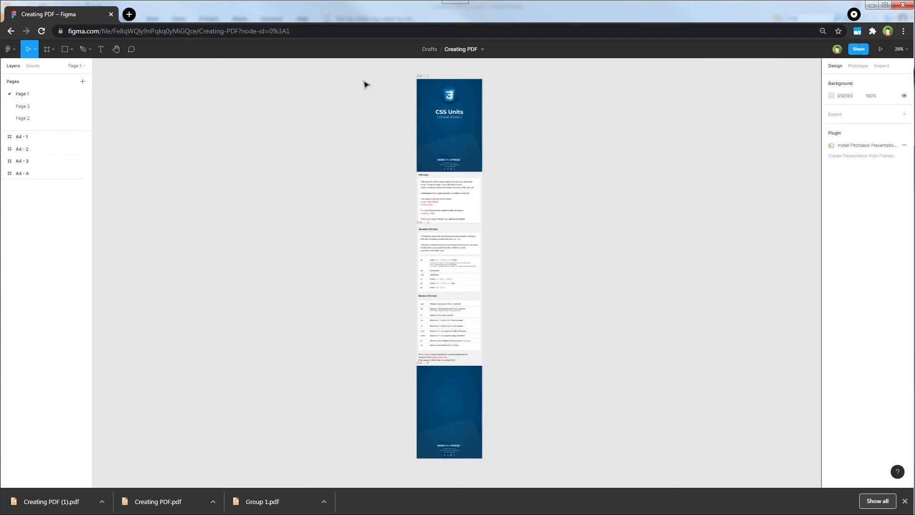
Switch to Page 2 and marquee-select the four CSS Units cheat-sheet frames A4-1 to A4-4
drag(374, 68, 547, 454)
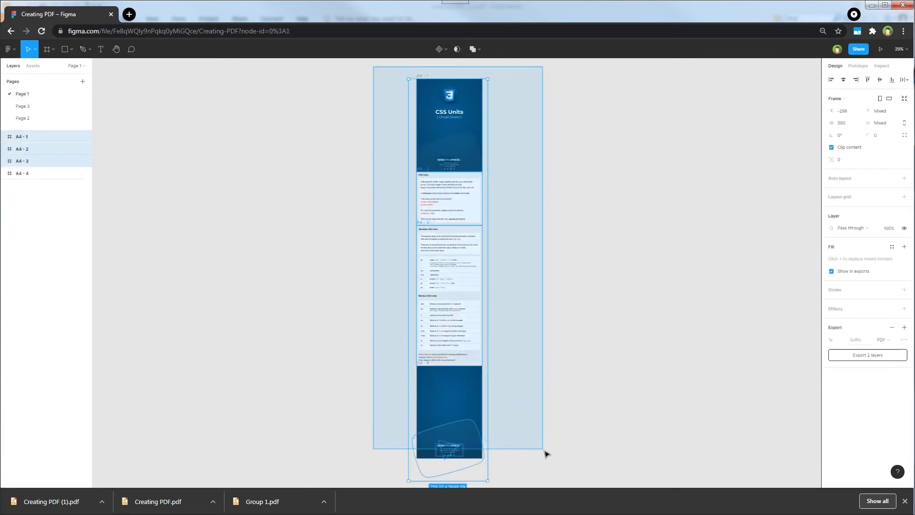
click(348, 152)
click(29, 118)
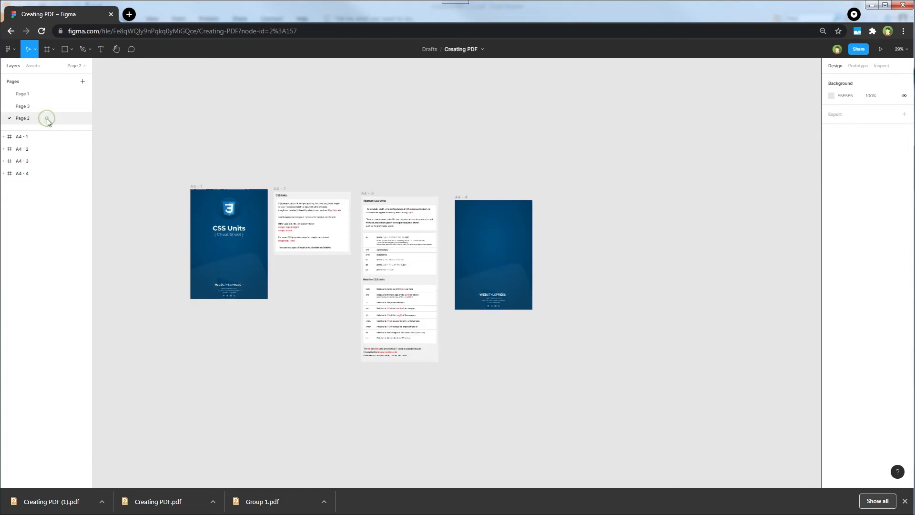
drag(164, 147, 604, 401)
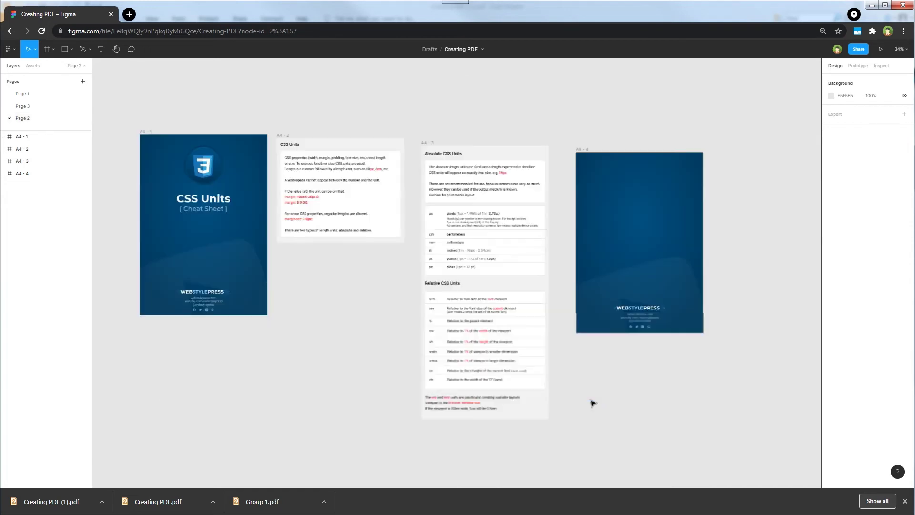
mouse_move(609, 394)
mouse_down()
mouse_move(668, 393)
mouse_move(650, 393)
mouse_up()
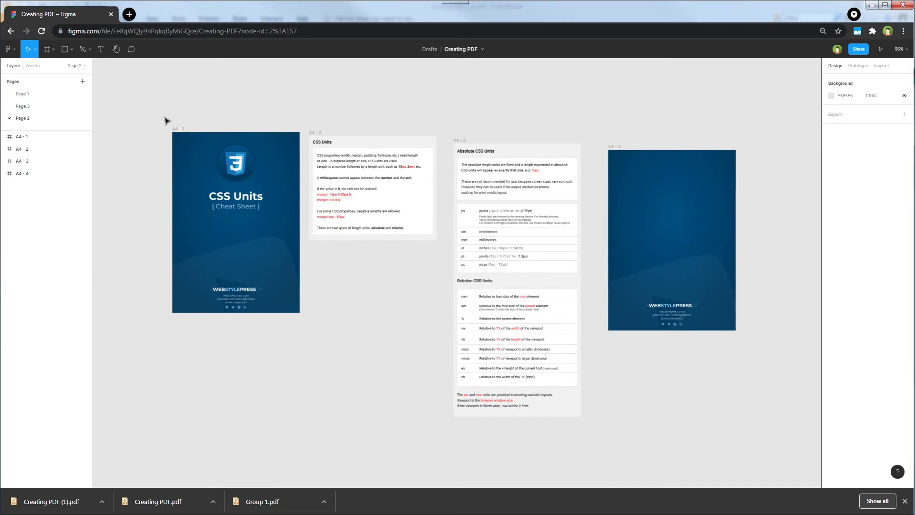
drag(148, 103, 706, 398)
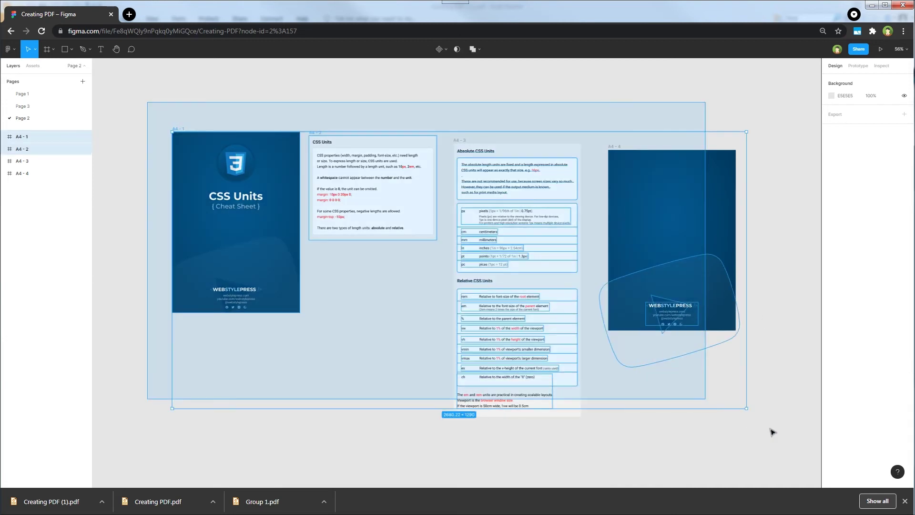
drag(772, 432, 793, 441)
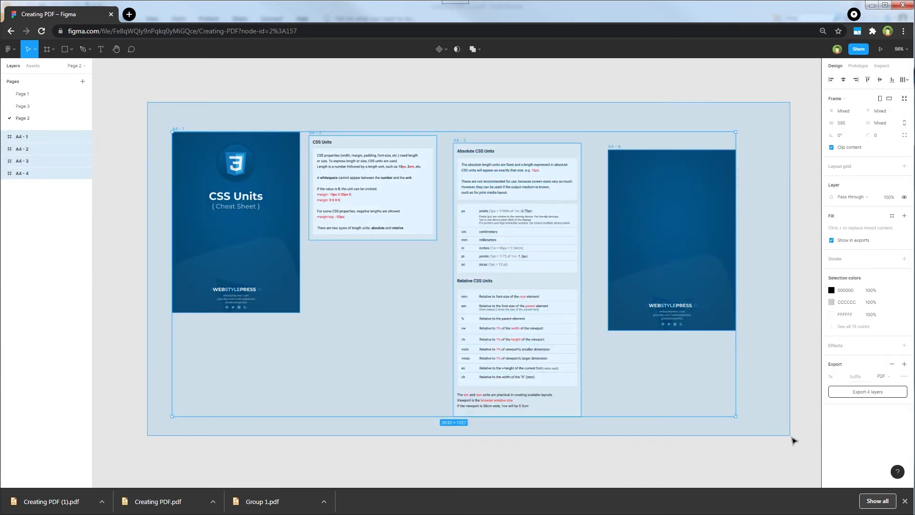
drag(793, 441, 794, 442)
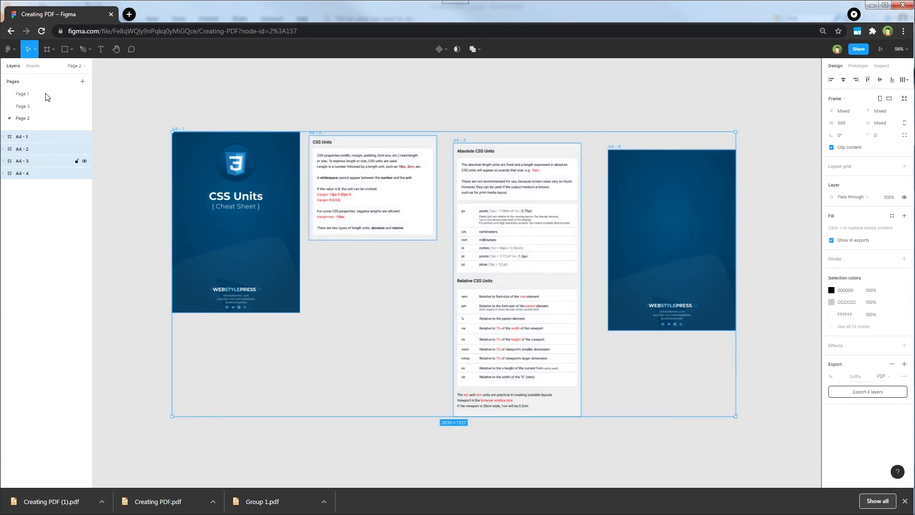
Reselect the four cheat-sheet frames and export them to PDF as Creating PDF (2).pdf
click(51, 50)
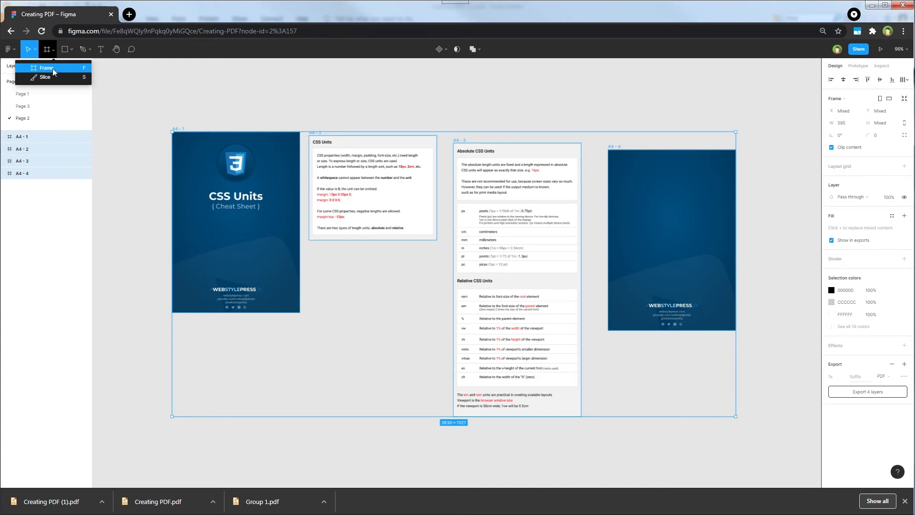
click(71, 50)
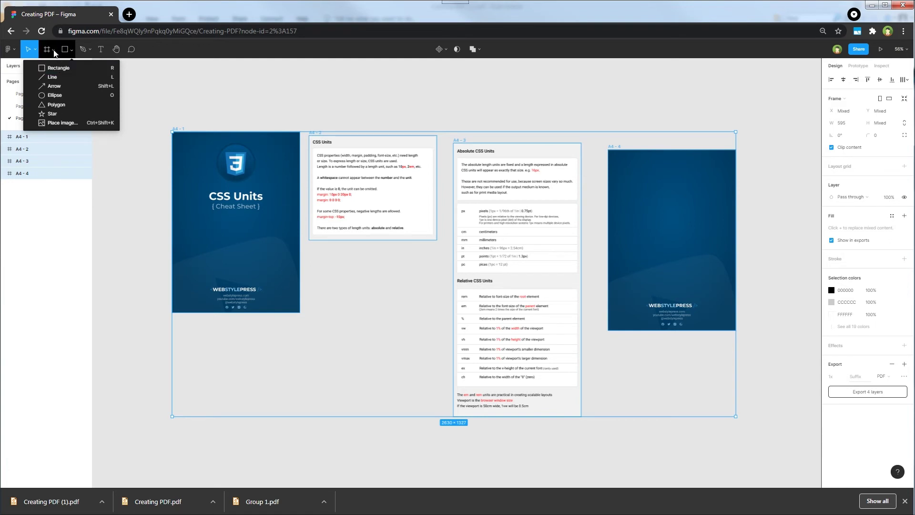
click(52, 50)
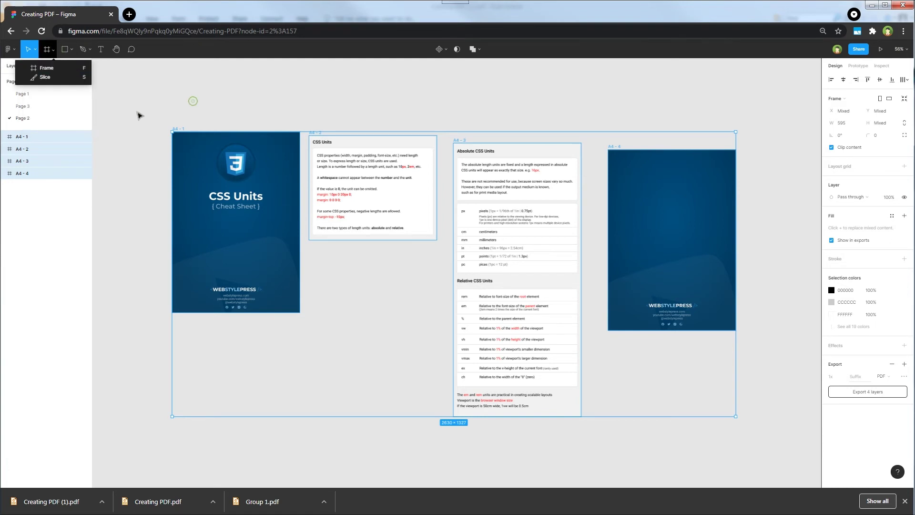
drag(136, 99, 259, 141)
drag(420, 216, 775, 438)
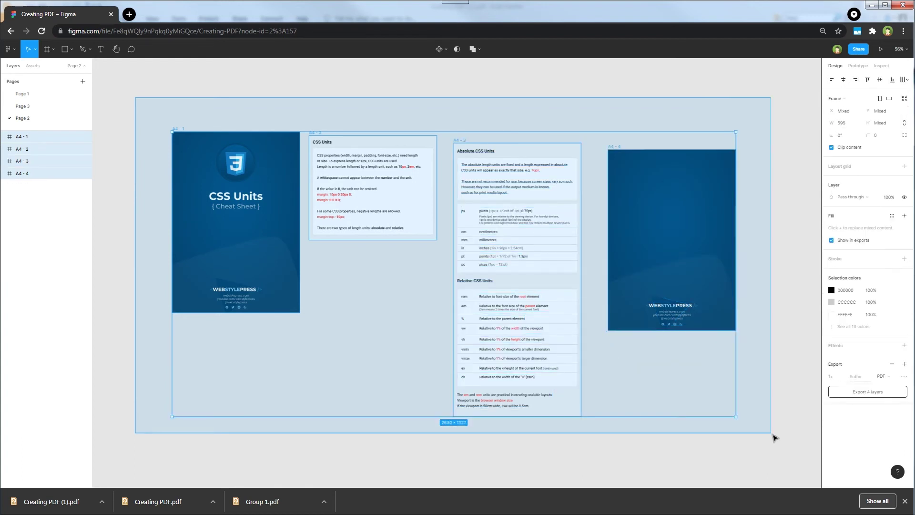
drag(775, 438, 775, 438)
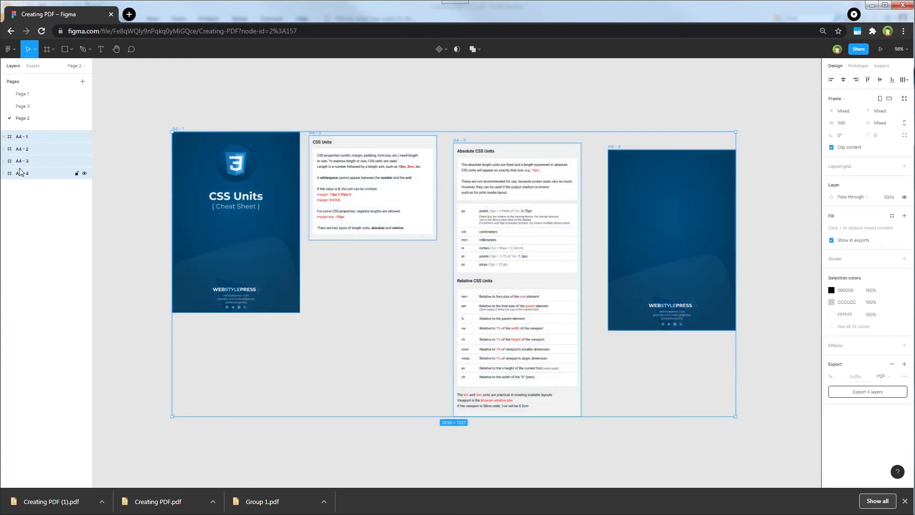
click(9, 49)
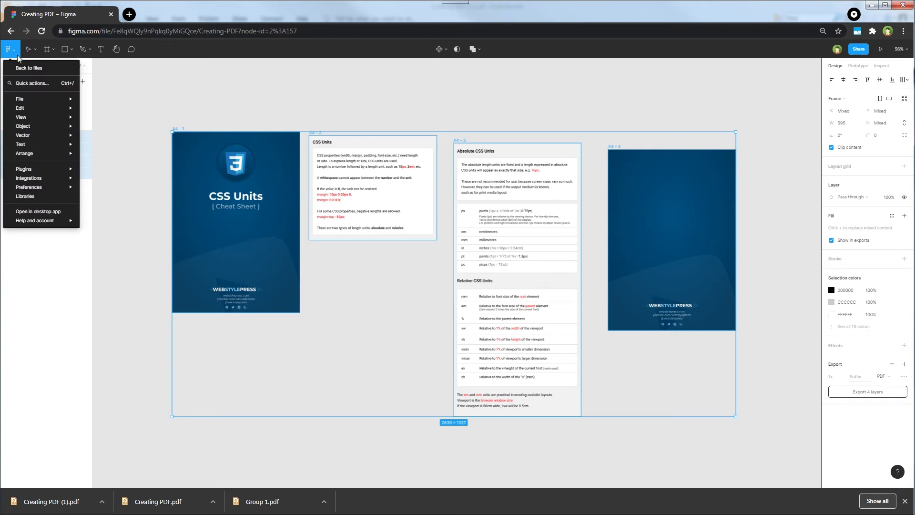
mouse_move(39, 99)
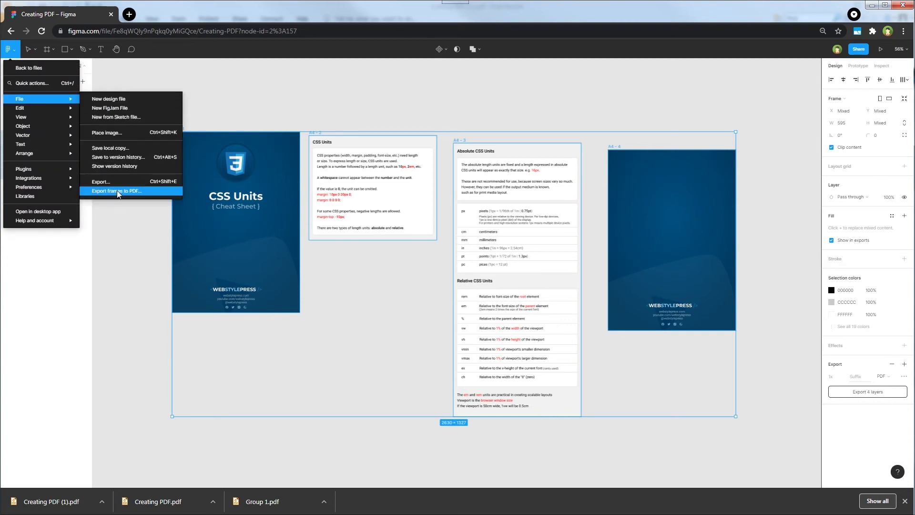
click(151, 191)
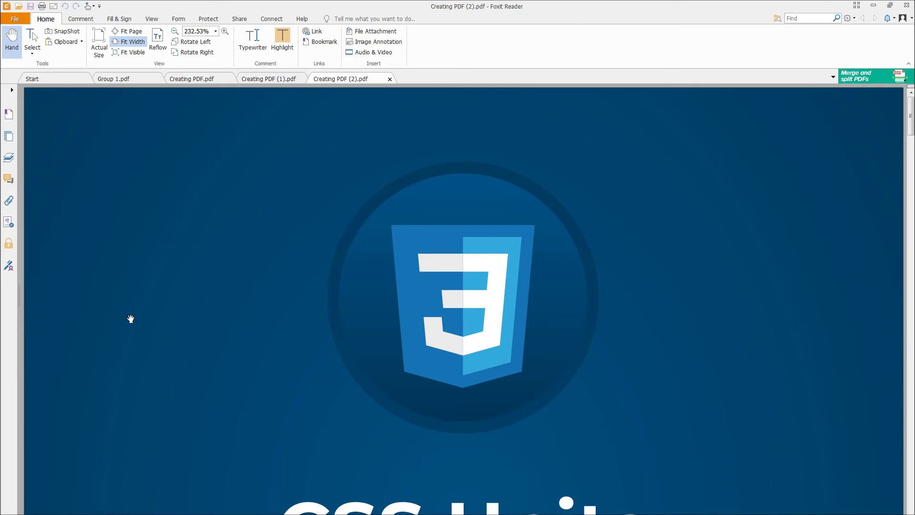
Zoom the cover page out to actual size and select then clear the opening CSS Units sentences
click(175, 34)
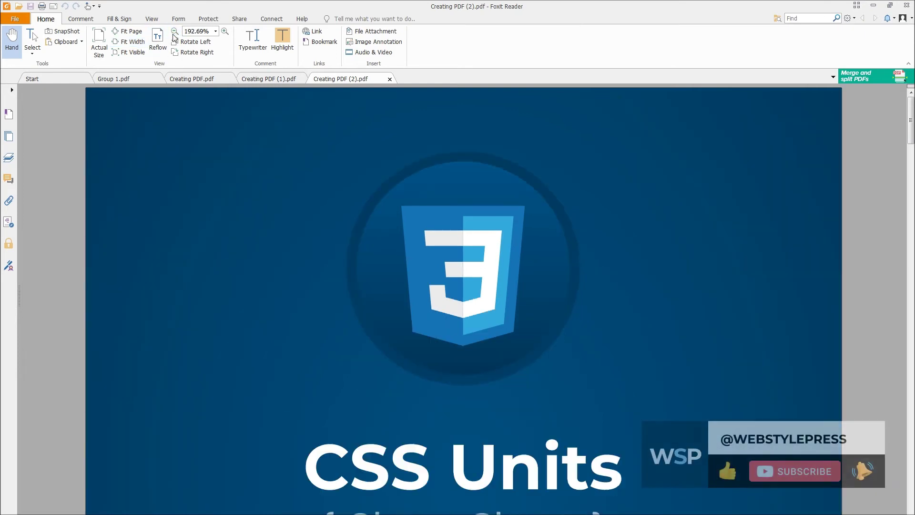
click(174, 34)
click(175, 33)
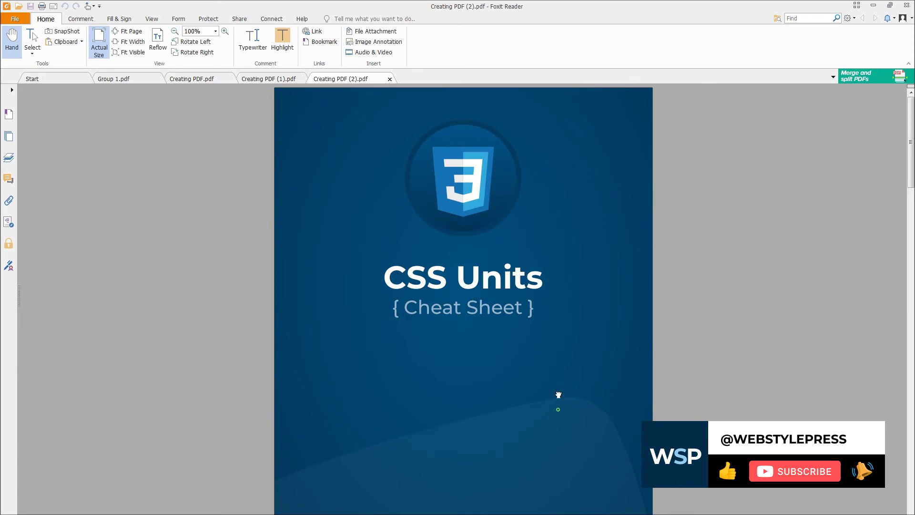
scroll(558, 214, down, 5)
scroll(563, 208, down, 5)
scroll(558, 215, down, 5)
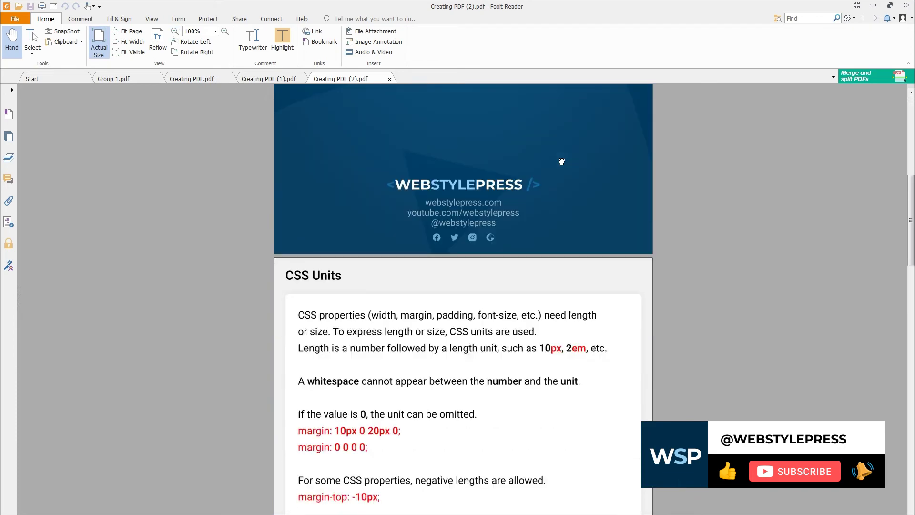
scroll(557, 229, down, 2)
scroll(556, 231, down, 3)
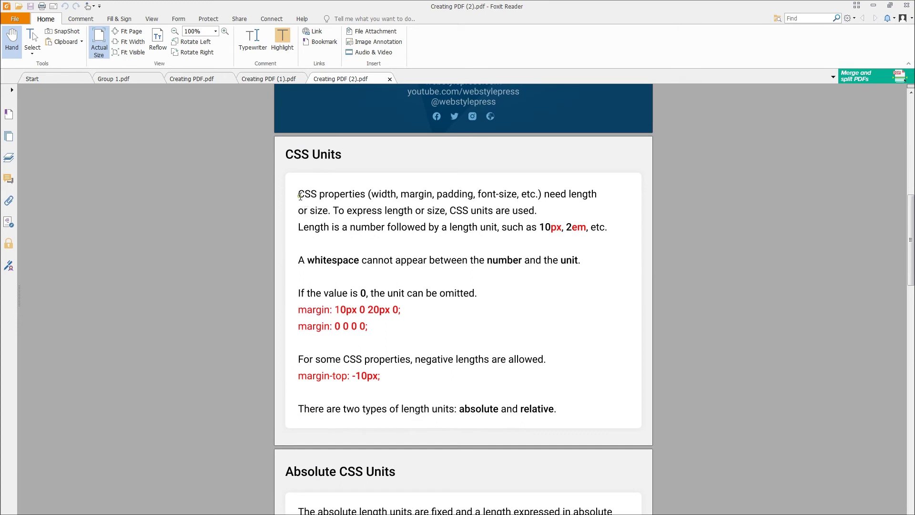
drag(299, 194, 533, 210)
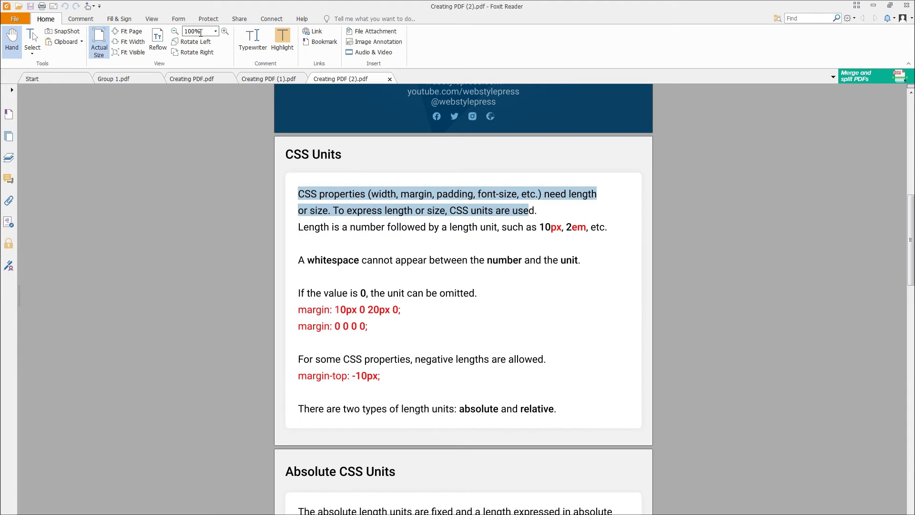
click(337, 215)
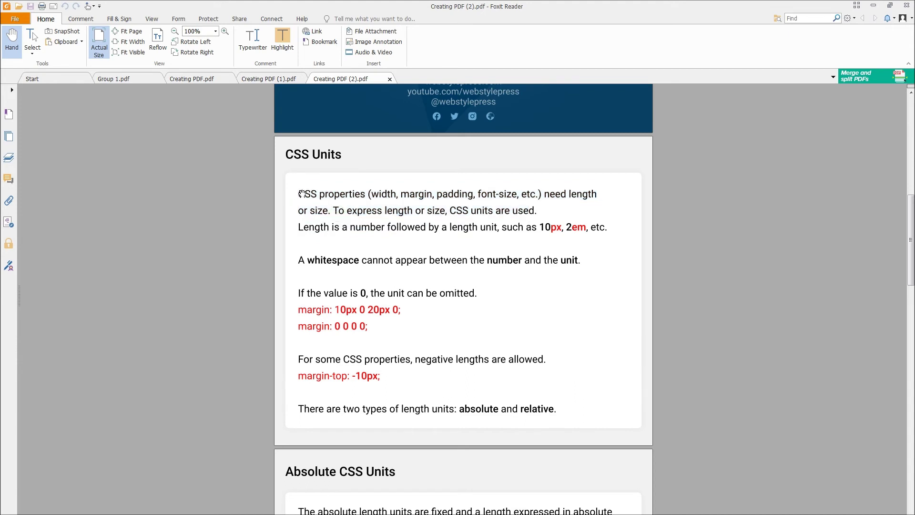
drag(300, 193, 512, 211)
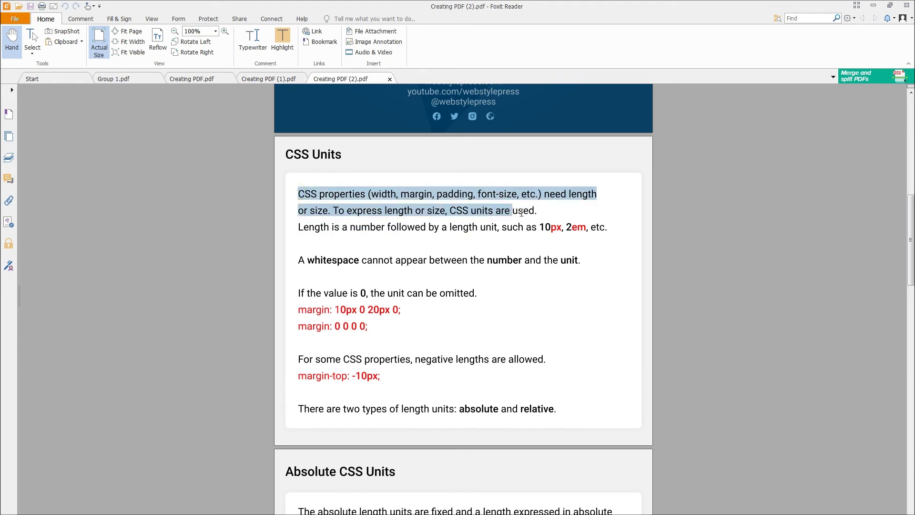
click(385, 187)
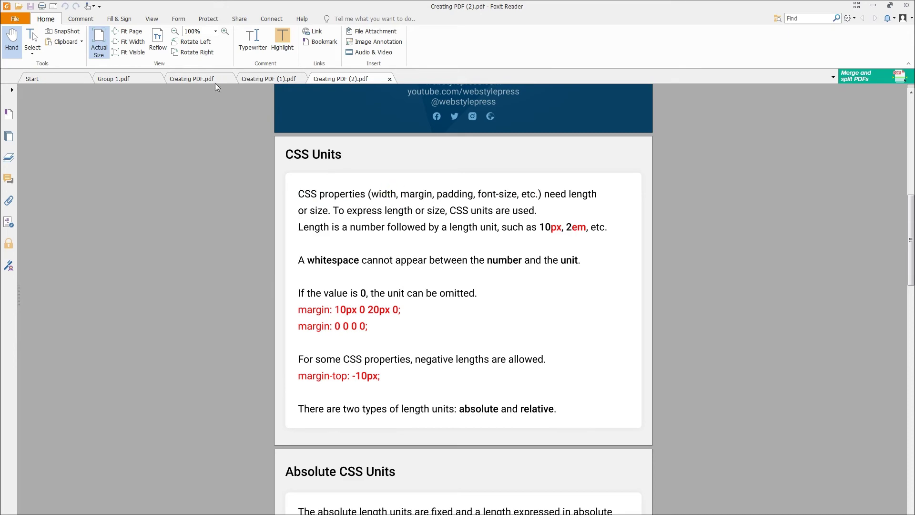
Enlarge the page to 200%, return to 100%, and show the four page thumbnails
click(225, 32)
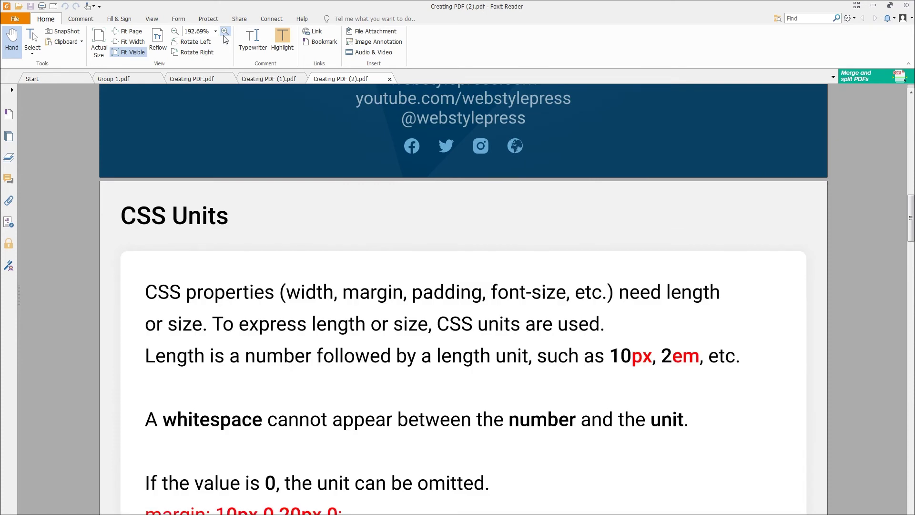
click(225, 32)
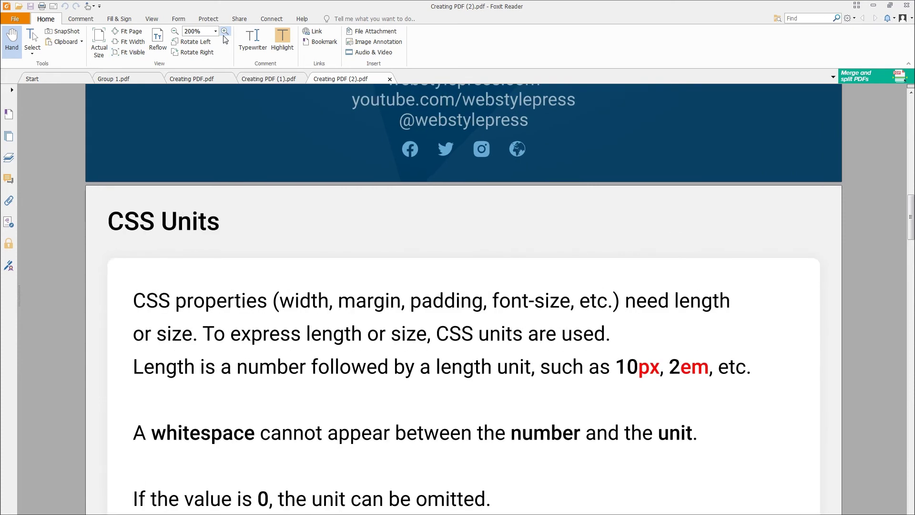
scroll(492, 333, down, 3)
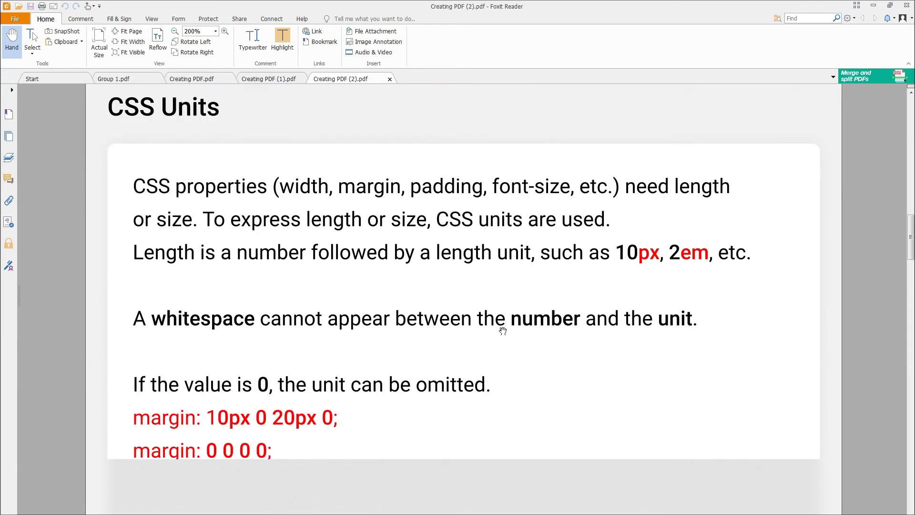
scroll(492, 334, down, 3)
scroll(462, 281, down, 3)
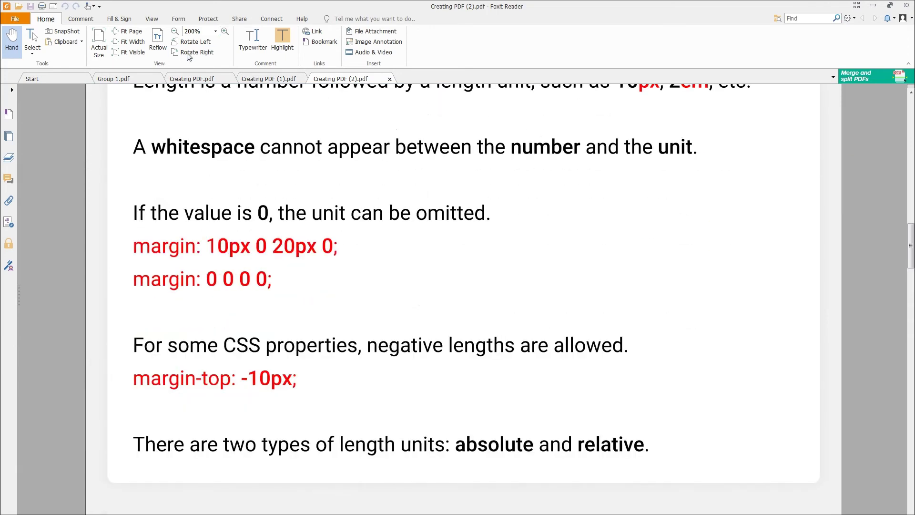
click(174, 32)
click(175, 32)
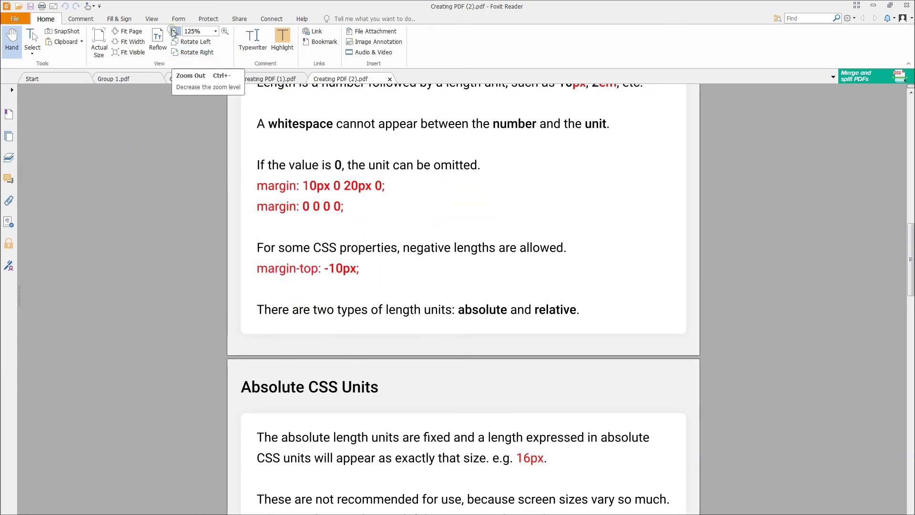
scroll(499, 335, down, 3)
scroll(499, 335, down, 3)
scroll(498, 334, down, 3)
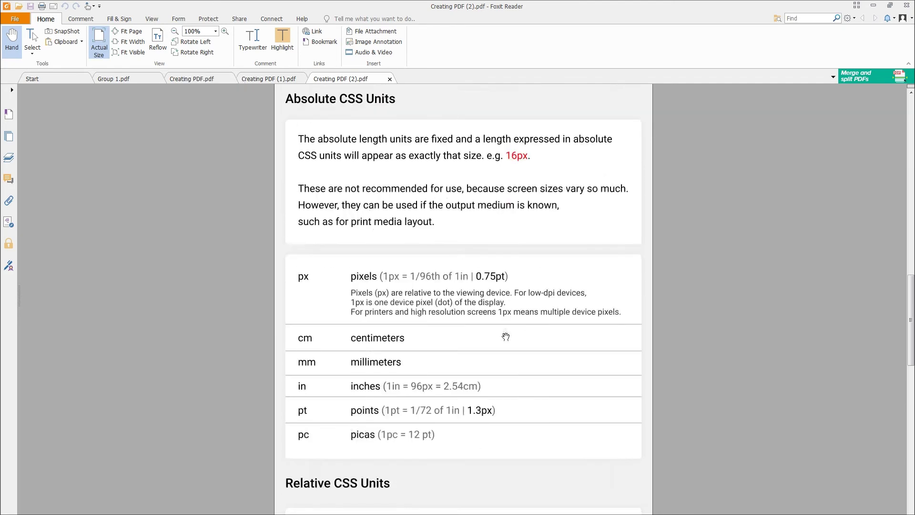
scroll(500, 335, down, 5)
scroll(506, 337, down, 3)
scroll(506, 337, down, 3)
scroll(506, 336, down, 2)
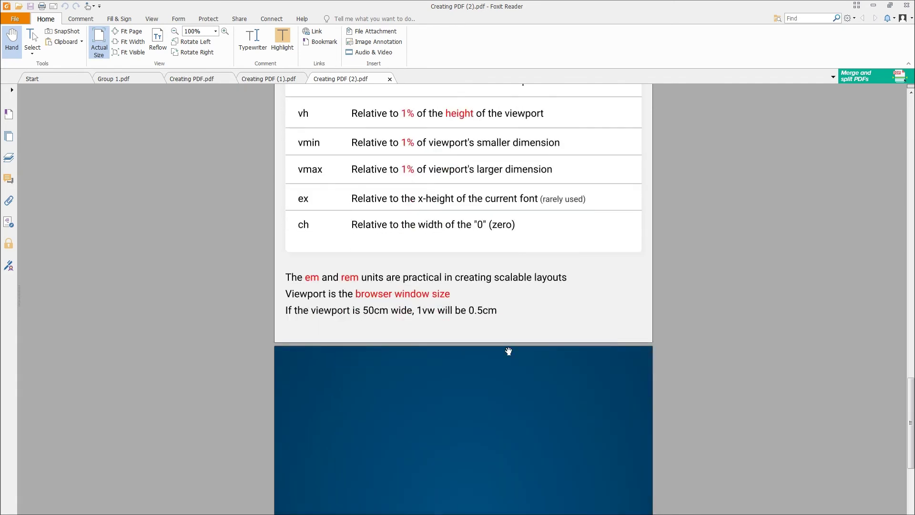
scroll(599, 418, down, 5)
scroll(599, 419, down, 3)
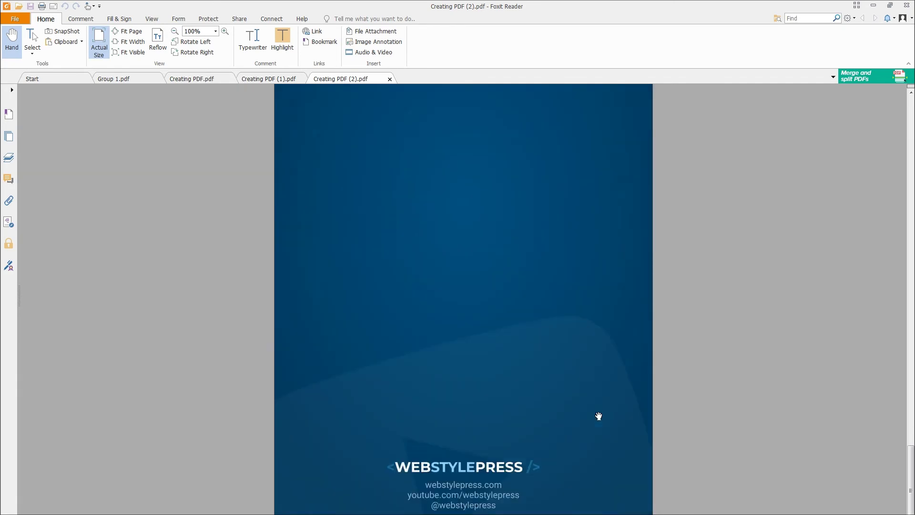
click(9, 135)
click(73, 152)
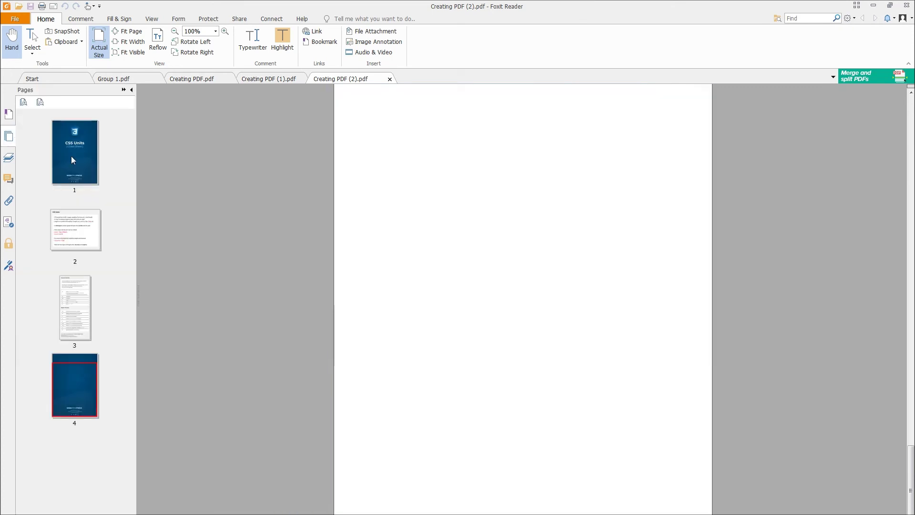
click(72, 228)
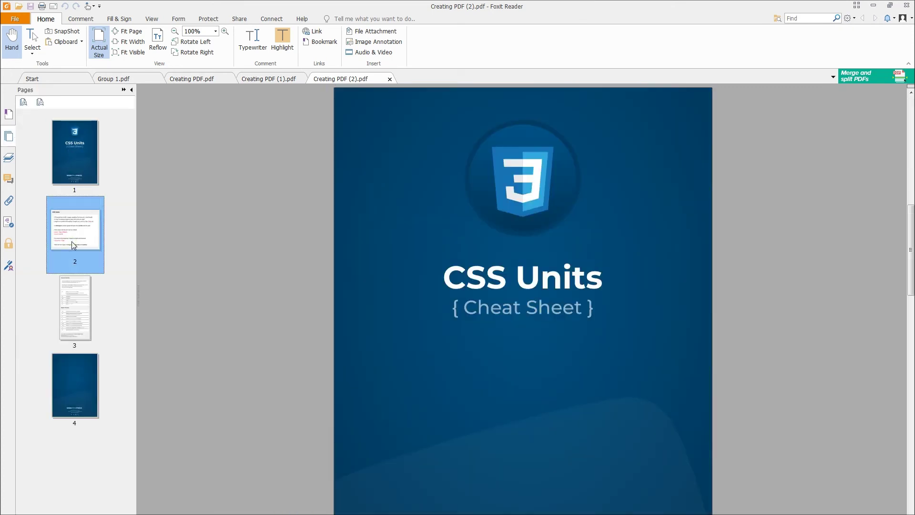
click(71, 304)
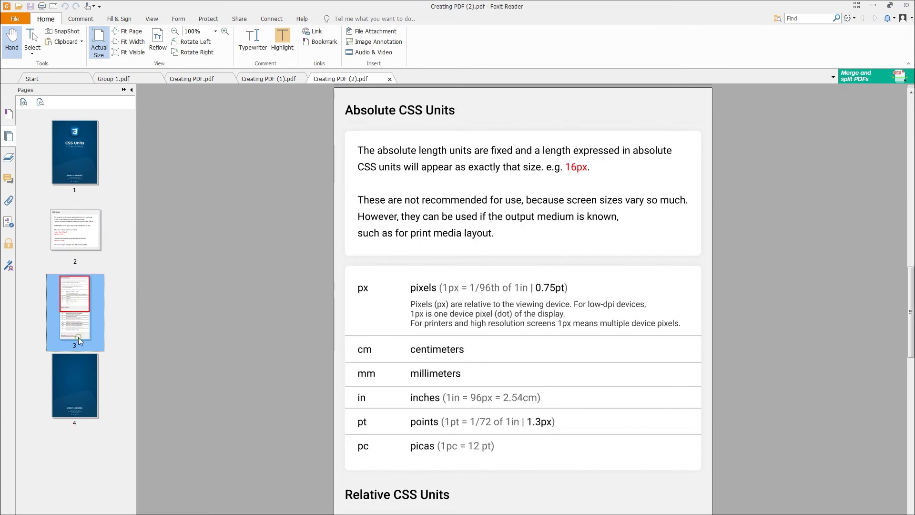
drag(81, 308, 83, 334)
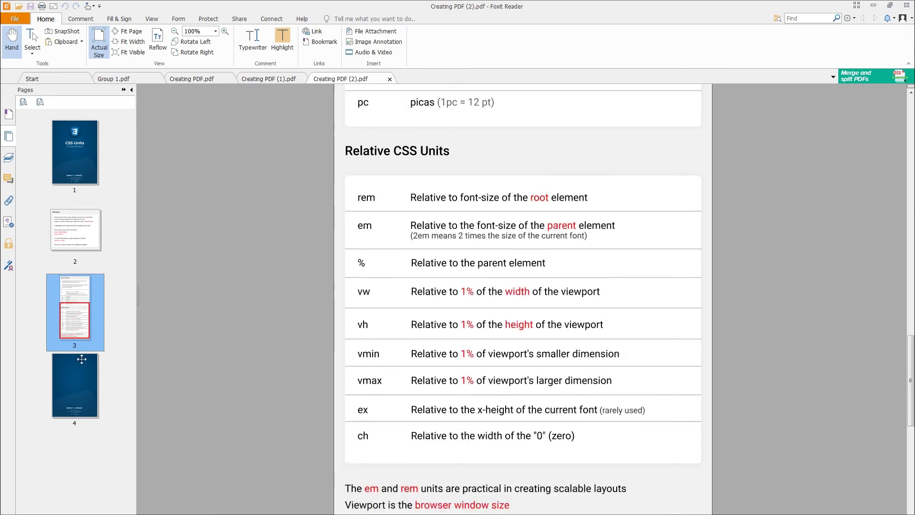
click(80, 384)
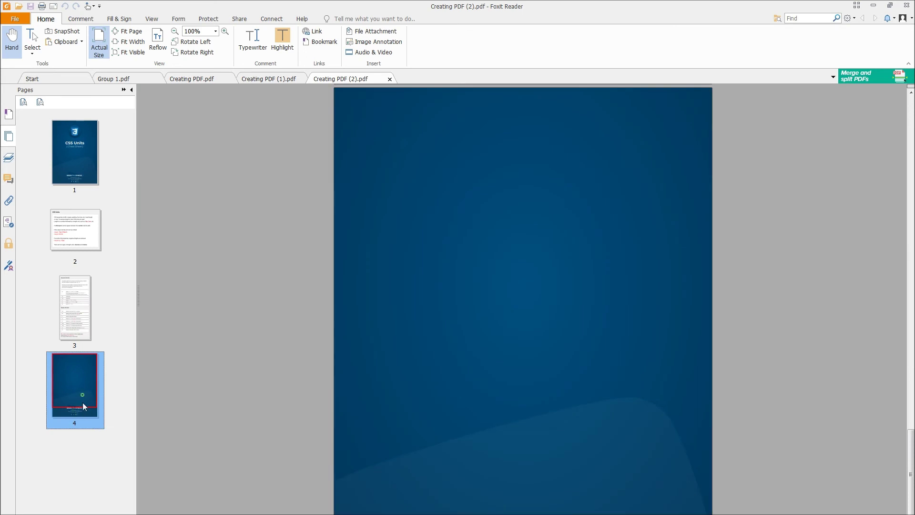
scroll(81, 407, down, 1)
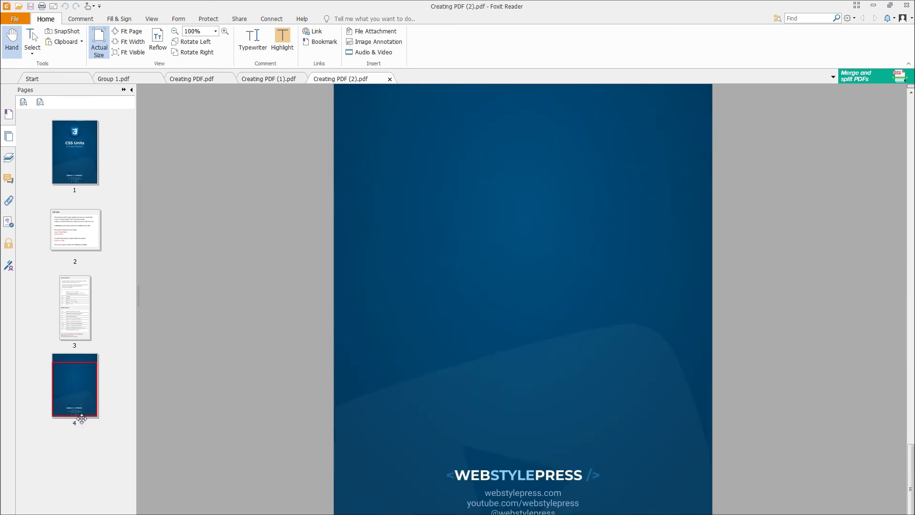
click(71, 140)
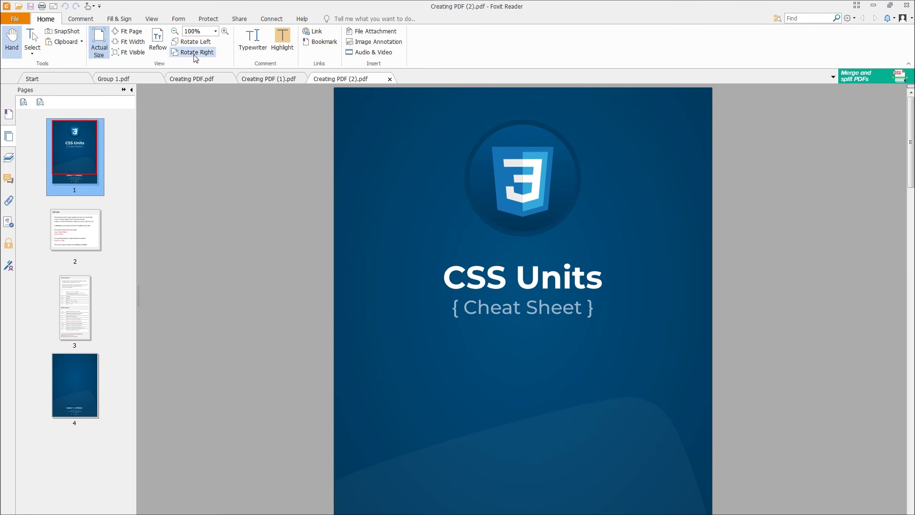
click(175, 32)
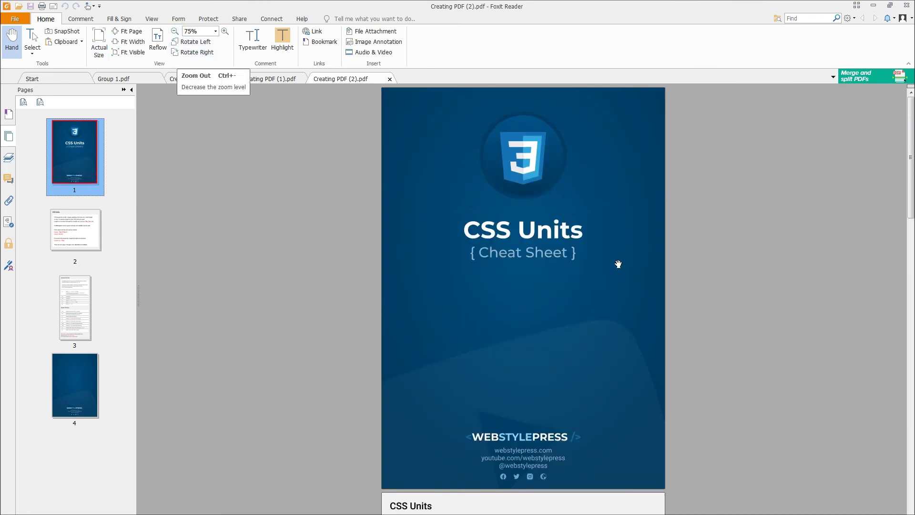
scroll(618, 321, down, 5)
scroll(614, 441, down, 5)
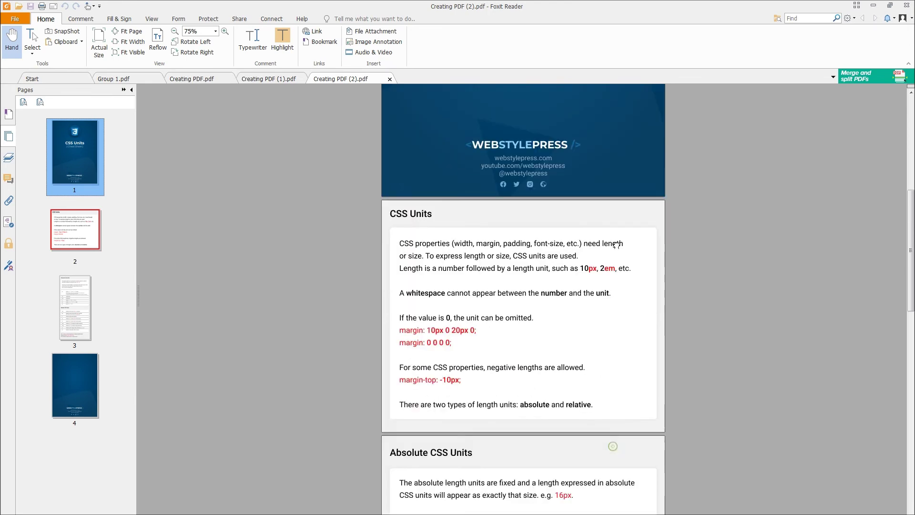
scroll(617, 239, down, 3)
scroll(617, 238, down, 5)
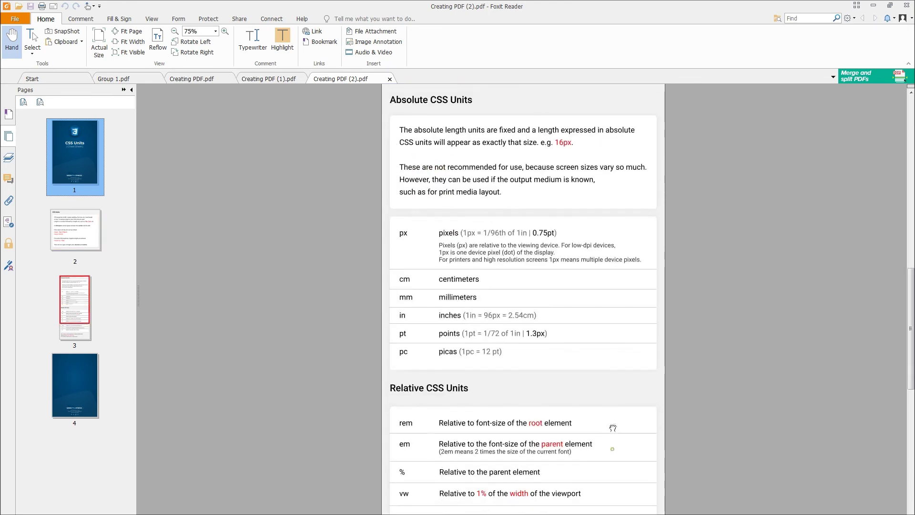
scroll(613, 280, down, 3)
scroll(612, 279, down, 5)
scroll(613, 279, down, 4)
scroll(609, 271, down, 3)
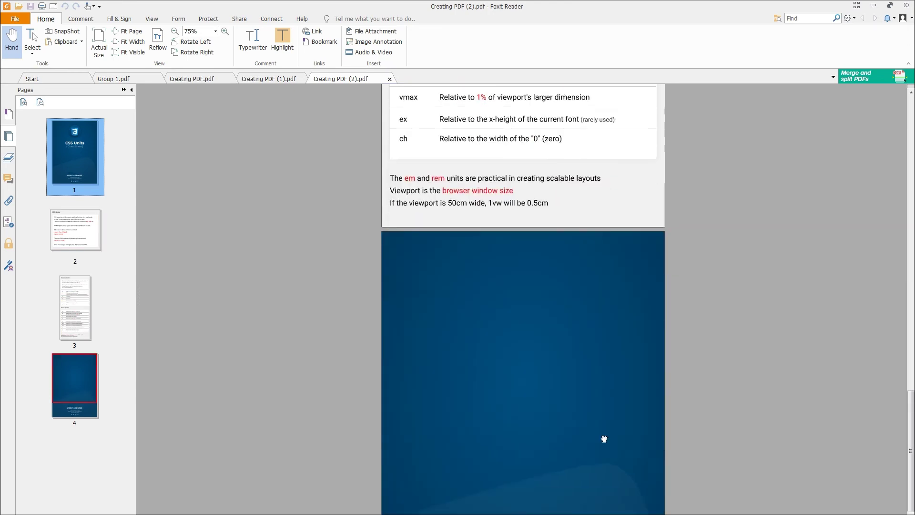
scroll(608, 233, down, 3)
scroll(608, 233, up, 3)
scroll(608, 286, up, 5)
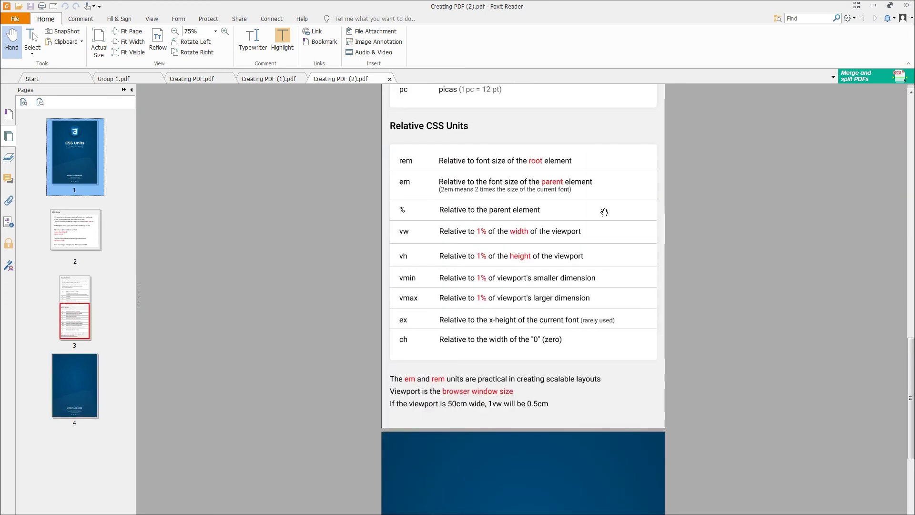
scroll(608, 333, up, 4)
scroll(608, 332, up, 3)
scroll(597, 215, up, 5)
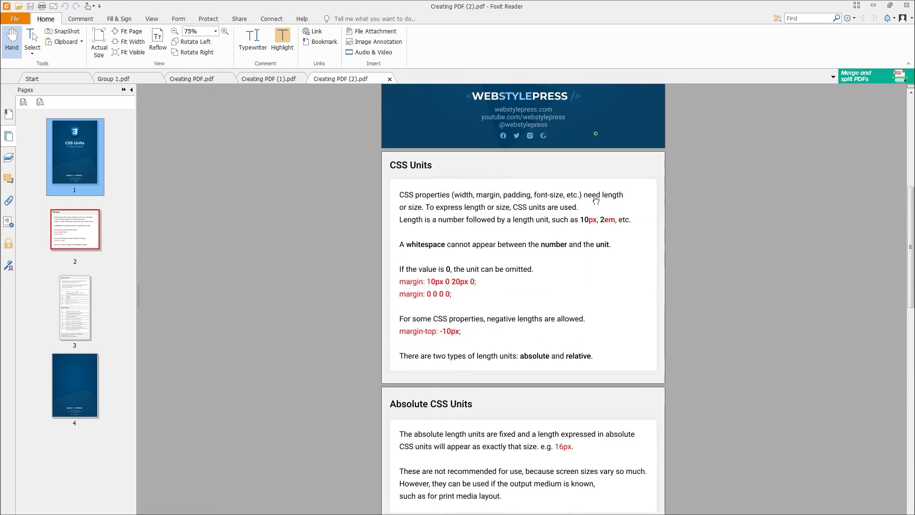
scroll(595, 215, up, 5)
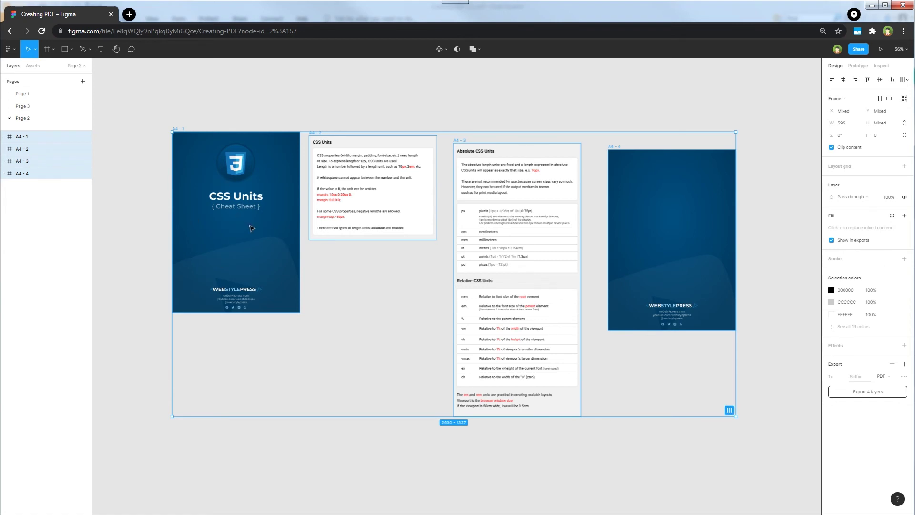
Show Figma's main menu File commands with 'Export frames to PDF' available
click(9, 49)
mouse_move(28, 100)
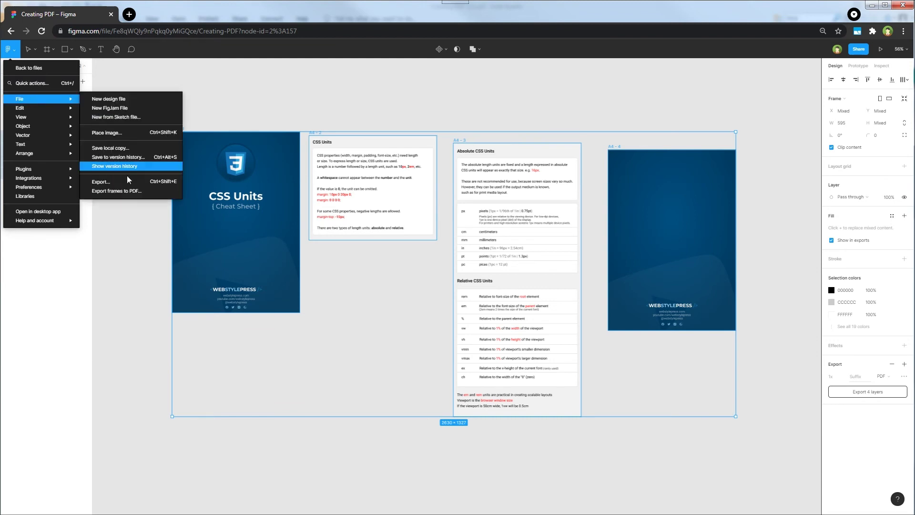
click(152, 192)
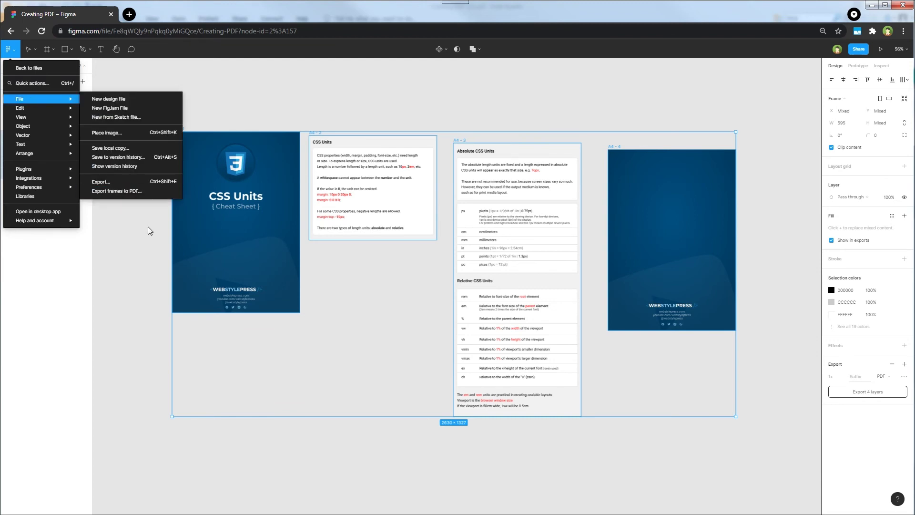